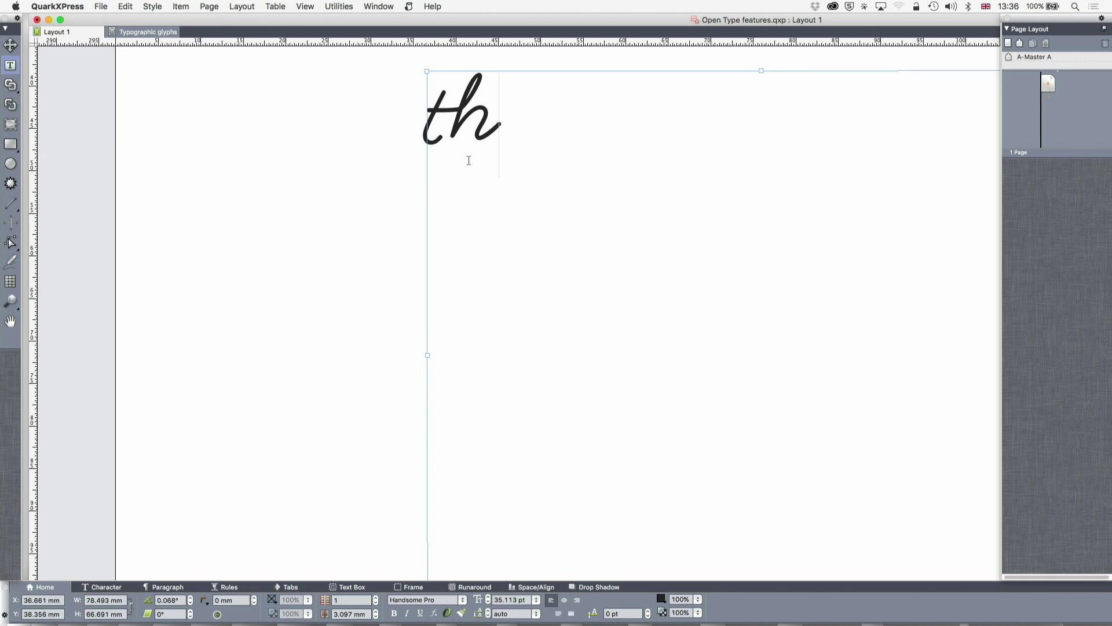
- Replace the "th" in the text box with the words "the quick brown fox"
{"action": "key", "text": "BackSpace"}
{"action": "key", "text": "BackSpace"}
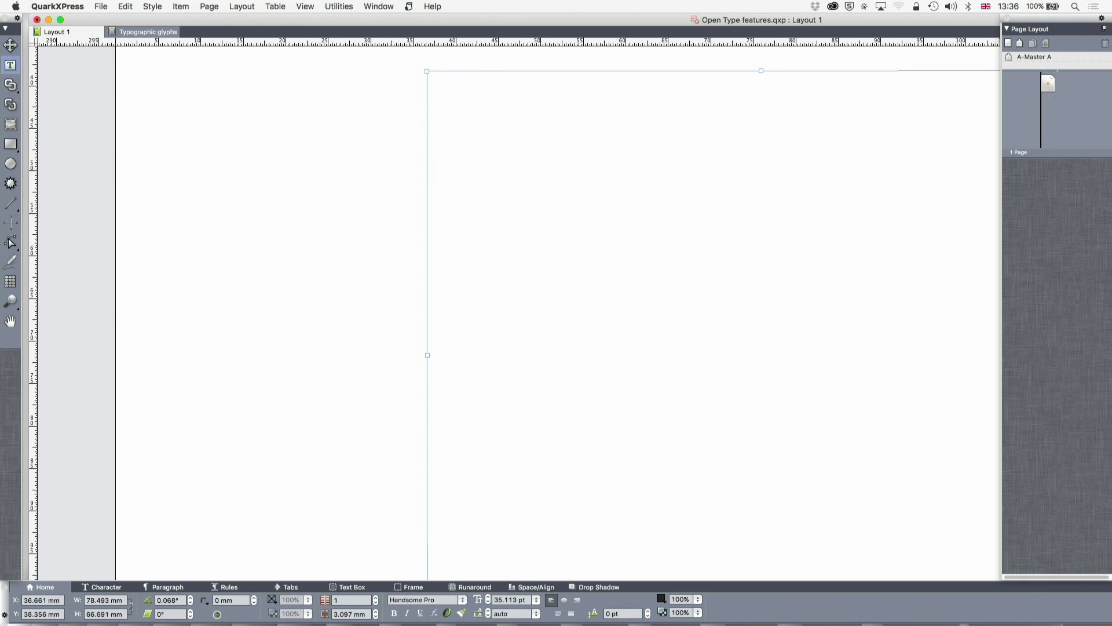
{"action": "type", "text": "t"}
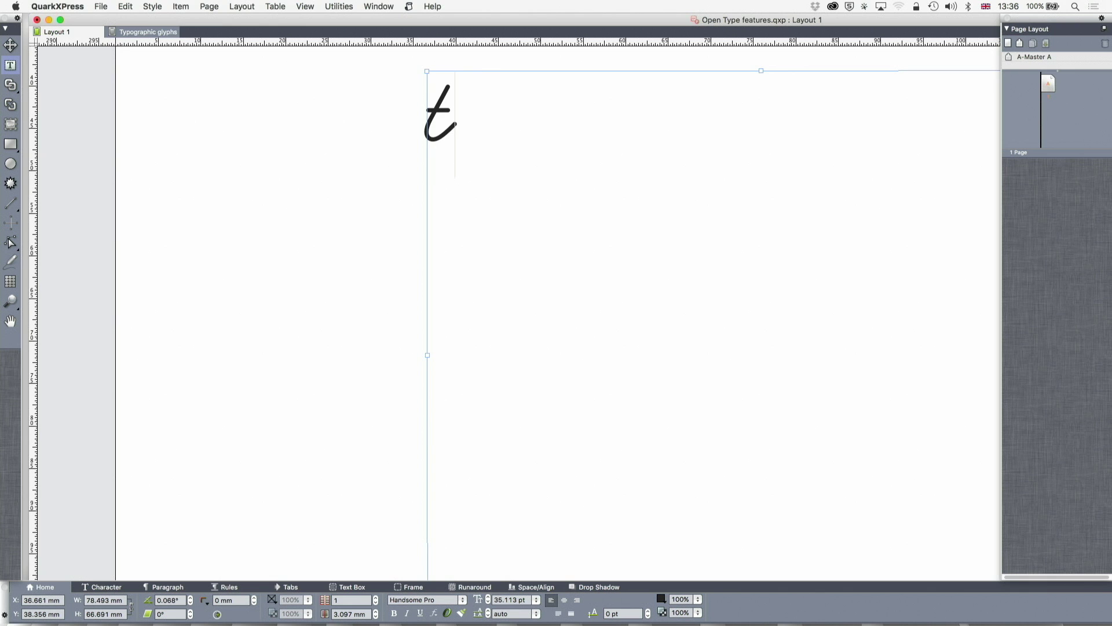
{"action": "type", "text": "h"}
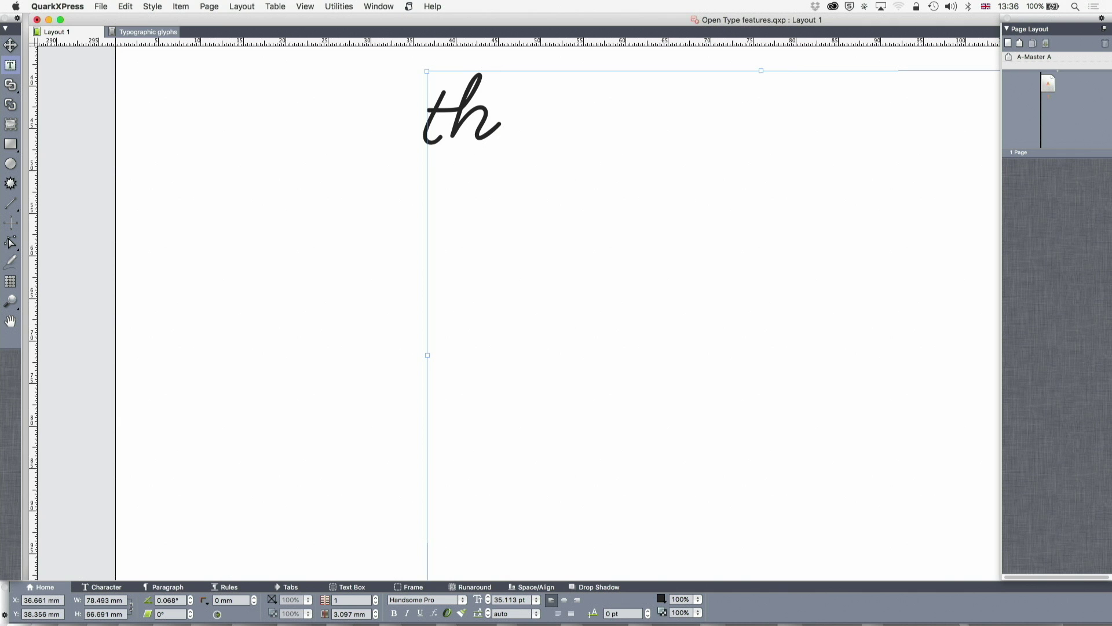
{"action": "type", "text": "e q"}
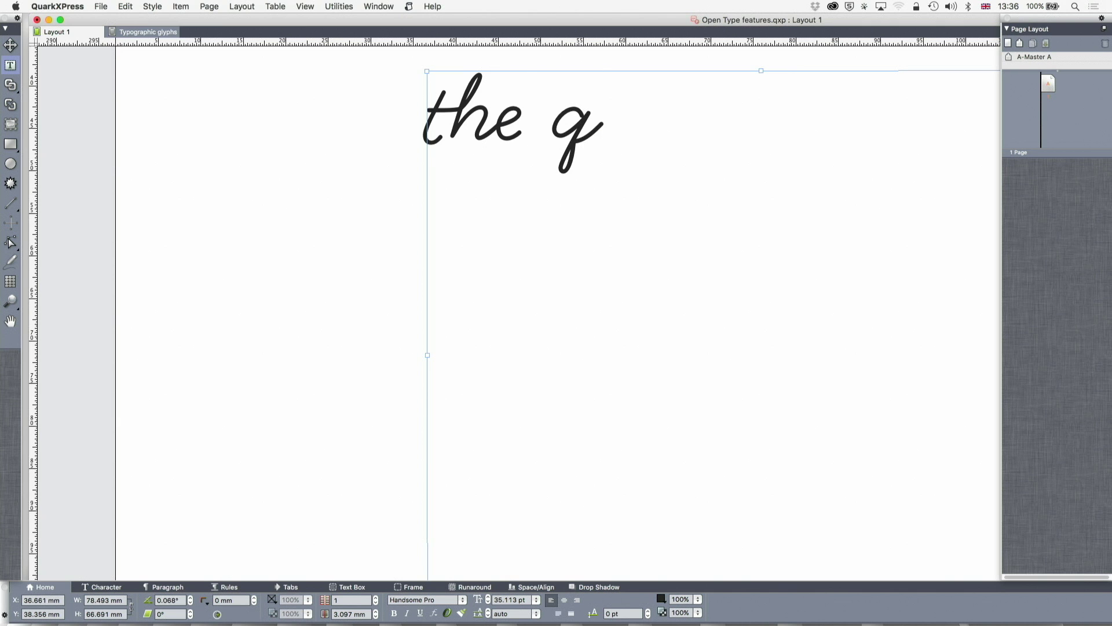
{"action": "key", "text": "BackSpace"}
{"action": "key", "text": "BackSpace"}
{"action": "type", "text": "quick brown fox"}
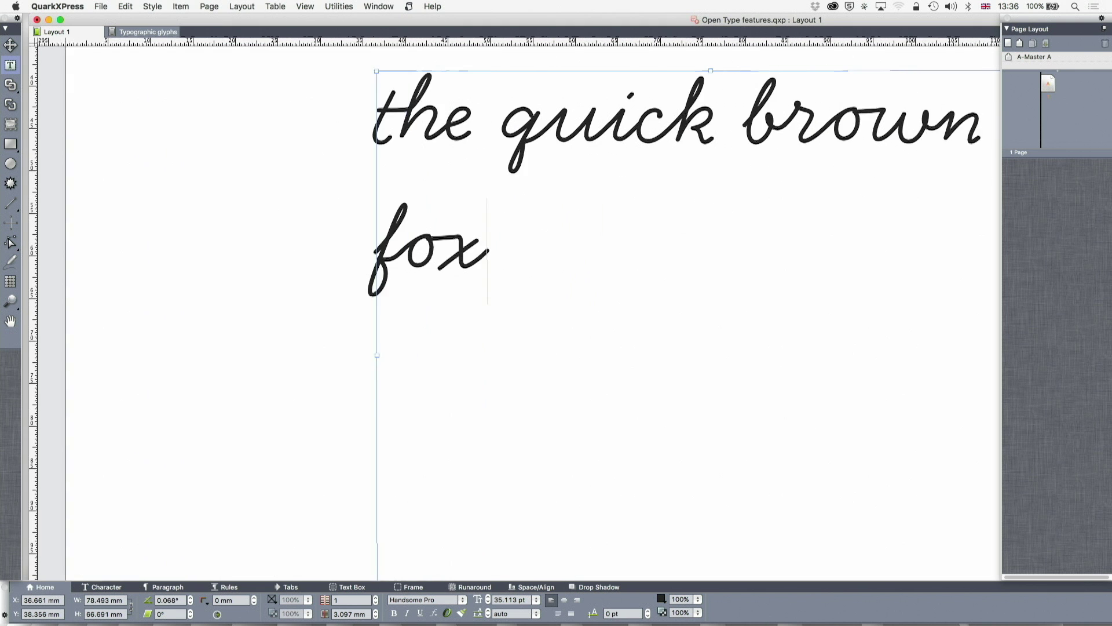
- Complete the sentence in the text box with "jumps over the lazy dog."
{"action": "scroll", "coordinate": [521, 313], "scroll_direction": "right", "scroll_amount": 3}
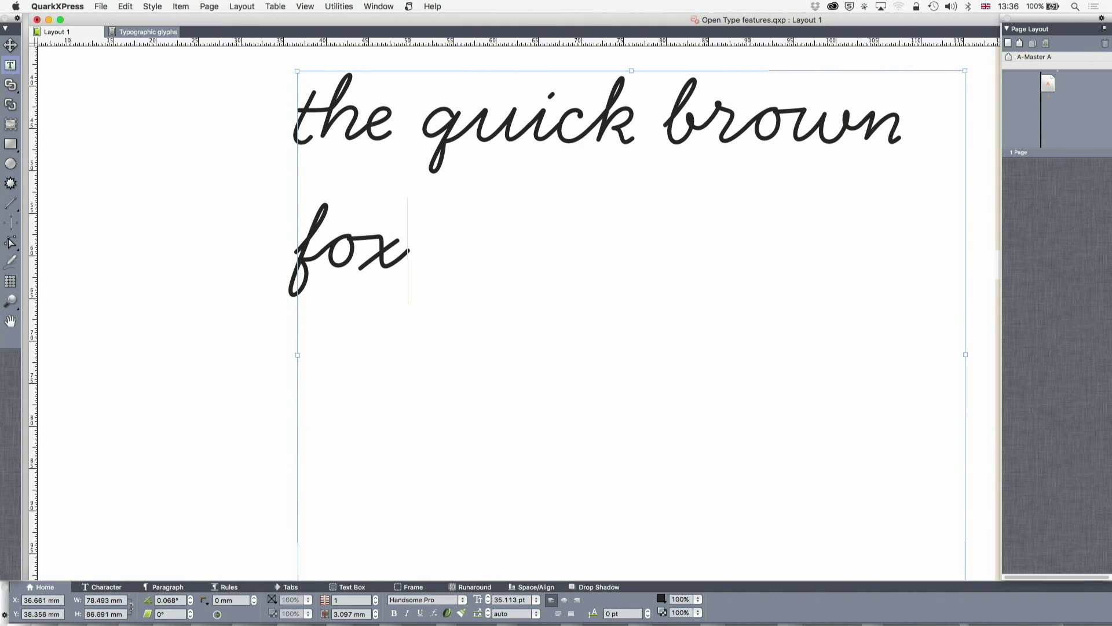
{"action": "type", "text": "ju"}
{"action": "key", "text": "BackSpace"}
{"action": "key", "text": "BackSpace"}
{"action": "type", "text": "jump"}
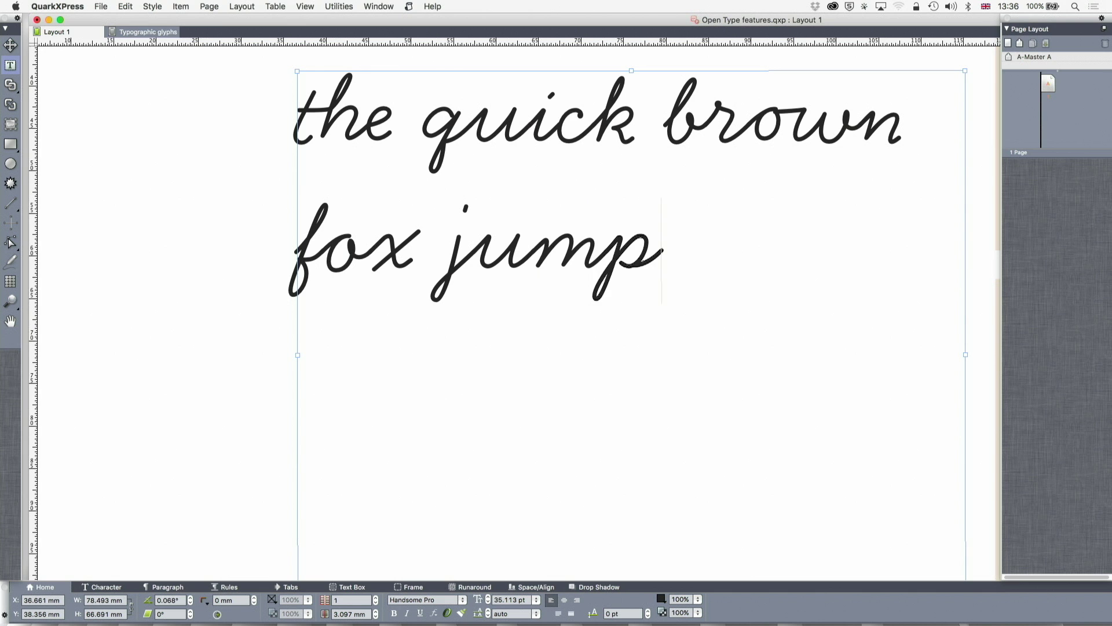
{"action": "type", "text": "s over the "}
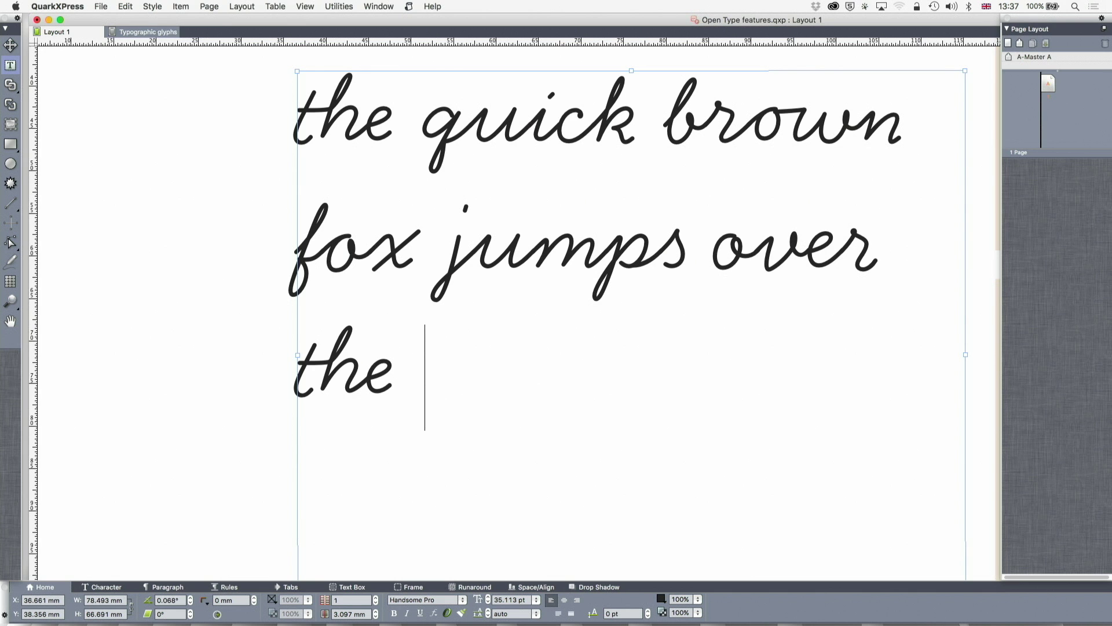
{"action": "type", "text": "lazy dog."}
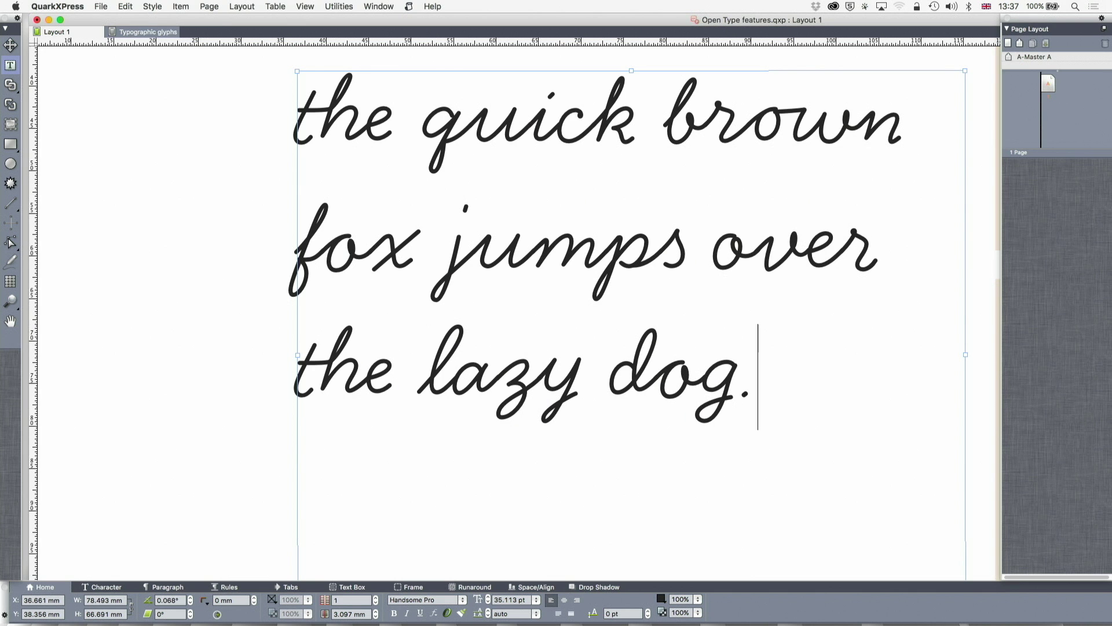
- Try the plural ending "es" on the word "fox" several times, removing it again after each try
{"action": "key", "text": "Up"}
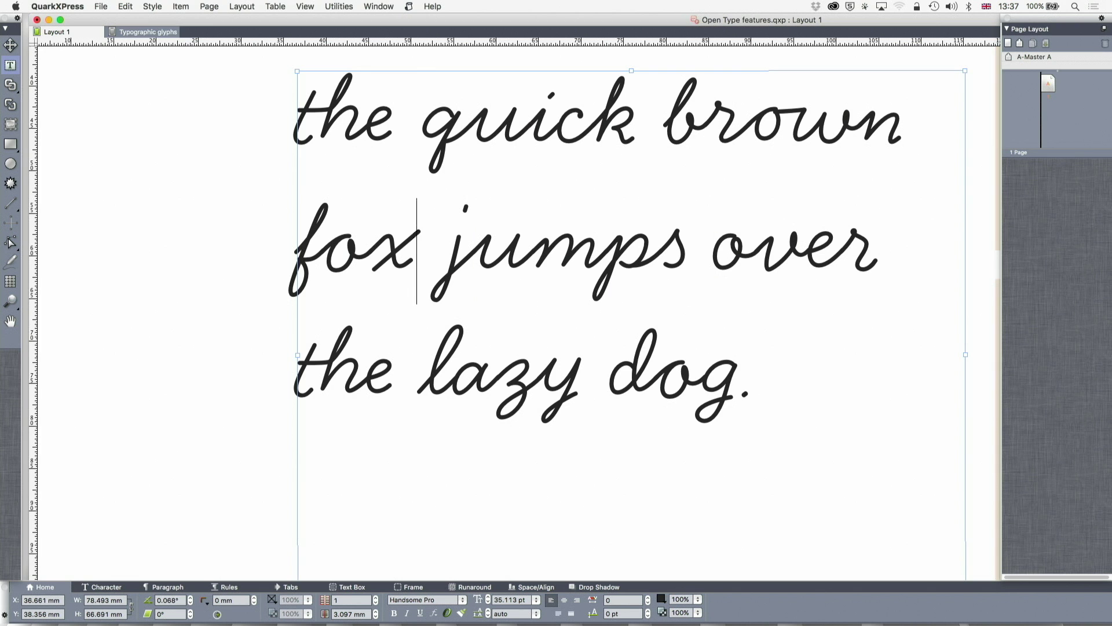
{"action": "type", "text": "e"}
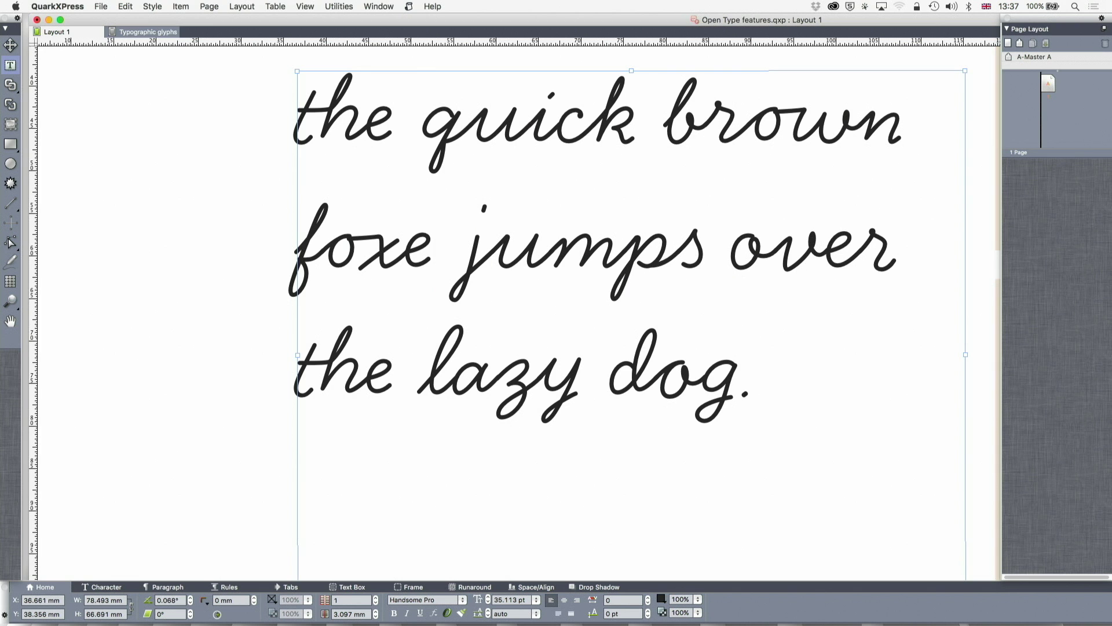
{"action": "type", "text": "s"}
{"action": "key", "text": "BackSpace"}
{"action": "key", "text": "BackSpace"}
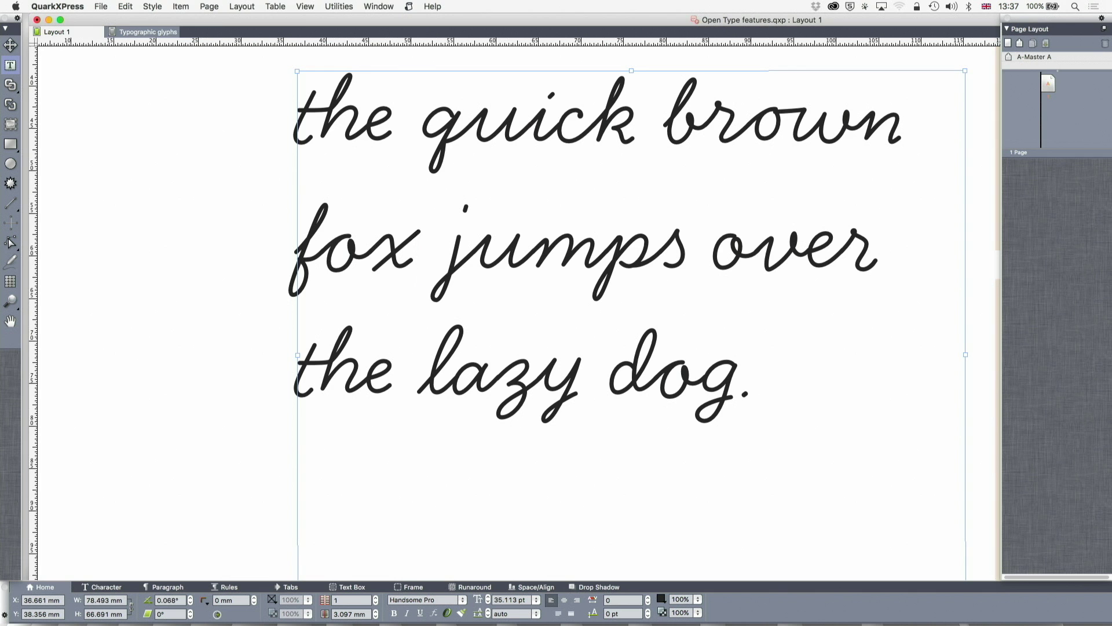
{"action": "type", "text": "es"}
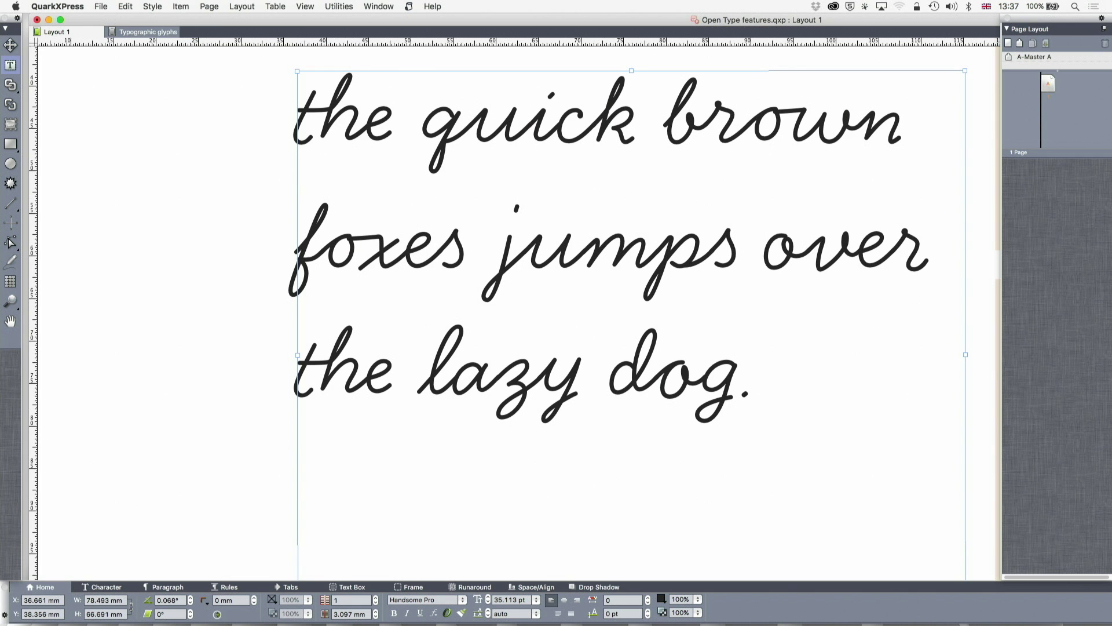
{"action": "key", "text": "BackSpace"}
{"action": "key", "text": "BackSpace"}
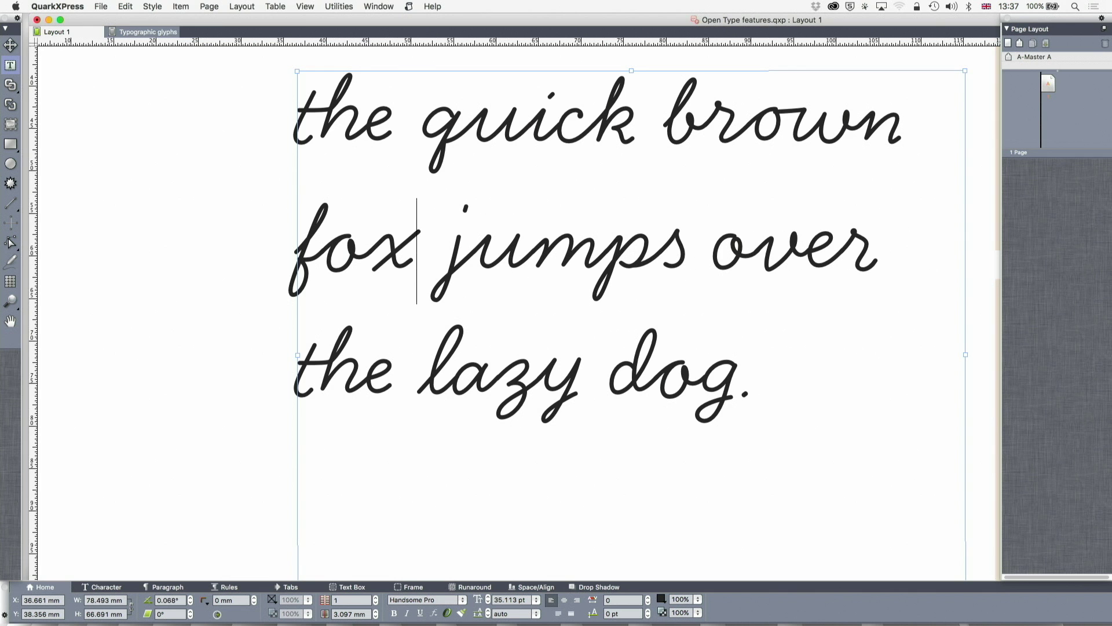
{"action": "type", "text": "e"}
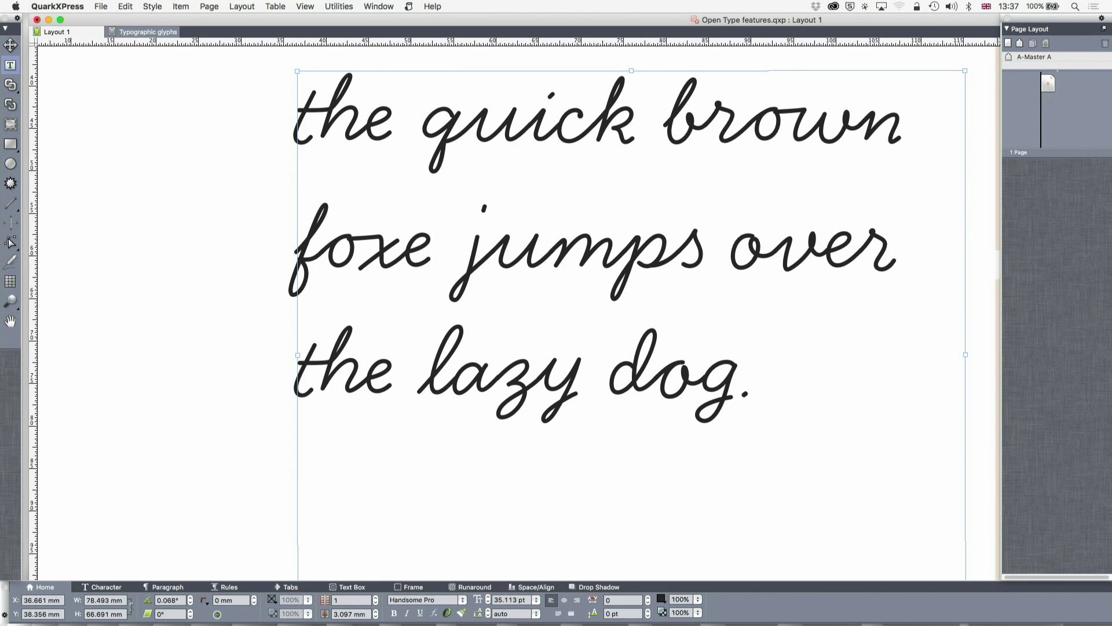
{"action": "type", "text": "s"}
{"action": "key", "text": "BackSpace"}
{"action": "type", "text": "s"}
{"action": "key", "text": "BackSpace"}
{"action": "key", "text": "BackSpace"}
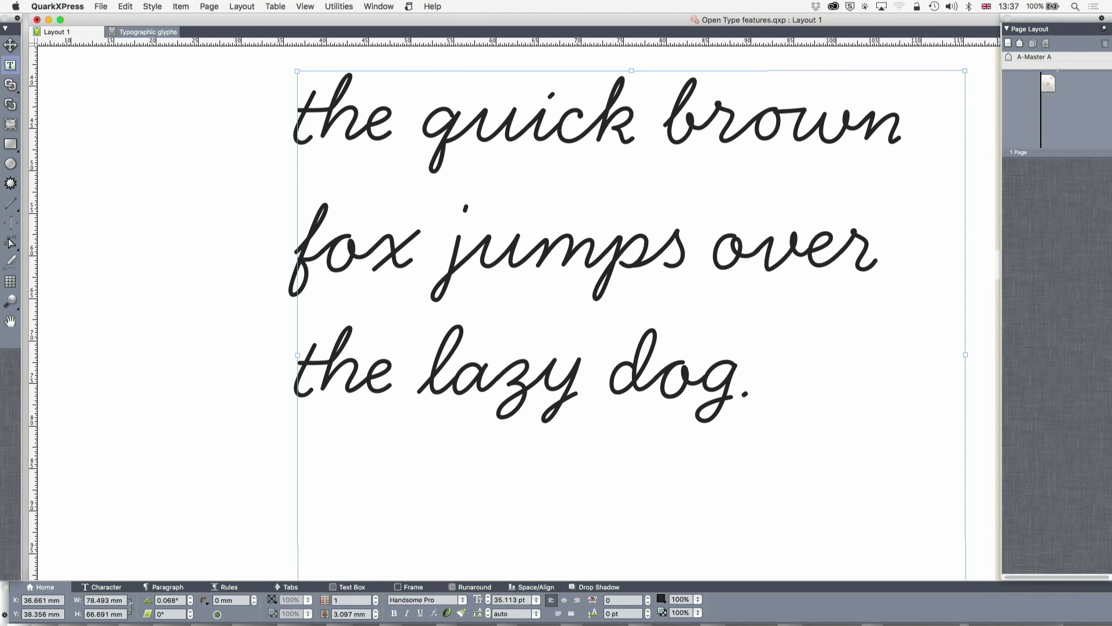
- Try "fix" in place of "fox" on the second line, then restore the word "fox"
{"action": "key", "text": "BackSpace"}
{"action": "key", "text": "BackSpace"}
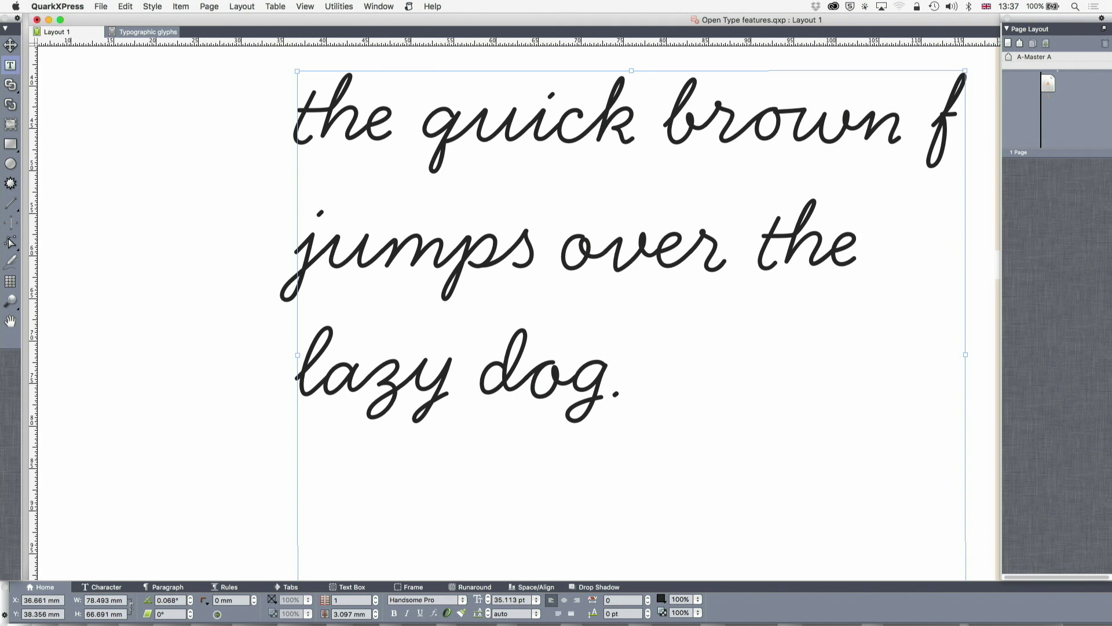
{"action": "type", "text": "i"}
{"action": "type", "text": "x"}
{"action": "key", "text": "BackSpace"}
{"action": "key", "text": "BackSpace"}
{"action": "type", "text": "ox"}
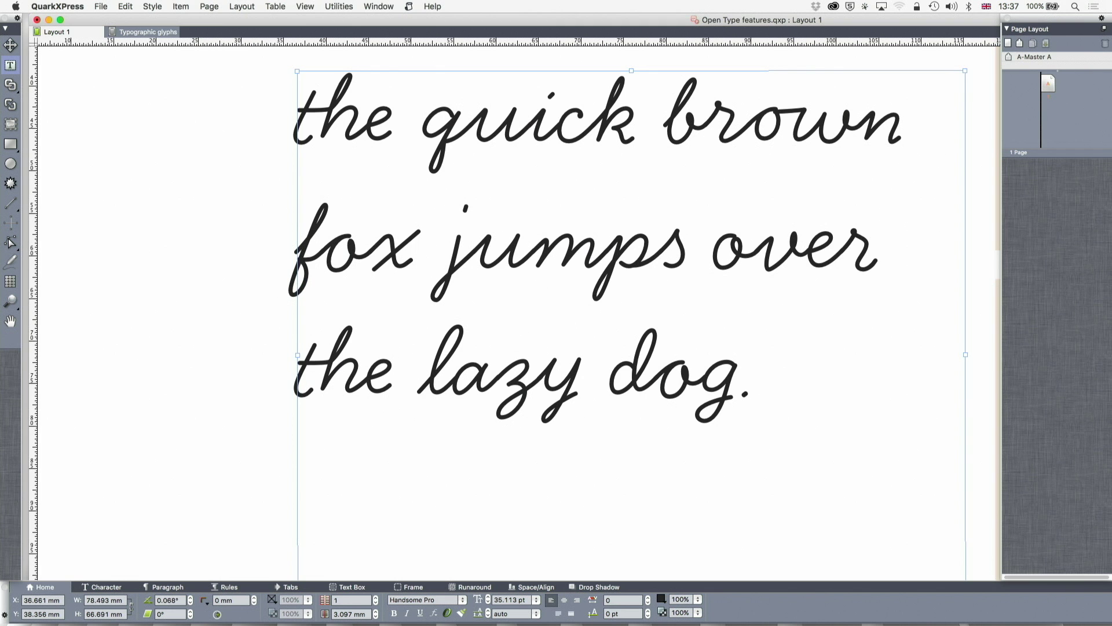
- Turn the sentence into the plural so that it reads "foxes jump over the lazy dogs."
{"action": "type", "text": "es"}
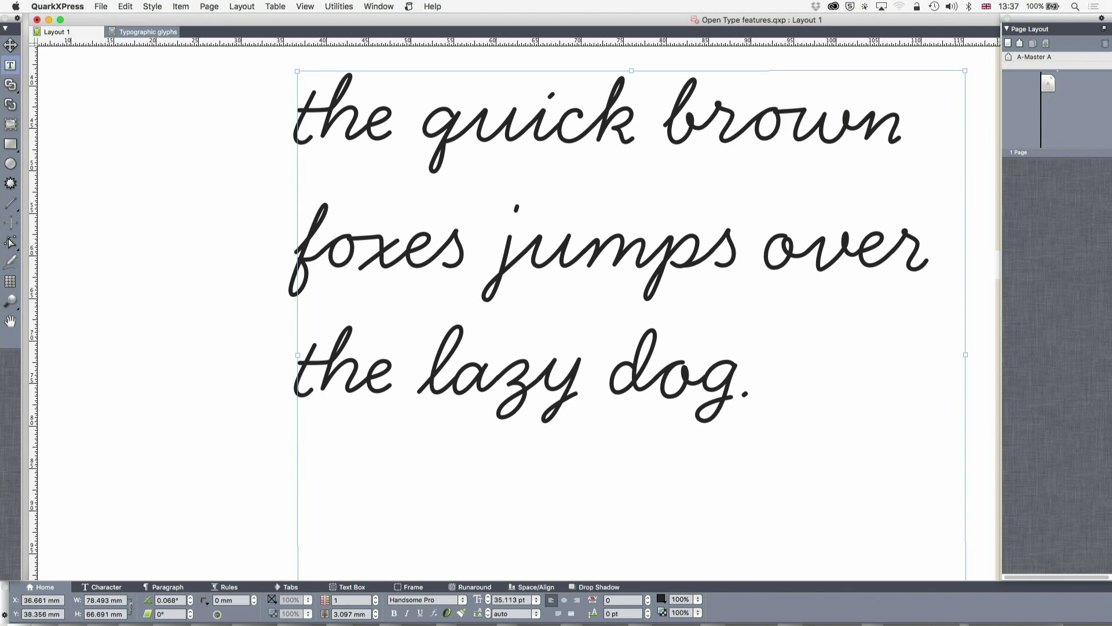
{"action": "key", "text": "BackSpace"}
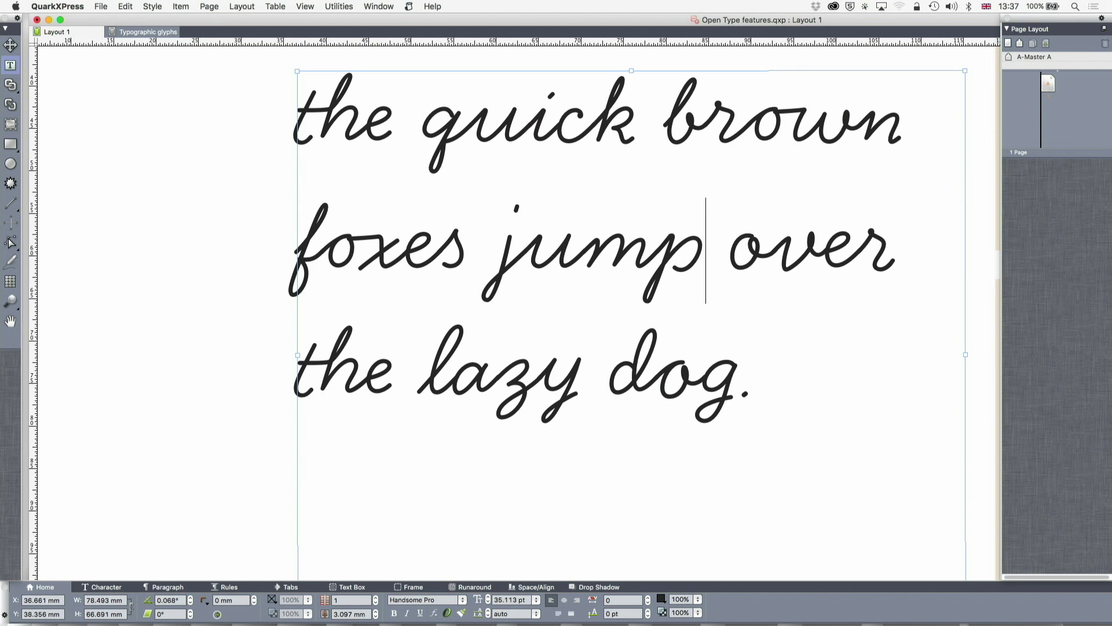
{"action": "type", "text": "s"}
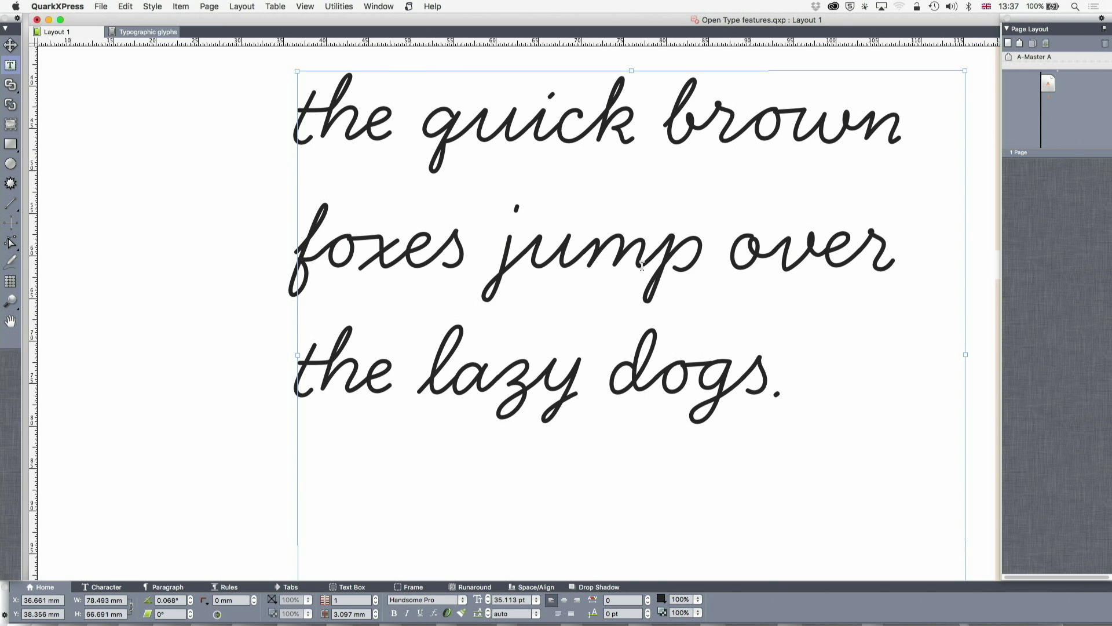
- Set the font of the whole sentence to Martin Pro and clear the text selection
{"action": "key", "text": "super+a"}
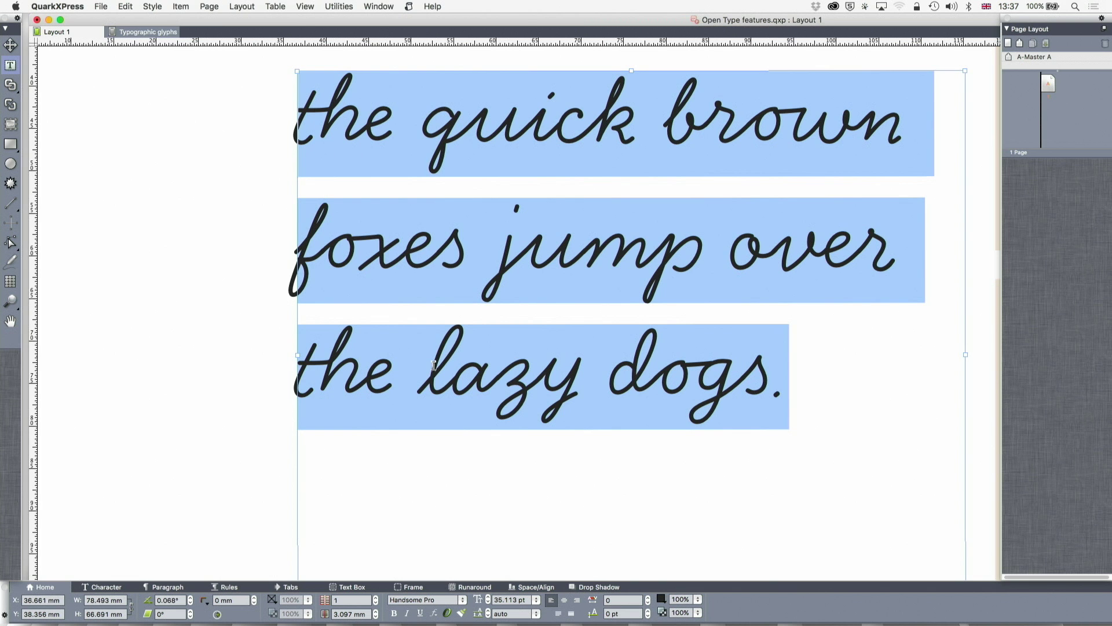
{"action": "left_click", "coordinate": [449, 598]}
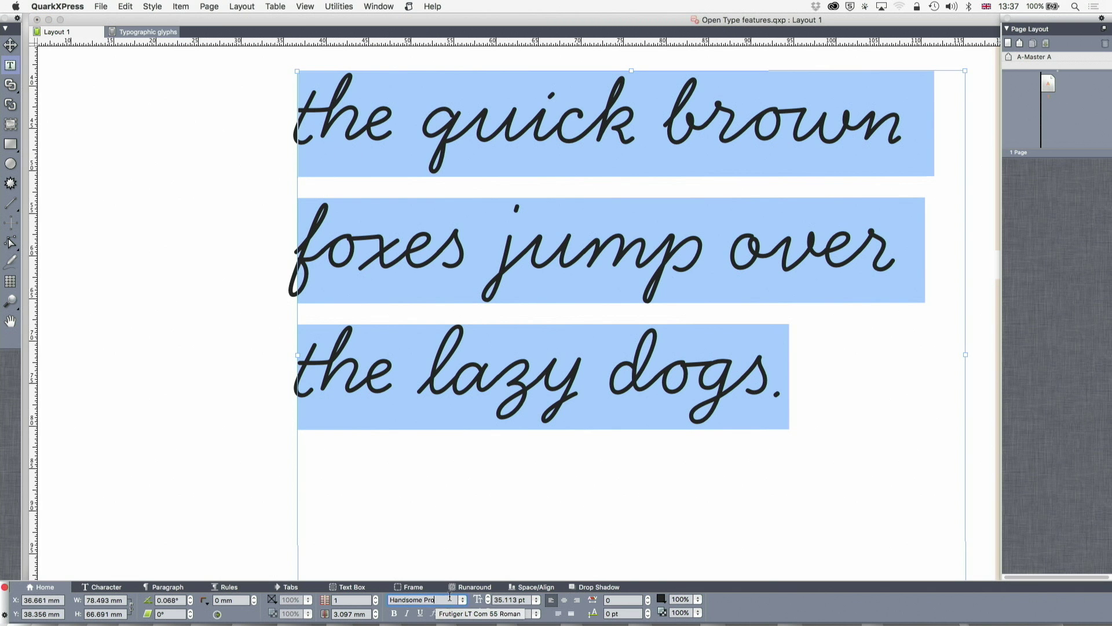
{"action": "type", "text": "Martin Pro"}
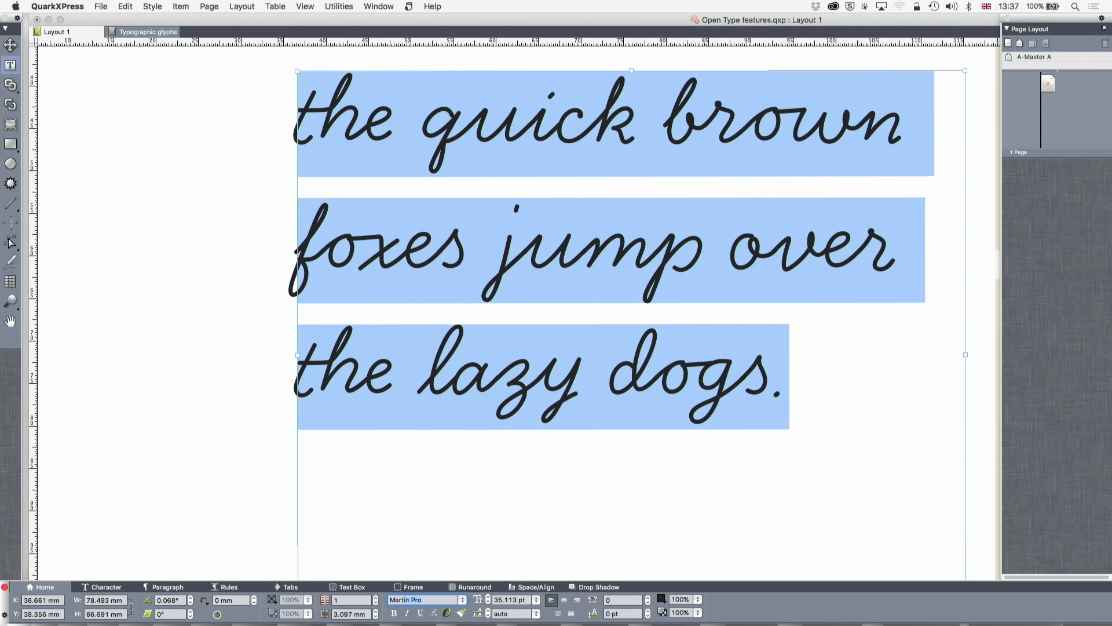
{"action": "key", "text": "Return"}
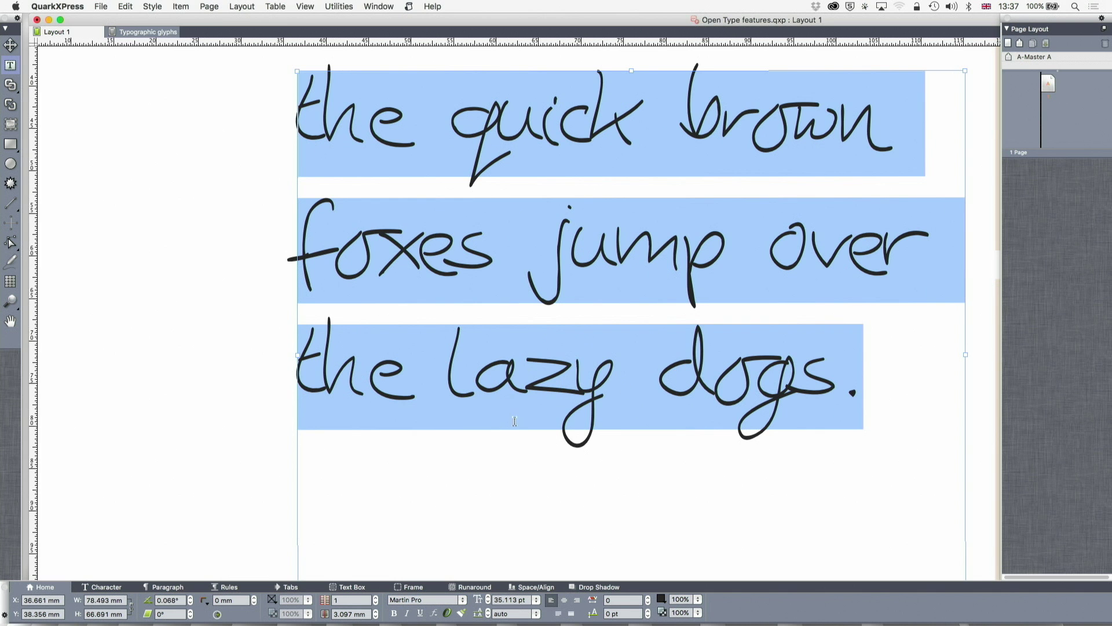
{"action": "left_click", "coordinate": [537, 446]}
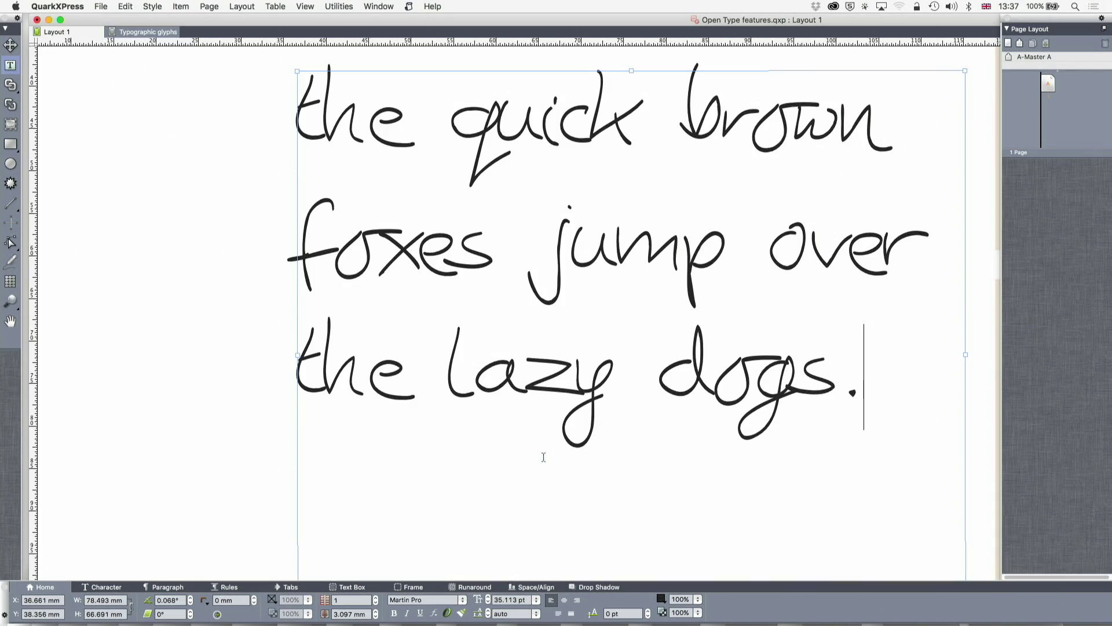
- Replace all the text in the box with "The quick brown foxes jump over", starting with a capital T
{"action": "key", "text": "super+a"}
{"action": "type", "text": "The"}
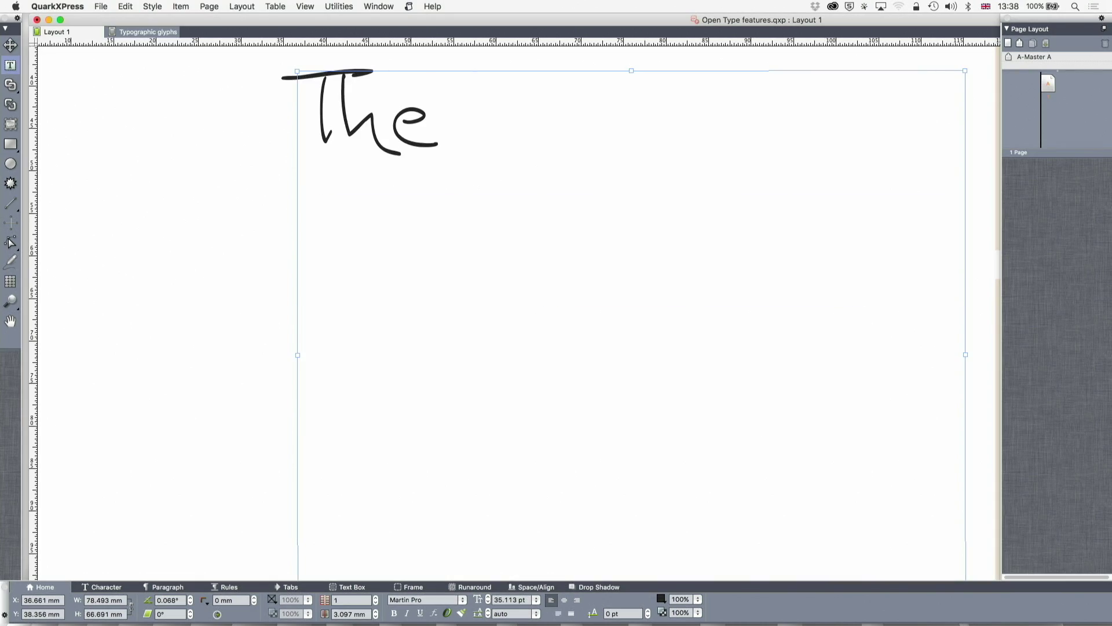
{"action": "type", "text": " quick brown"}
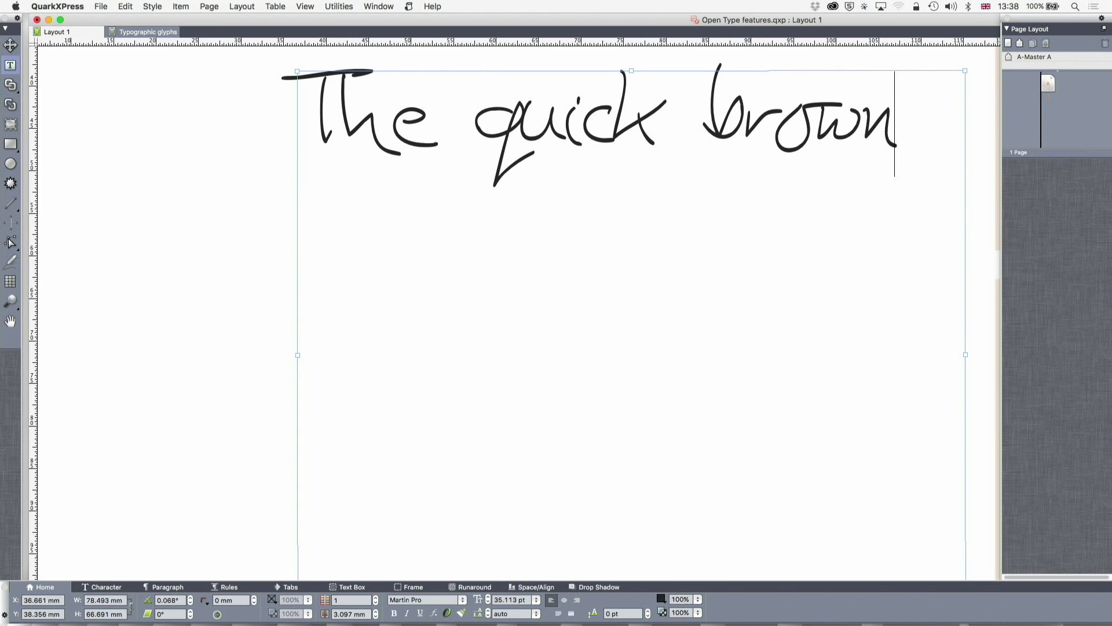
{"action": "type", "text": " foxe ju"}
{"action": "key", "text": "BackSpace"}
{"action": "key", "text": "BackSpace"}
{"action": "key", "text": "BackSpace"}
{"action": "type", "text": "s jump over"}
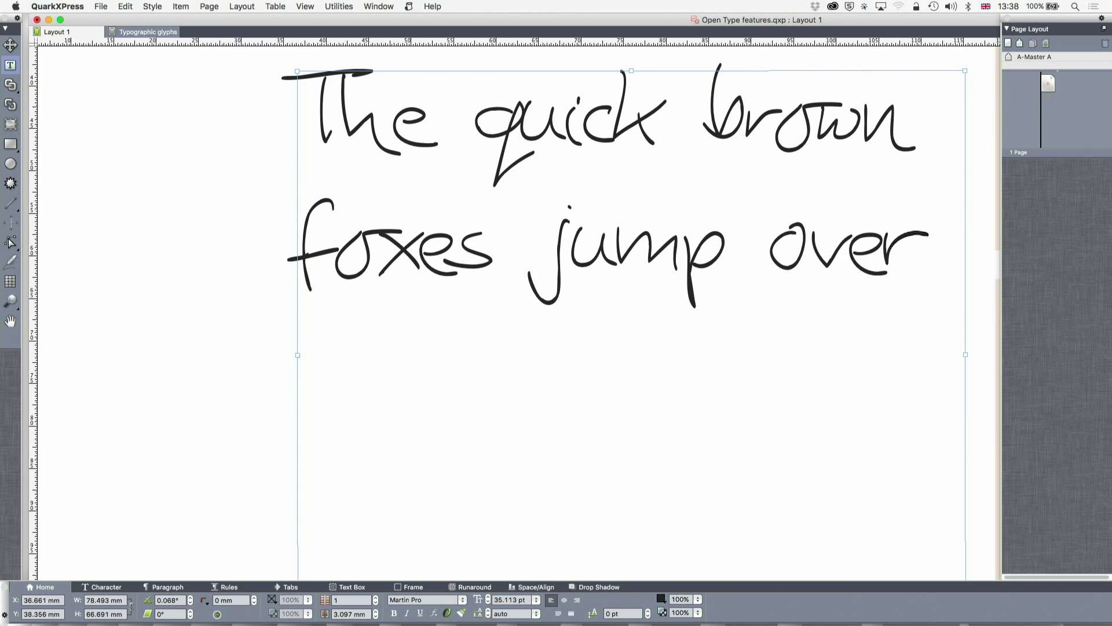
- Finish the retyped sentence with "the lazy dogs", without a full stop
{"action": "type", "text": " the laz"}
{"action": "key", "text": "BackSpace"}
{"action": "type", "text": "azy d"}
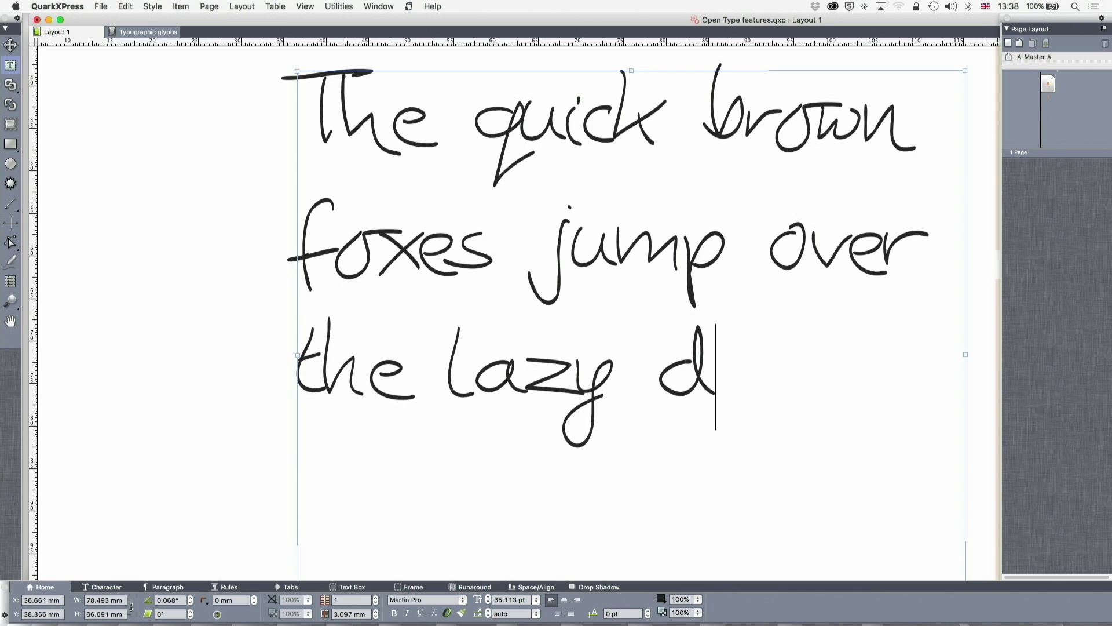
{"action": "type", "text": "ogs"}
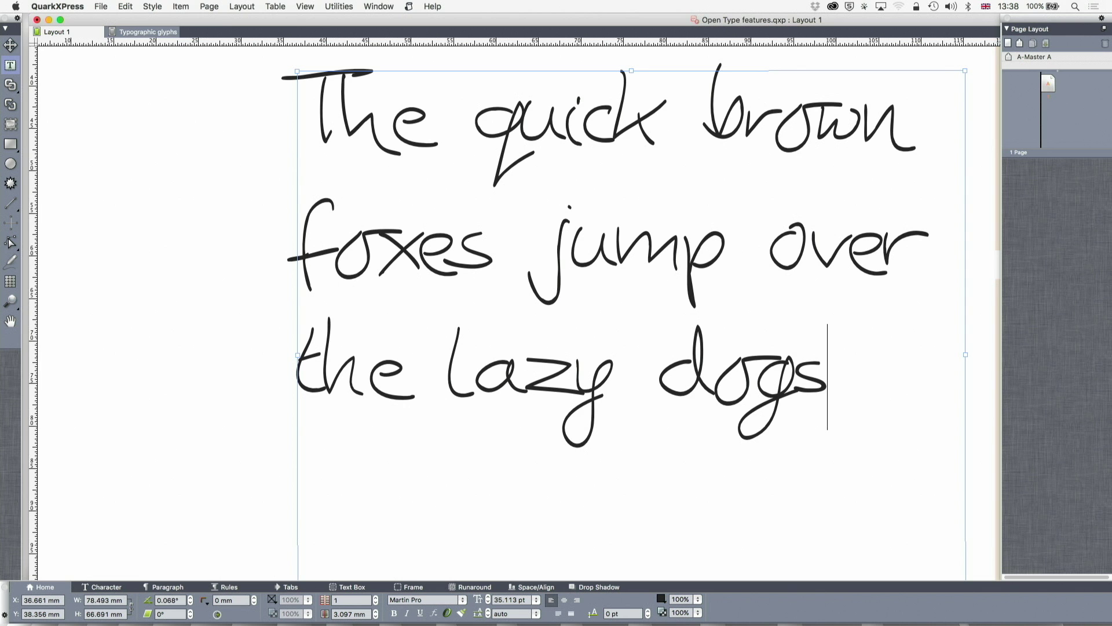
- Set the font of all the text in the box to Handsome Pro
{"action": "key", "text": "super+a"}
{"action": "left_click", "coordinate": [426, 600]}
{"action": "type", "text": "Handsome Pro"}
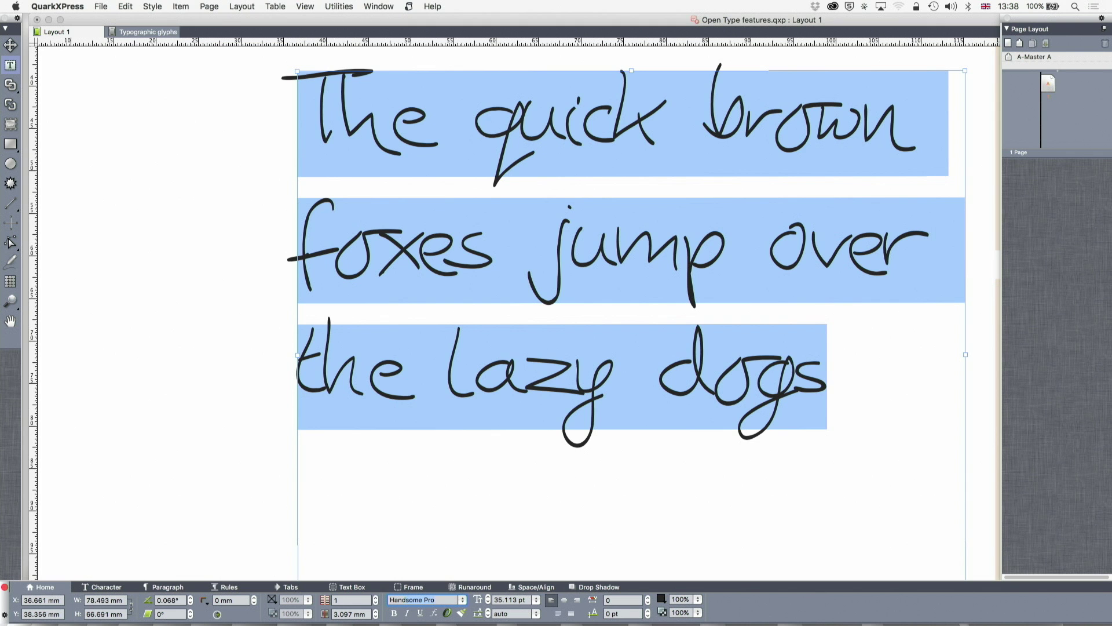
{"action": "key", "text": "Return"}
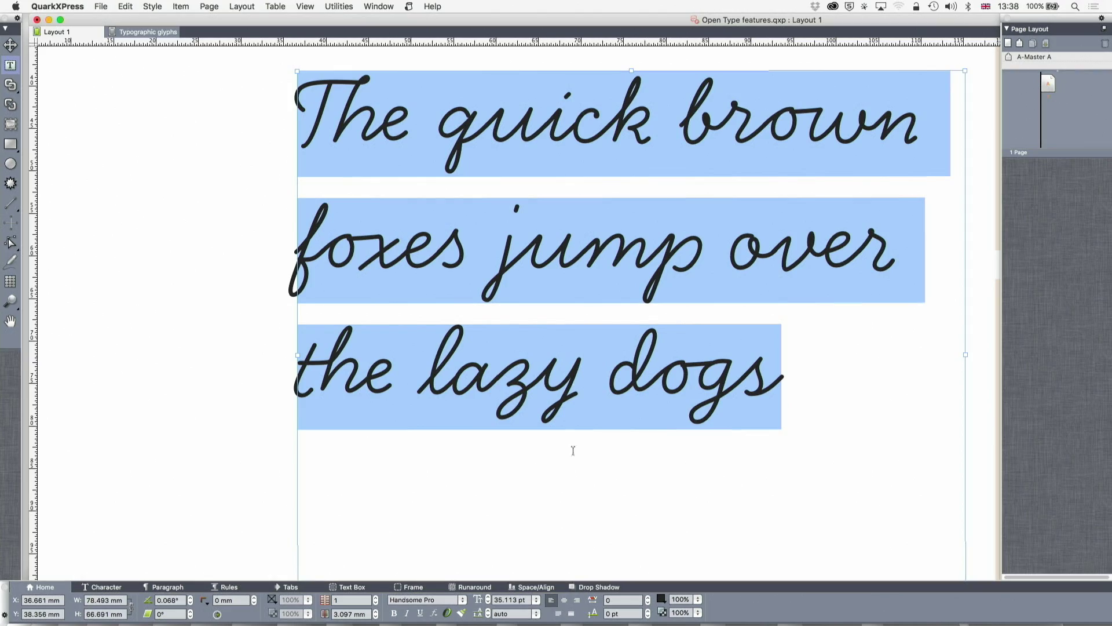
- View the Goudy Old Style, Vollkorn and Gabriola font samples beside the script text on the page
{"action": "scroll", "coordinate": [577, 382], "scroll_direction": "down", "scroll_amount": 5}
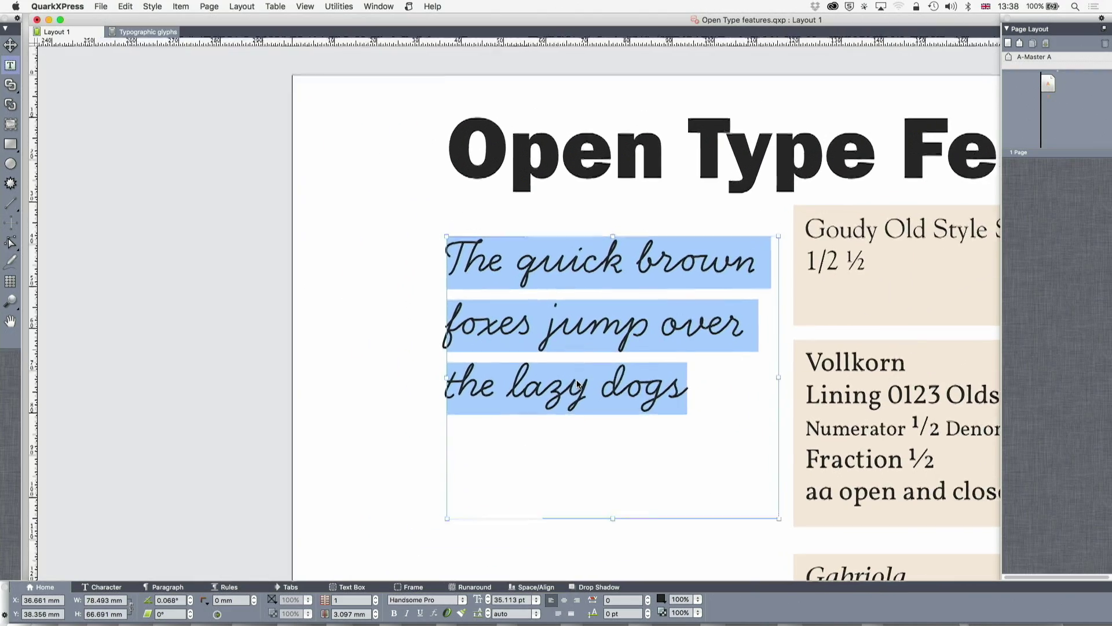
{"action": "scroll", "coordinate": [577, 383], "scroll_direction": "right", "scroll_amount": 10}
{"action": "scroll", "coordinate": [577, 382], "scroll_direction": "down", "scroll_amount": 3}
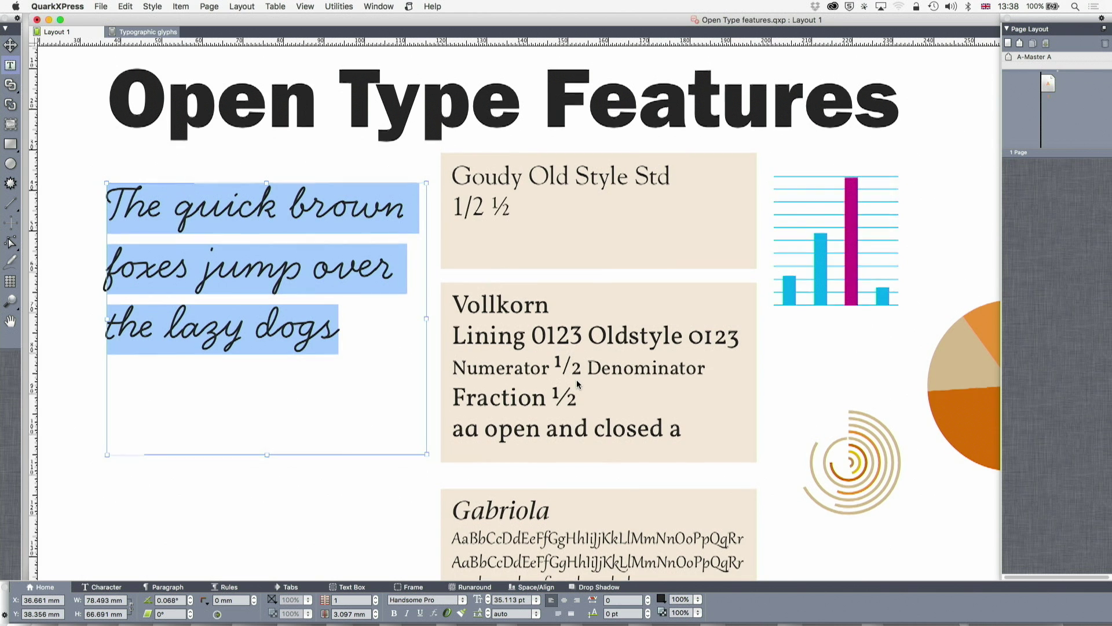
- Turn the Fractions feature off and back on for the ½ in the Goudy Old Style sample
{"action": "scroll", "coordinate": [578, 383], "scroll_direction": "down", "scroll_amount": 1}
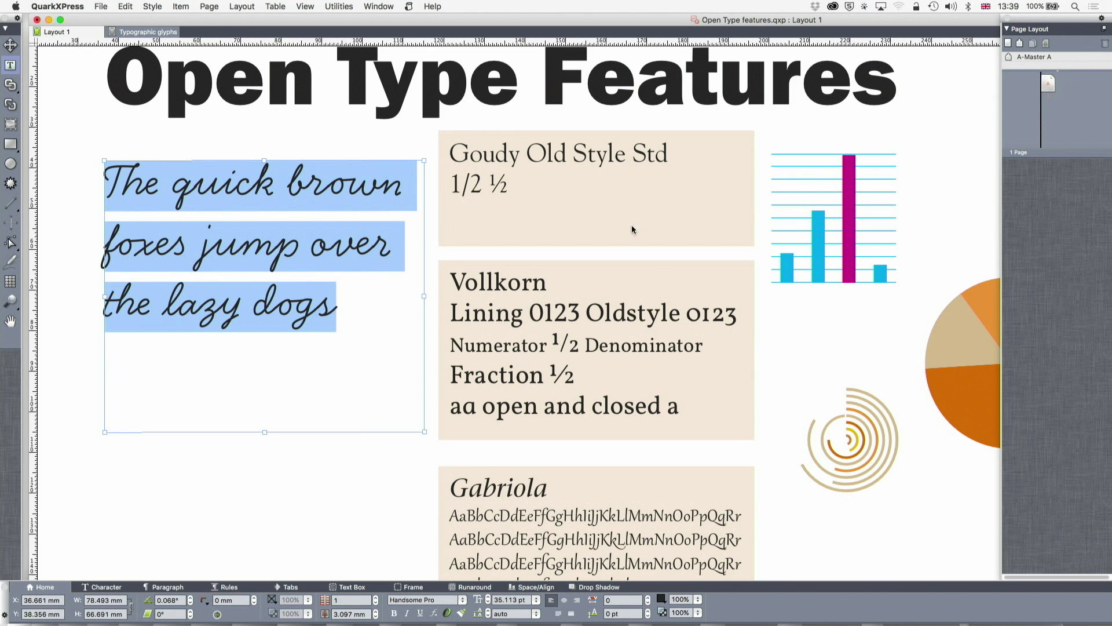
{"action": "scroll", "coordinate": [551, 174], "scroll_direction": "up", "scroll_amount": 5}
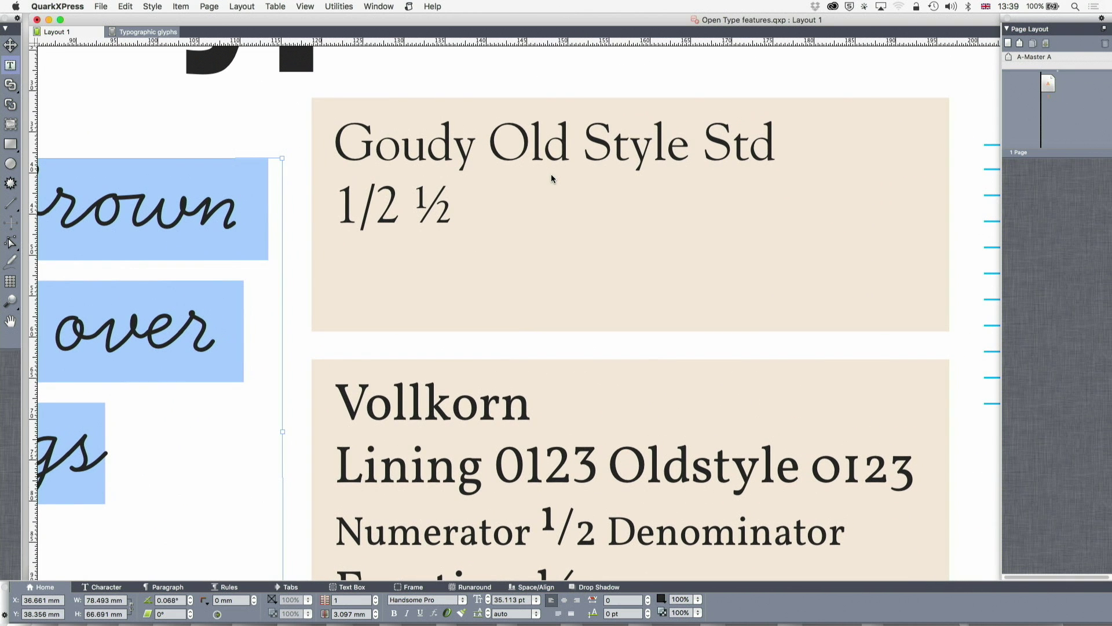
{"action": "left_click", "coordinate": [464, 203]}
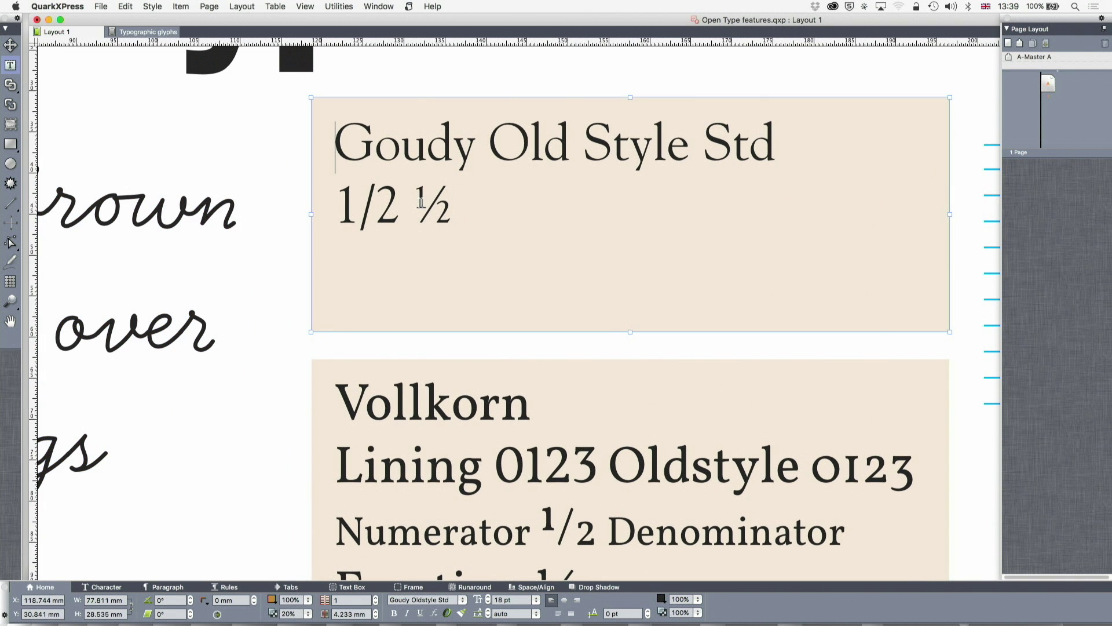
{"action": "left_click_drag", "start_coordinate": [403, 209], "coordinate": [335, 209]}
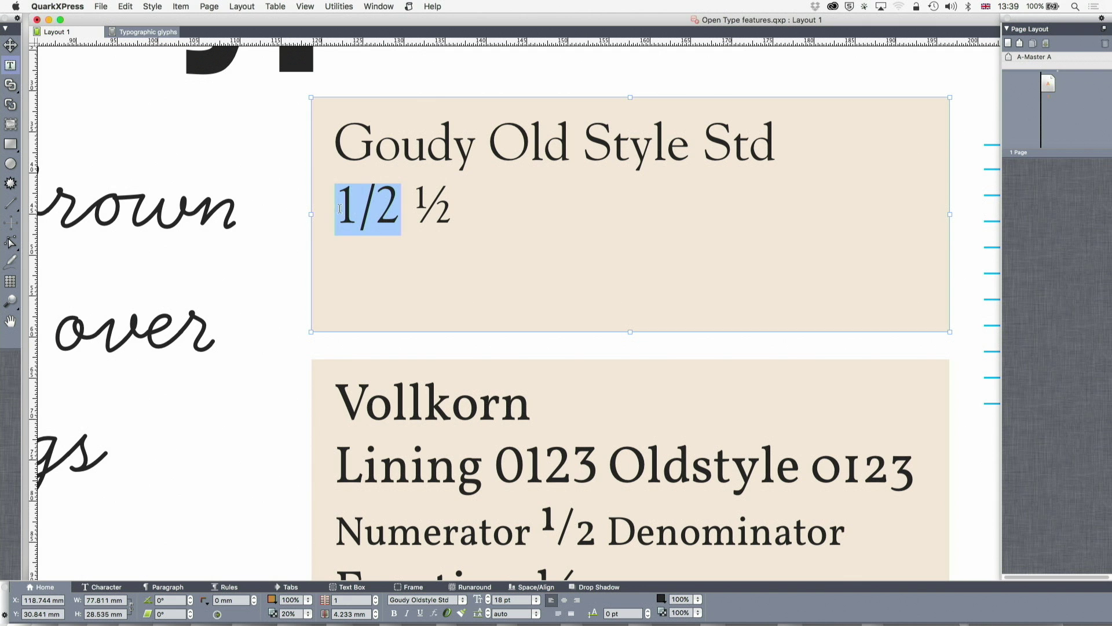
{"action": "left_click", "coordinate": [422, 203]}
{"action": "double_click", "coordinate": [422, 202]}
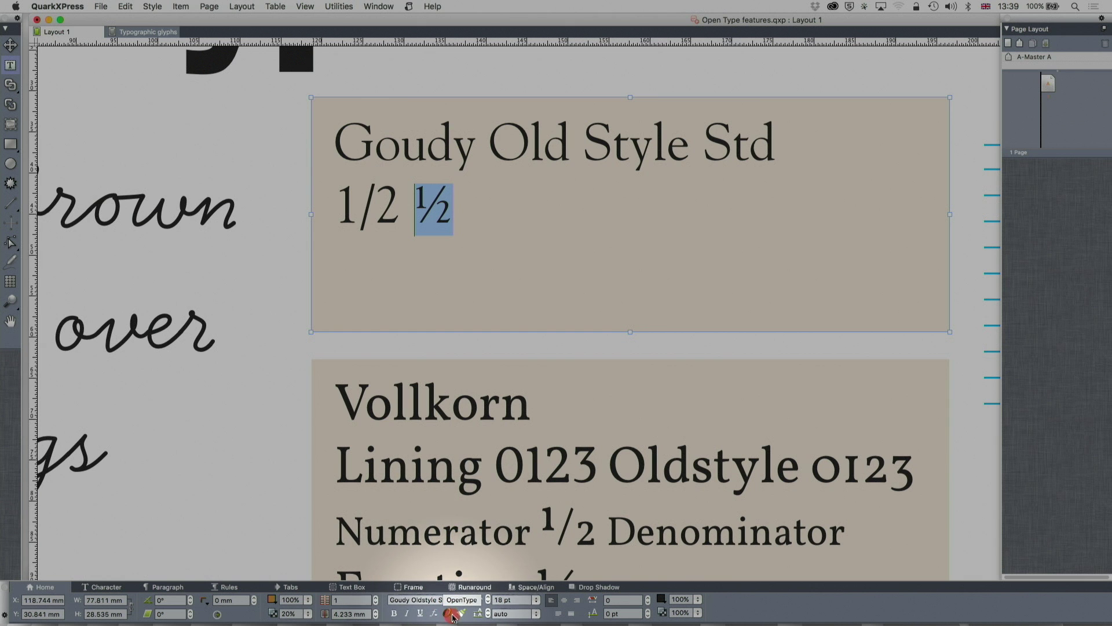
{"action": "left_click", "coordinate": [447, 615]}
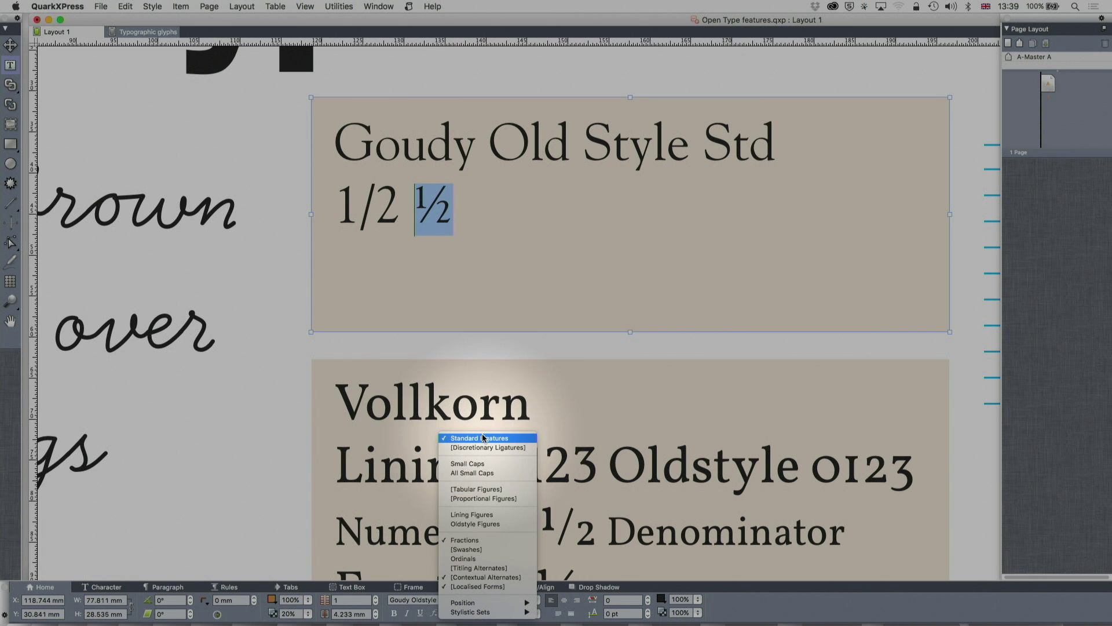
{"action": "left_click", "coordinate": [468, 543]}
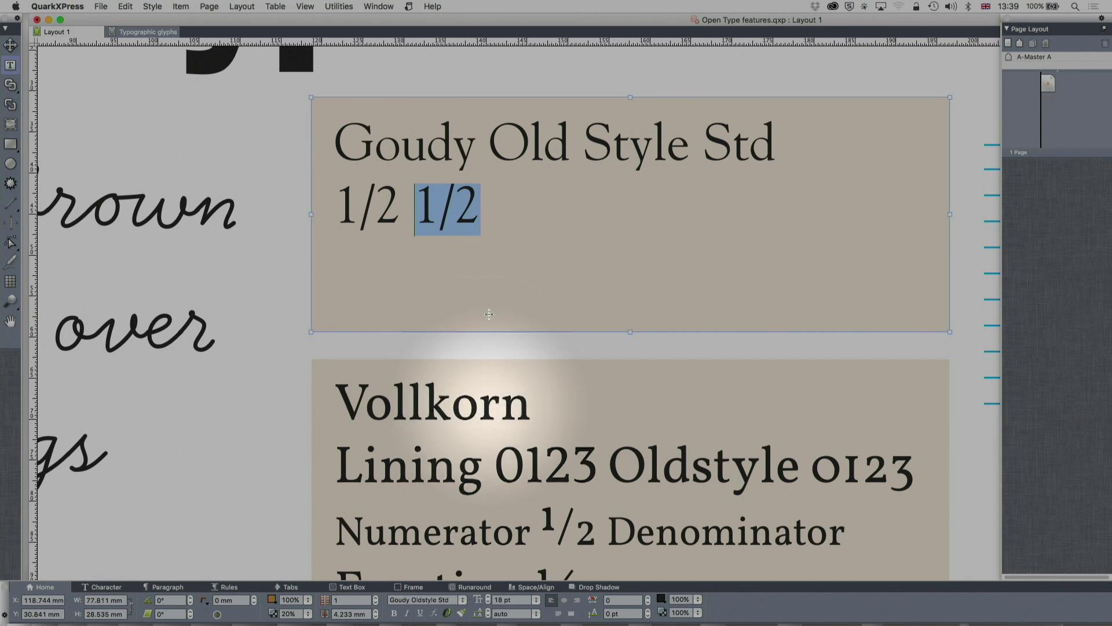
{"action": "left_click", "coordinate": [449, 613]}
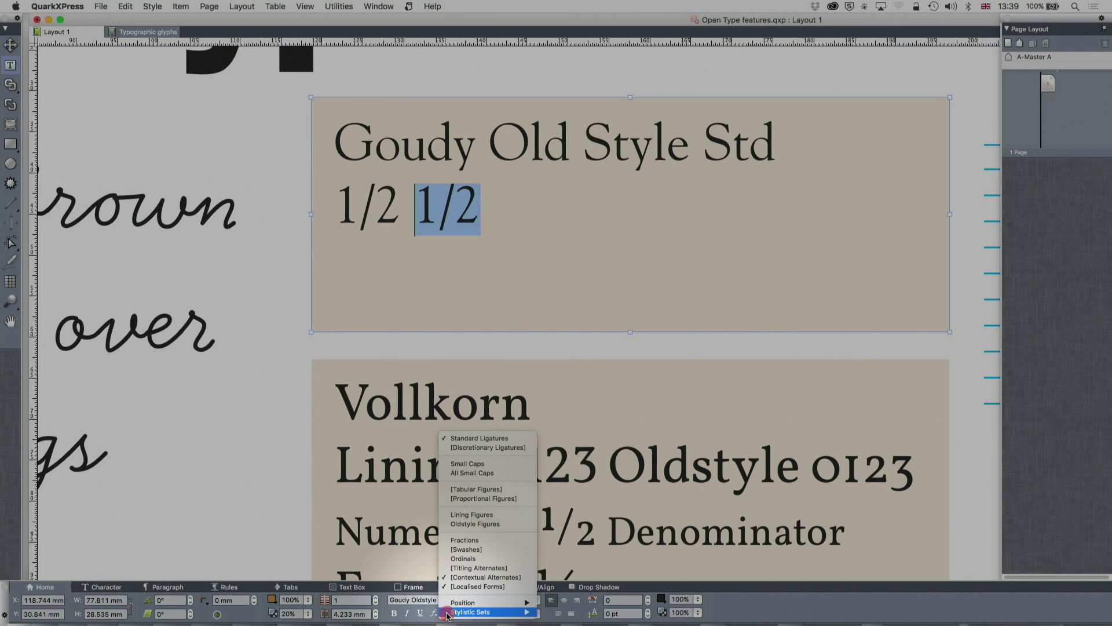
{"action": "left_click", "coordinate": [465, 541]}
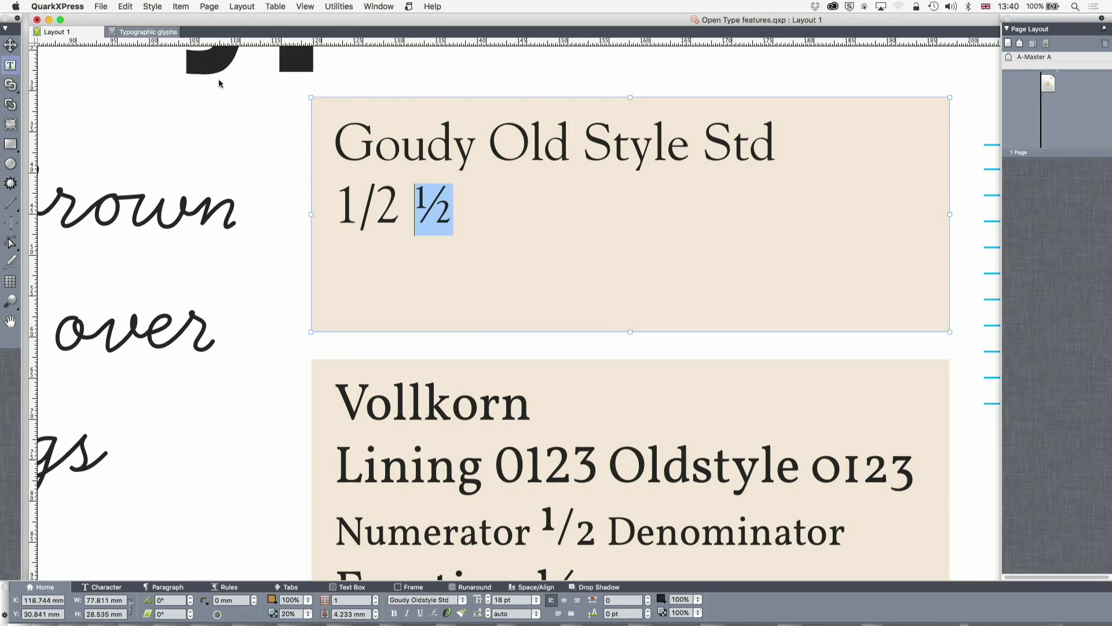
- Show the Glyphs palette, find the ½ glyph in Goudy Oldstyle Std, and move the palette off the sample text
{"action": "left_click", "coordinate": [383, 7]}
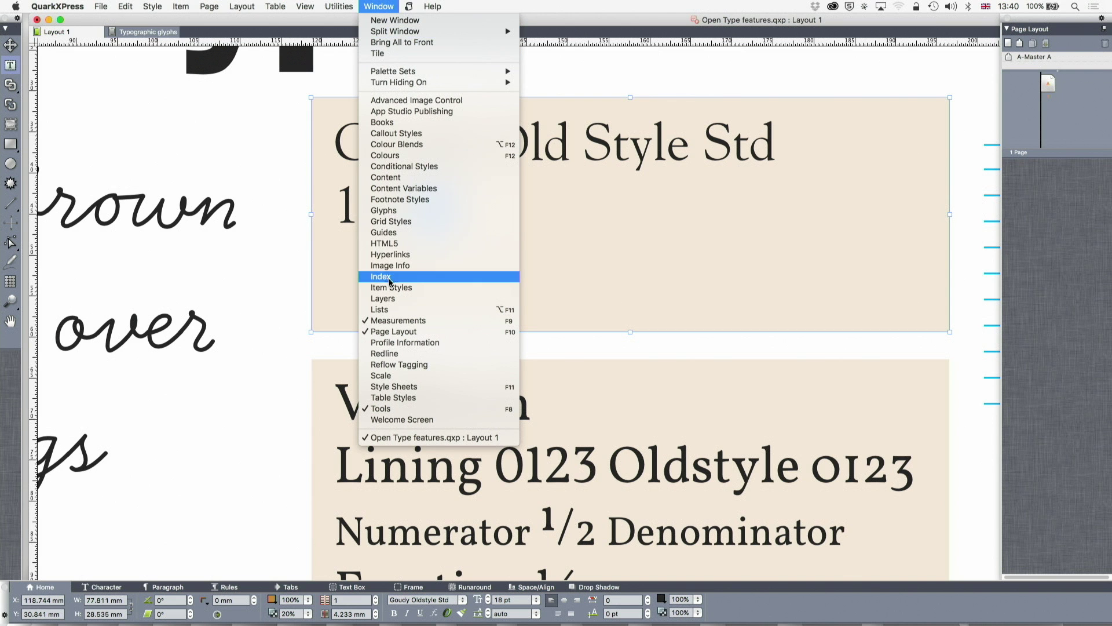
{"action": "left_click", "coordinate": [403, 211]}
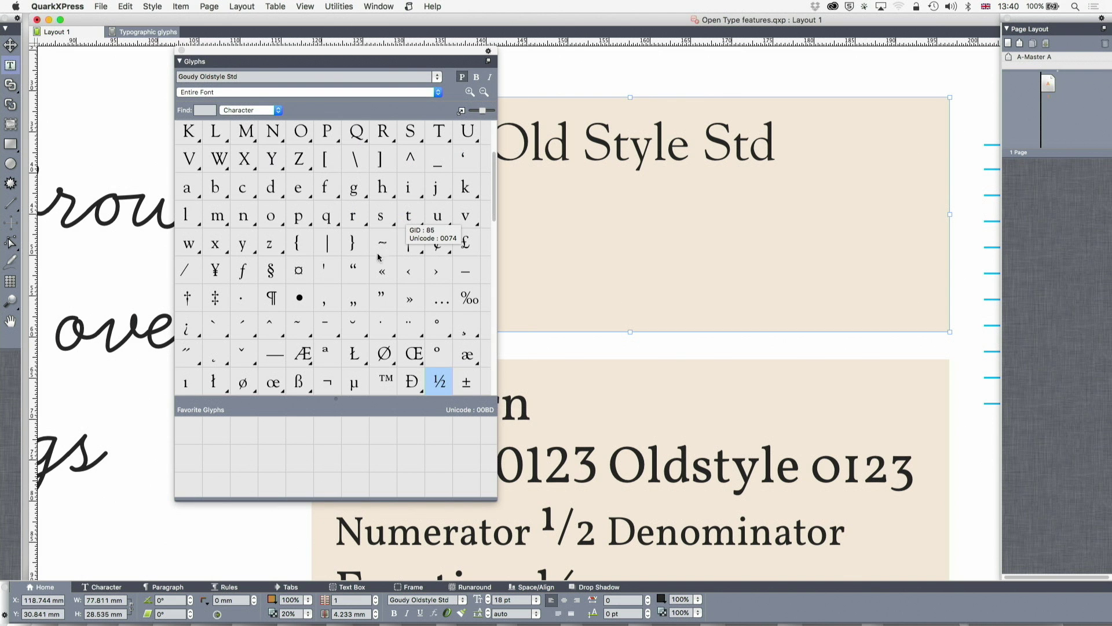
{"action": "scroll", "coordinate": [356, 255], "scroll_direction": "down", "scroll_amount": 3}
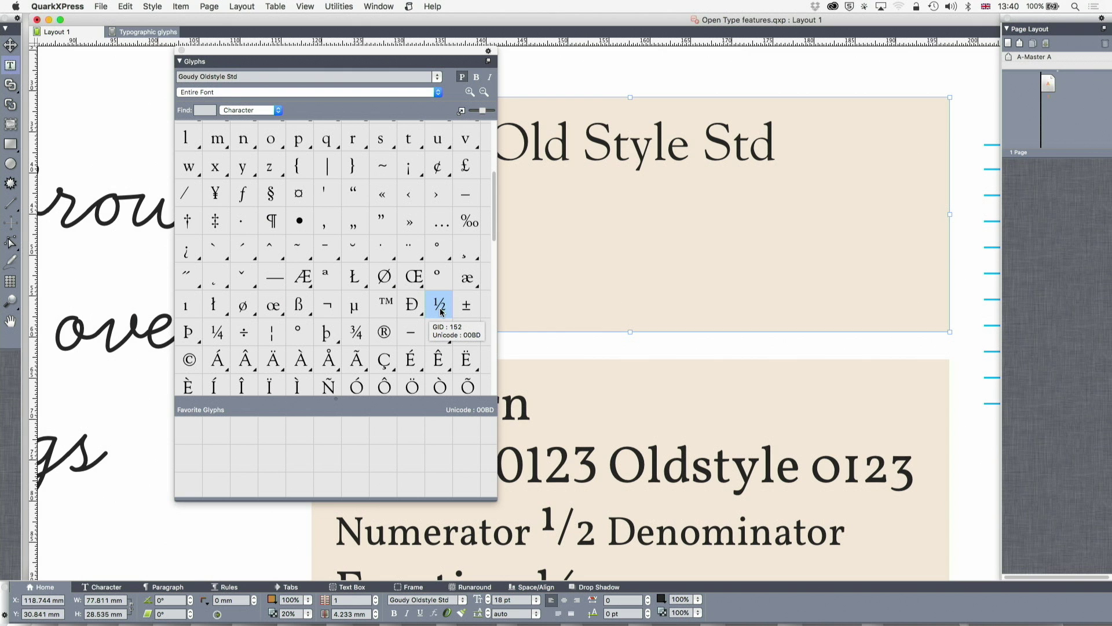
{"action": "left_click_drag", "start_coordinate": [318, 52], "coordinate": [897, 82]}
- Reselect the ½ in the Goudy sample and compare its OpenType Fractions setting with the glyph highlighted in the Glyphs palette
{"action": "left_click", "coordinate": [444, 201]}
{"action": "double_click", "coordinate": [444, 201]}
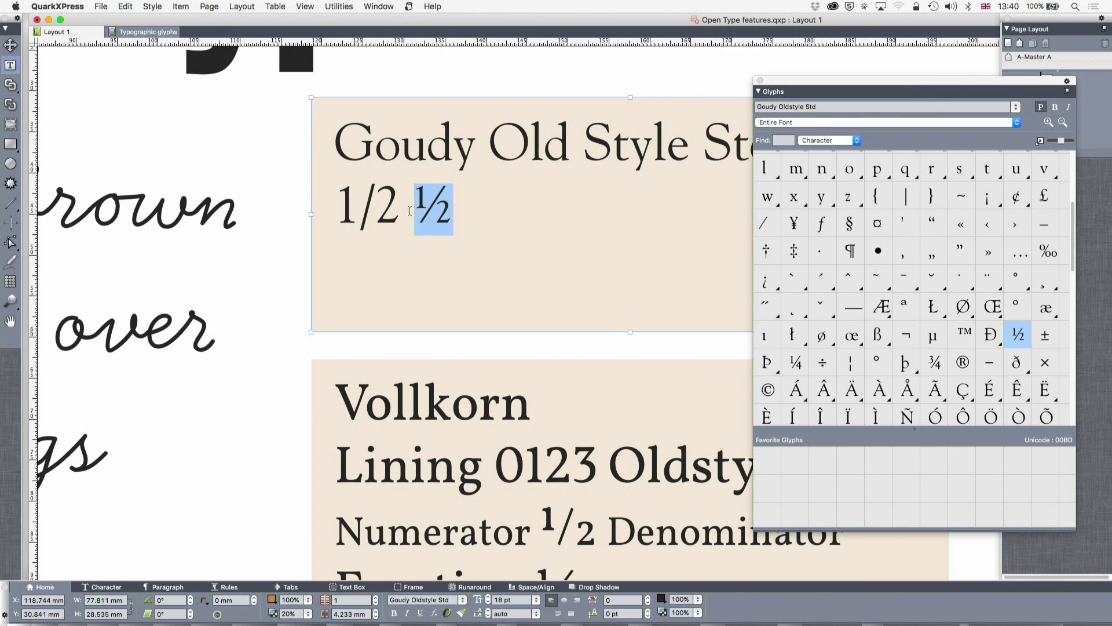
{"action": "left_click", "coordinate": [449, 615]}
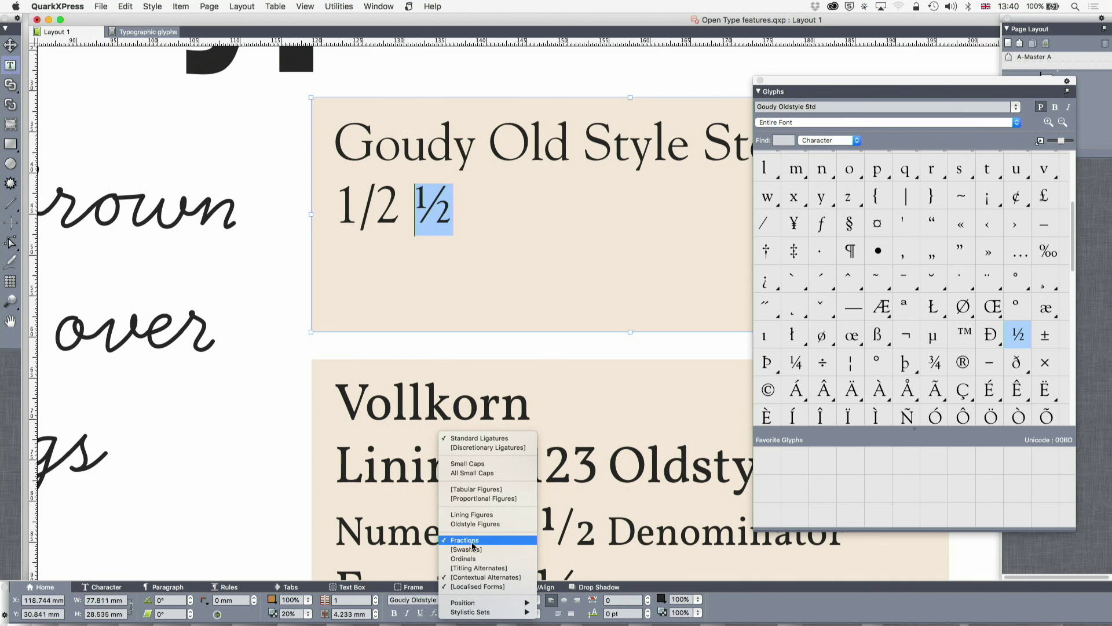
{"action": "left_click", "coordinate": [1018, 341]}
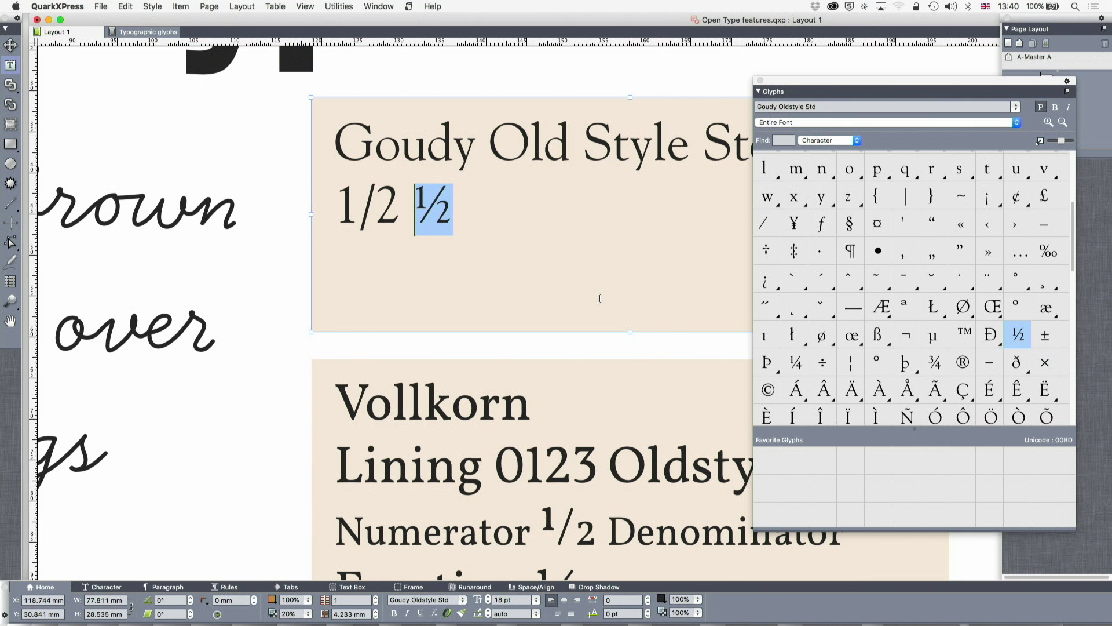
- Bring the Vollkorn sample into view and move the Glyphs palette clear of it
{"action": "scroll", "coordinate": [599, 296], "scroll_direction": "right", "scroll_amount": 5}
{"action": "scroll", "coordinate": [599, 296], "scroll_direction": "down", "scroll_amount": 1}
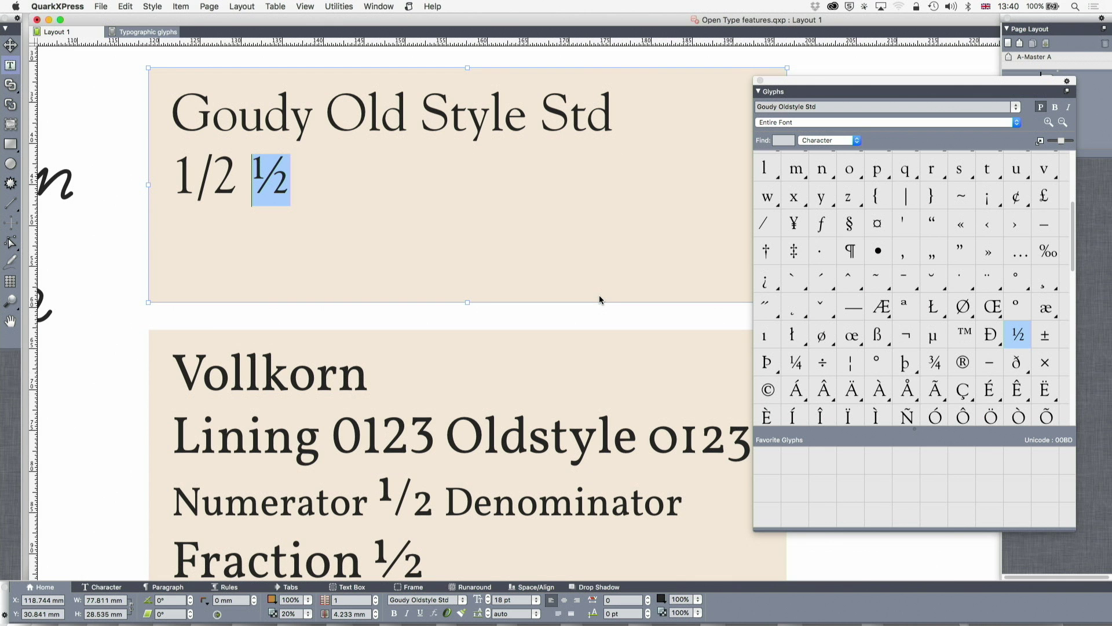
{"action": "scroll", "coordinate": [599, 295], "scroll_direction": "down", "scroll_amount": 10}
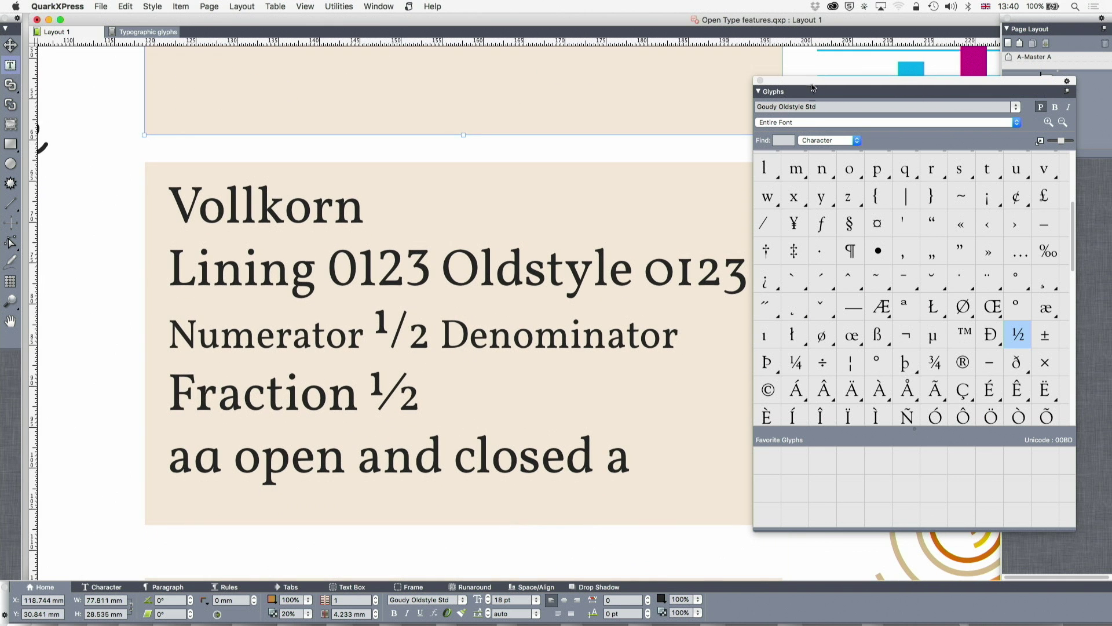
{"action": "left_click_drag", "start_coordinate": [812, 88], "coordinate": [873, 91]}
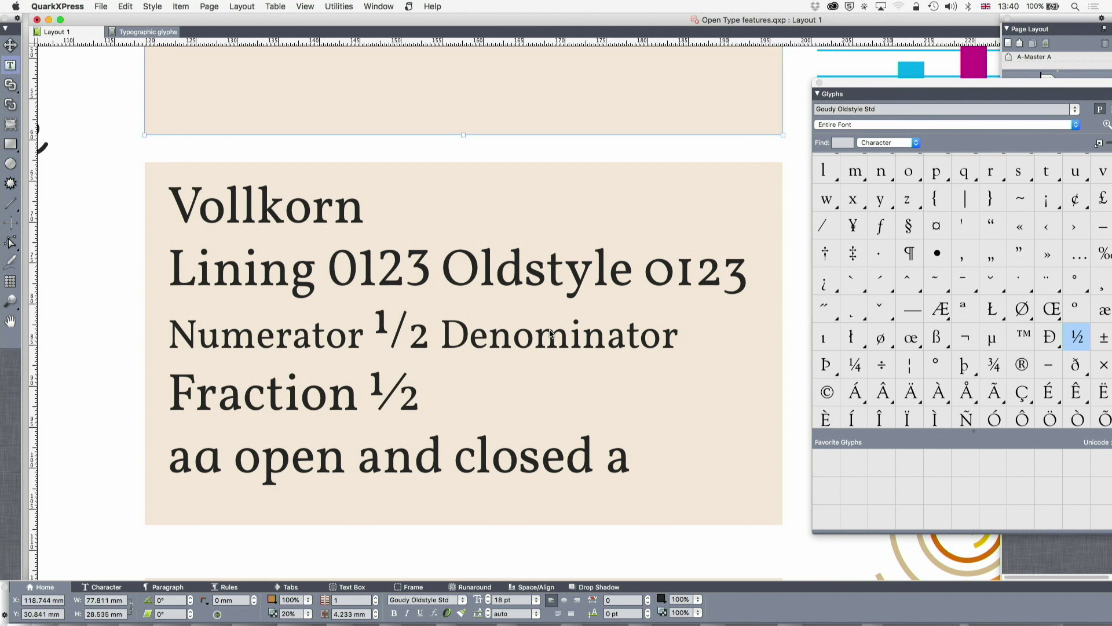
{"action": "scroll", "coordinate": [551, 333], "scroll_direction": "down", "scroll_amount": 2}
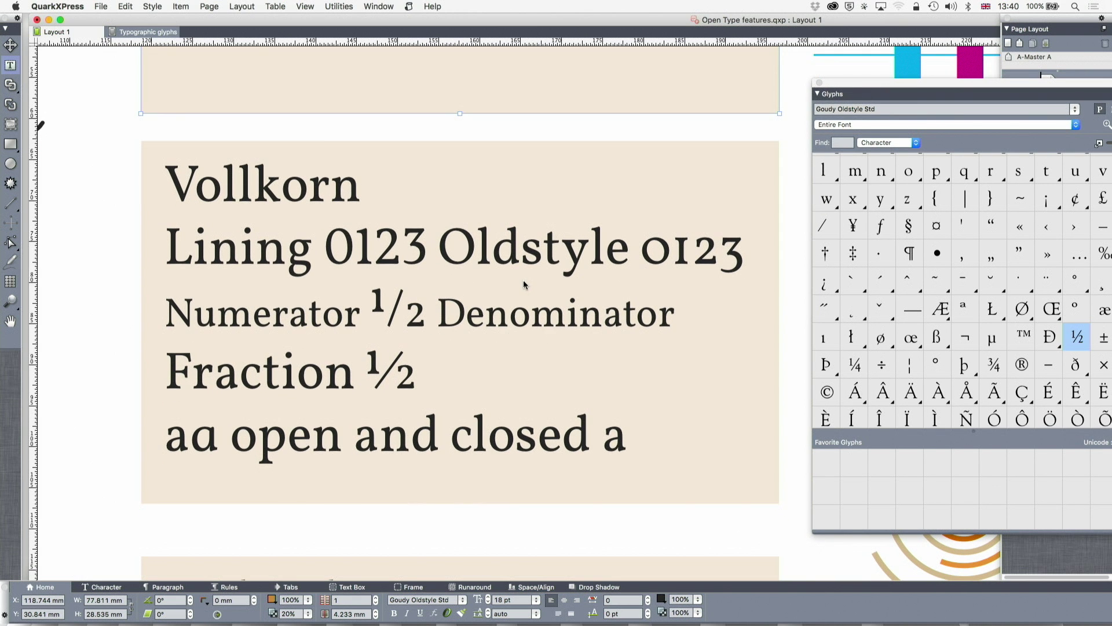
- Select the "0123" after "Lining" in the Vollkorn sample and inspect its OpenType figure settings
{"action": "left_click", "coordinate": [230, 258]}
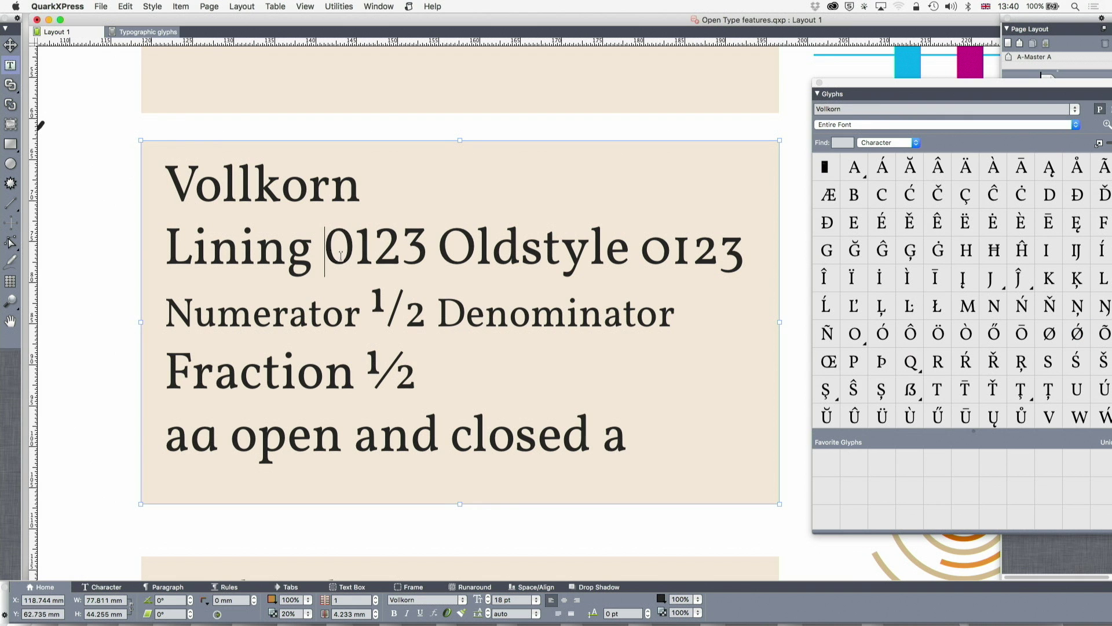
{"action": "left_click_drag", "start_coordinate": [324, 250], "coordinate": [421, 253]}
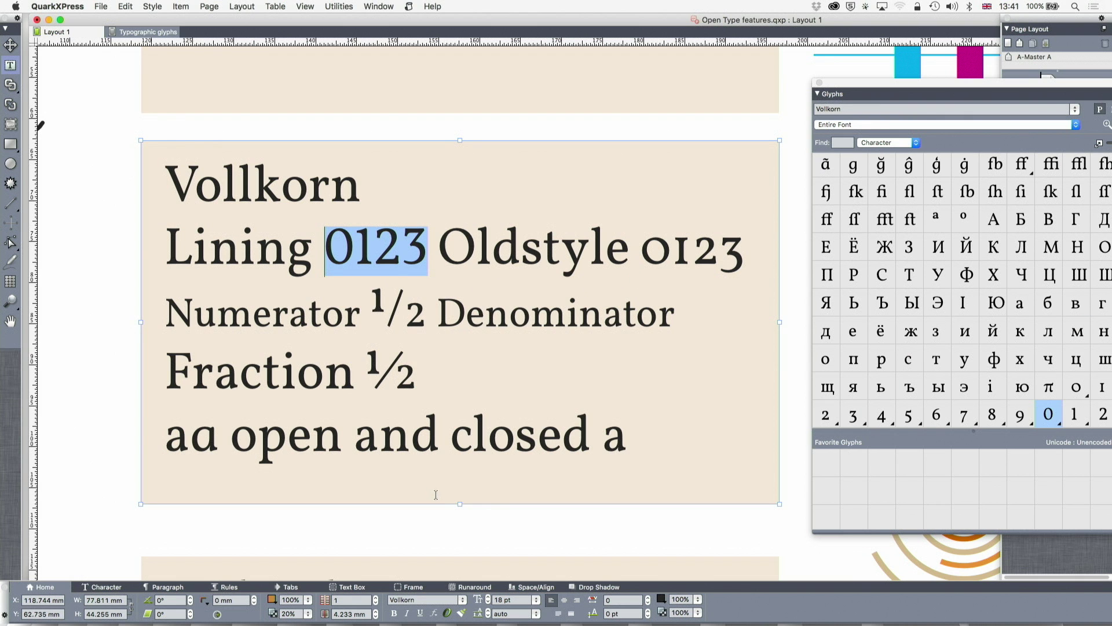
{"action": "left_click", "coordinate": [434, 613]}
{"action": "mouse_move", "coordinate": [450, 616]}
{"action": "left_click", "coordinate": [476, 520]}
- Switch the "0123" after "Oldstyle" to Lining Figures and back to Oldstyle Figures
{"action": "left_click_drag", "start_coordinate": [642, 257], "coordinate": [745, 258]}
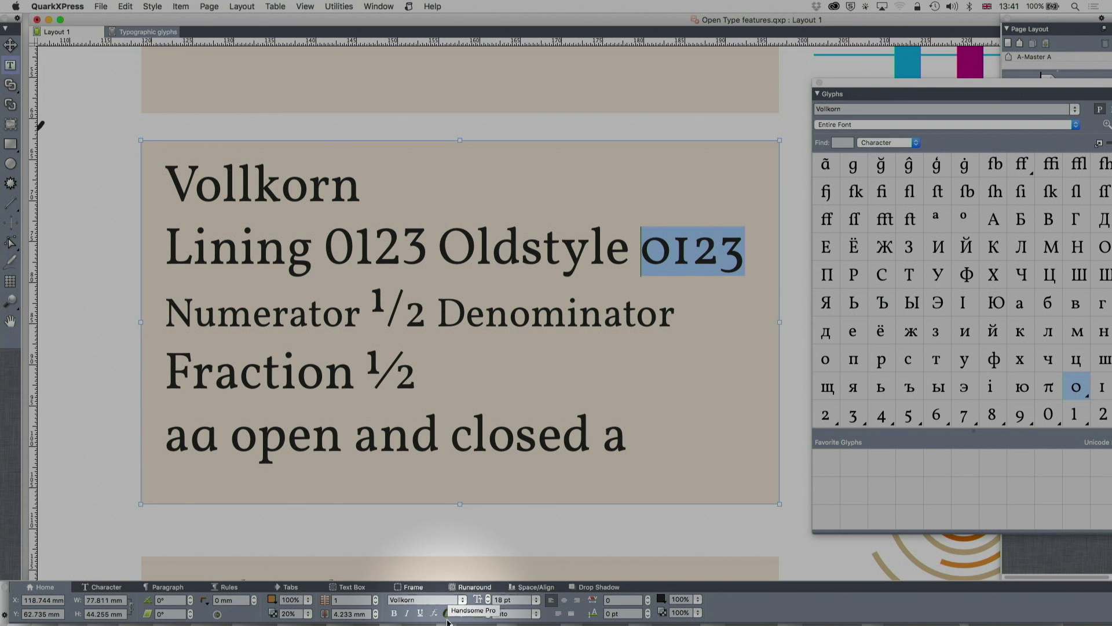
{"action": "left_click", "coordinate": [447, 615]}
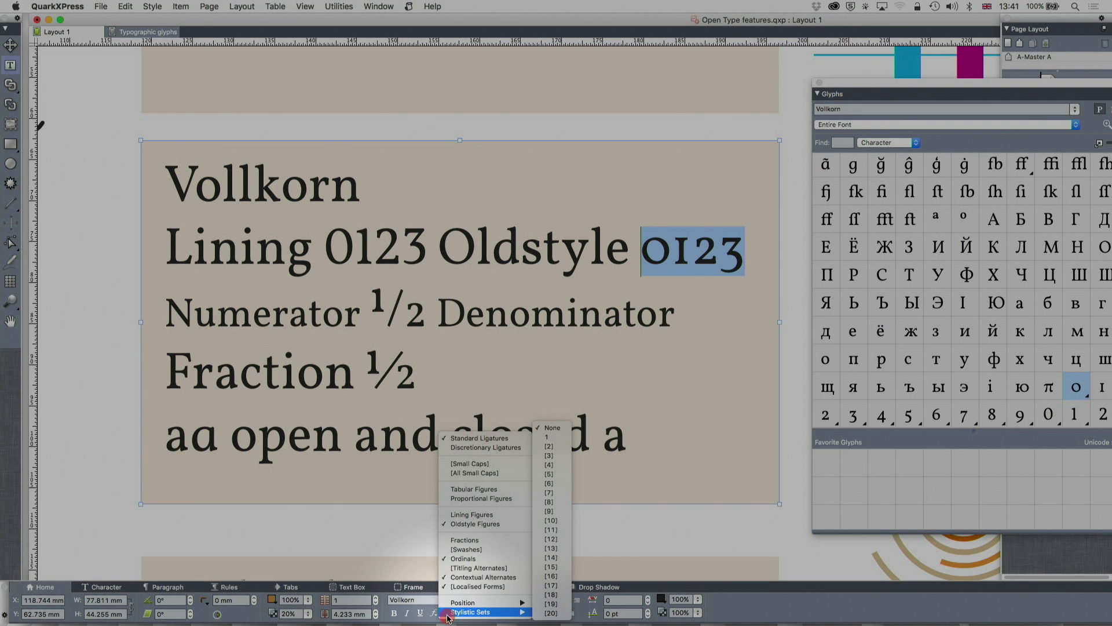
{"action": "left_click", "coordinate": [486, 523]}
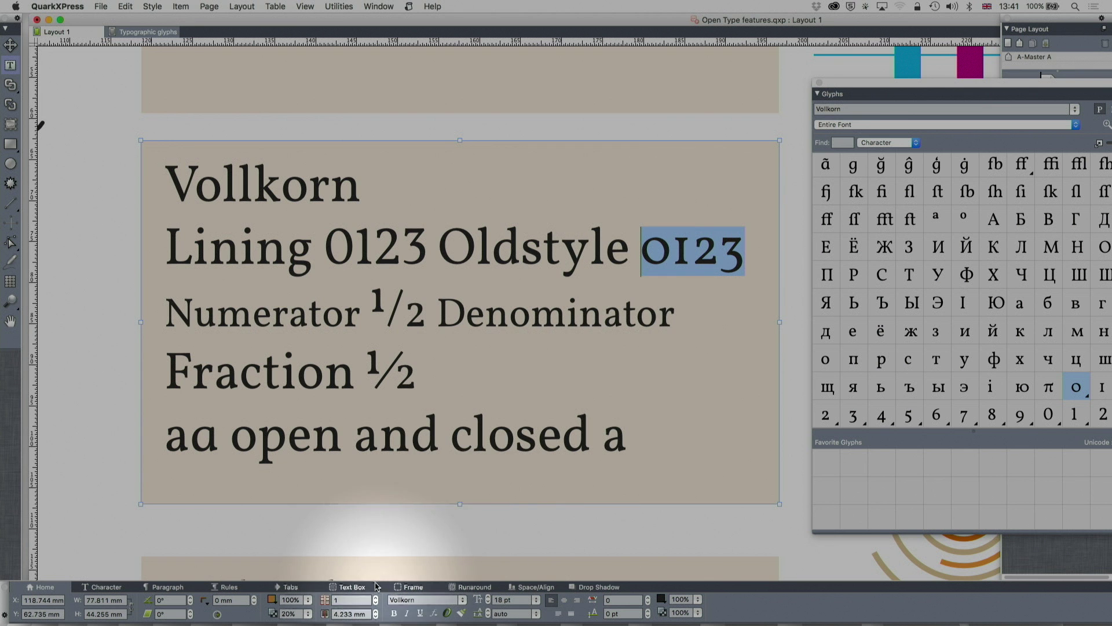
{"action": "left_click", "coordinate": [446, 614]}
{"action": "mouse_move", "coordinate": [447, 614]}
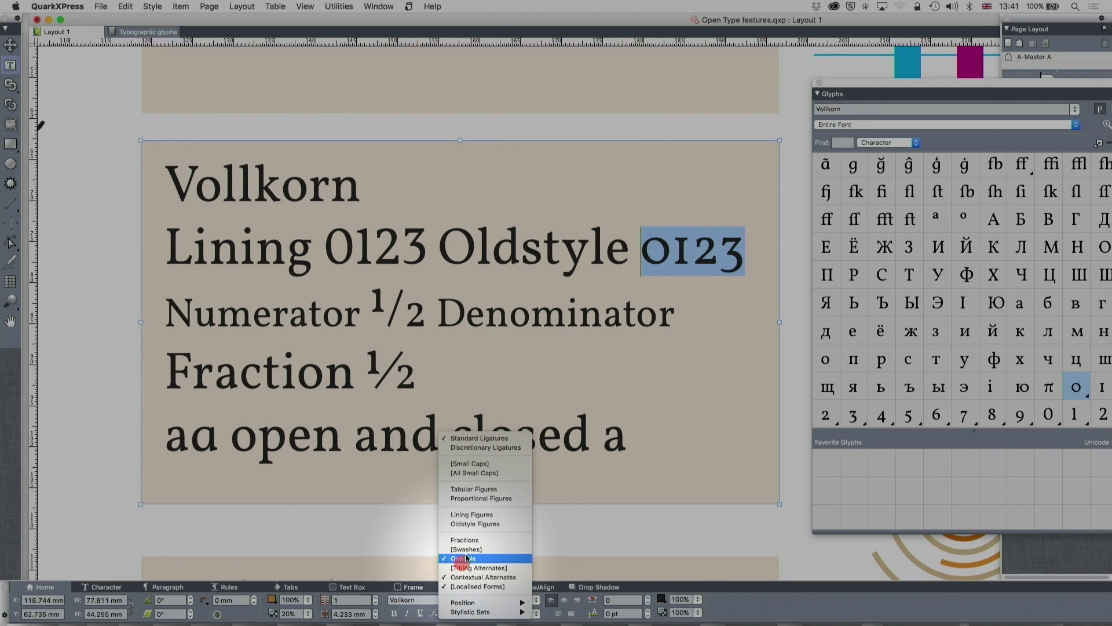
{"action": "left_click", "coordinate": [501, 516]}
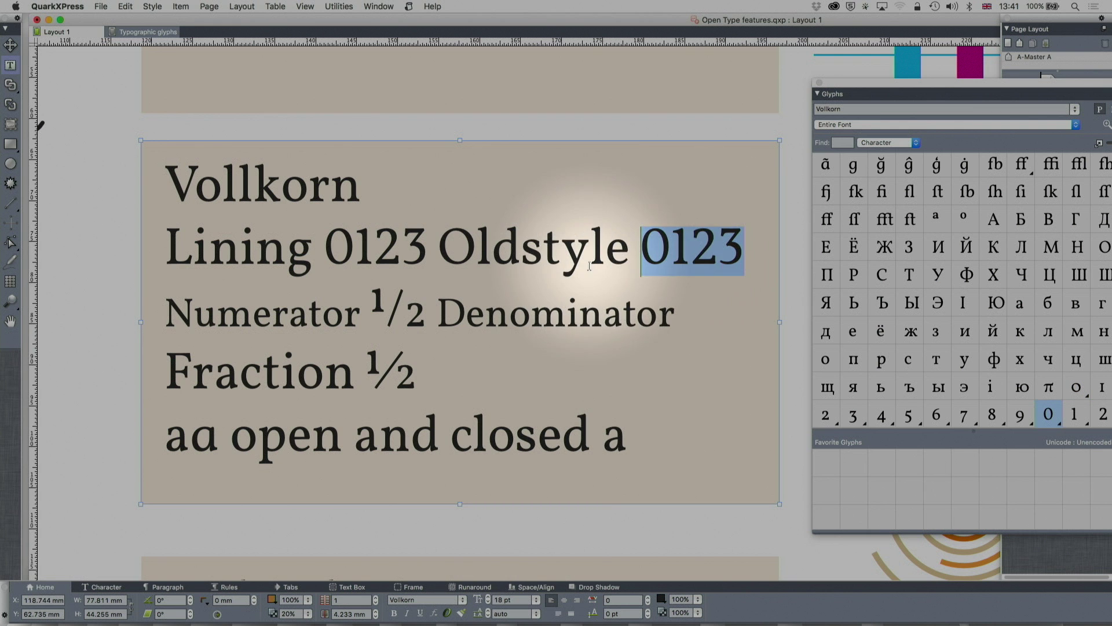
{"action": "left_click", "coordinate": [451, 617]}
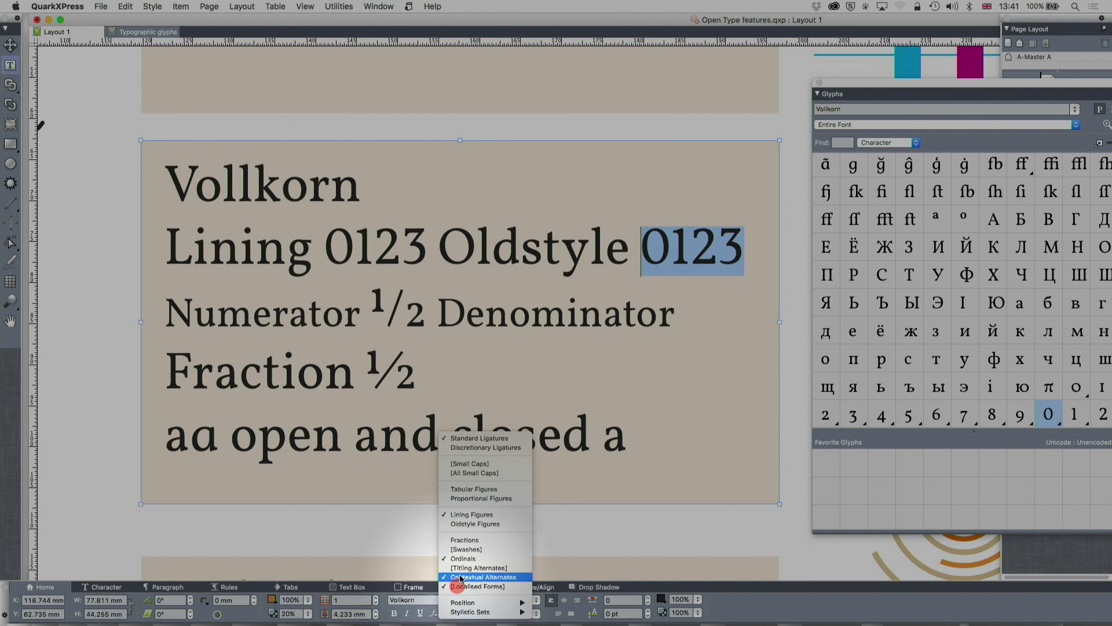
{"action": "left_click", "coordinate": [468, 525]}
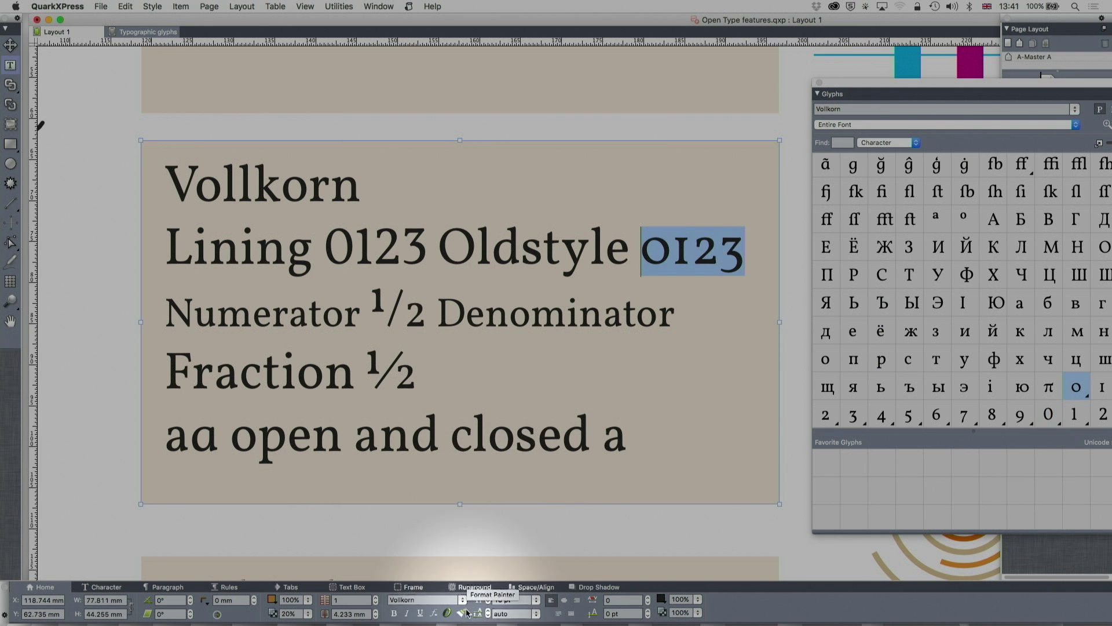
- Examine the Position and Stylistic Sets options that OpenType offers for the selected oldstyle figures
{"action": "left_click", "coordinate": [447, 615]}
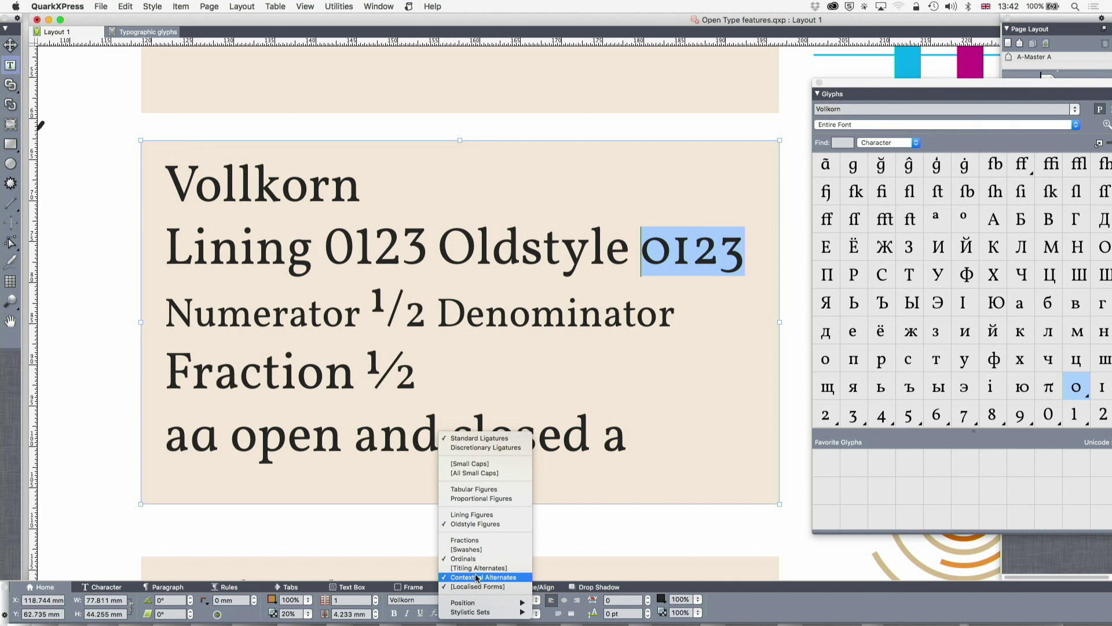
{"action": "mouse_move", "coordinate": [476, 602]}
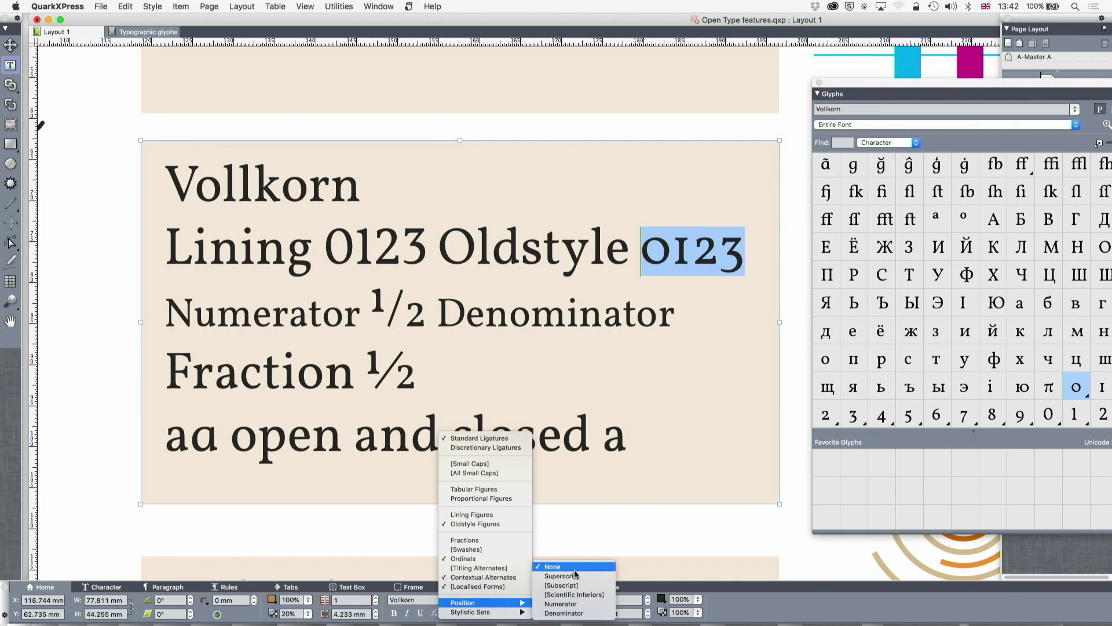
{"action": "mouse_move", "coordinate": [507, 612]}
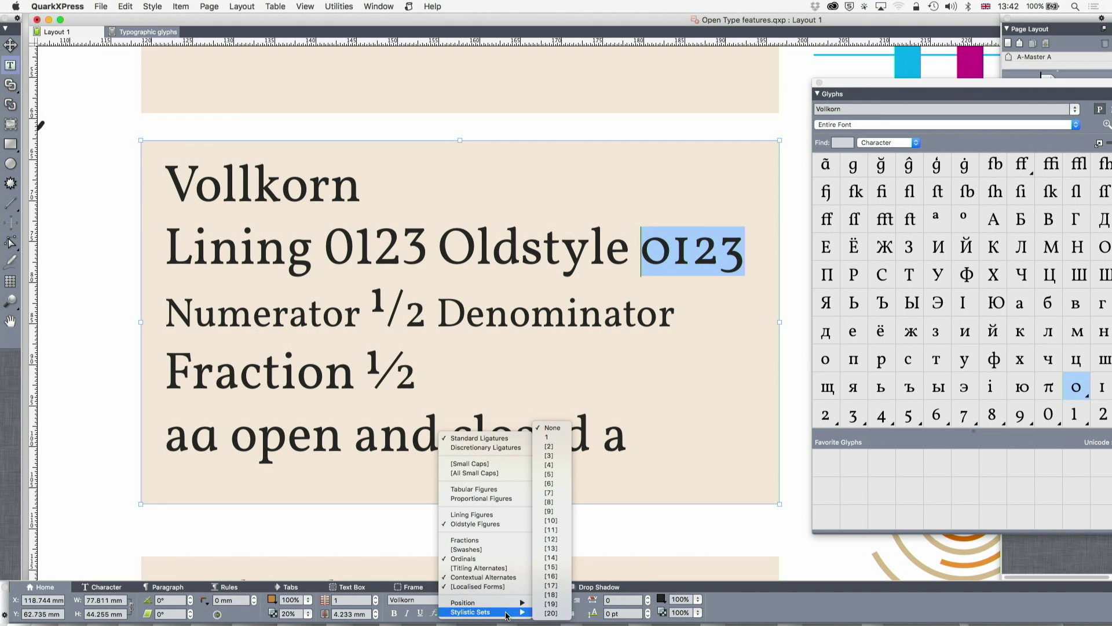
{"action": "left_click", "coordinate": [607, 337]}
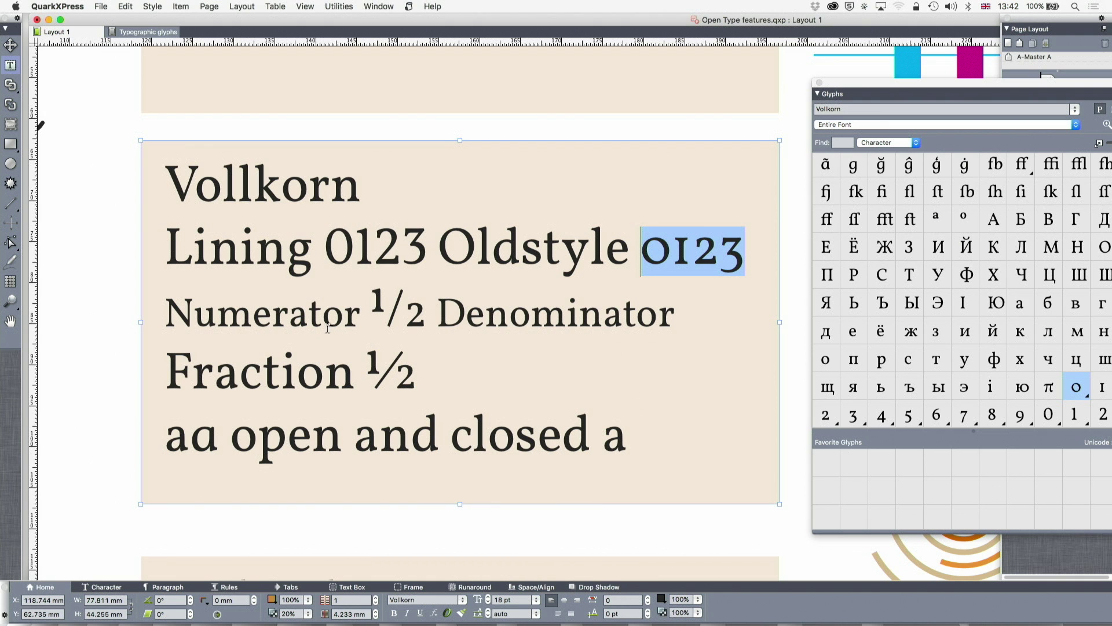
- Turn off the Numerator position on the 1 in the "Numerator" line of the Vollkorn sample, and reapply it
{"action": "left_click_drag", "start_coordinate": [351, 315], "coordinate": [195, 313]}
{"action": "left_click_drag", "start_coordinate": [389, 313], "coordinate": [378, 300]}
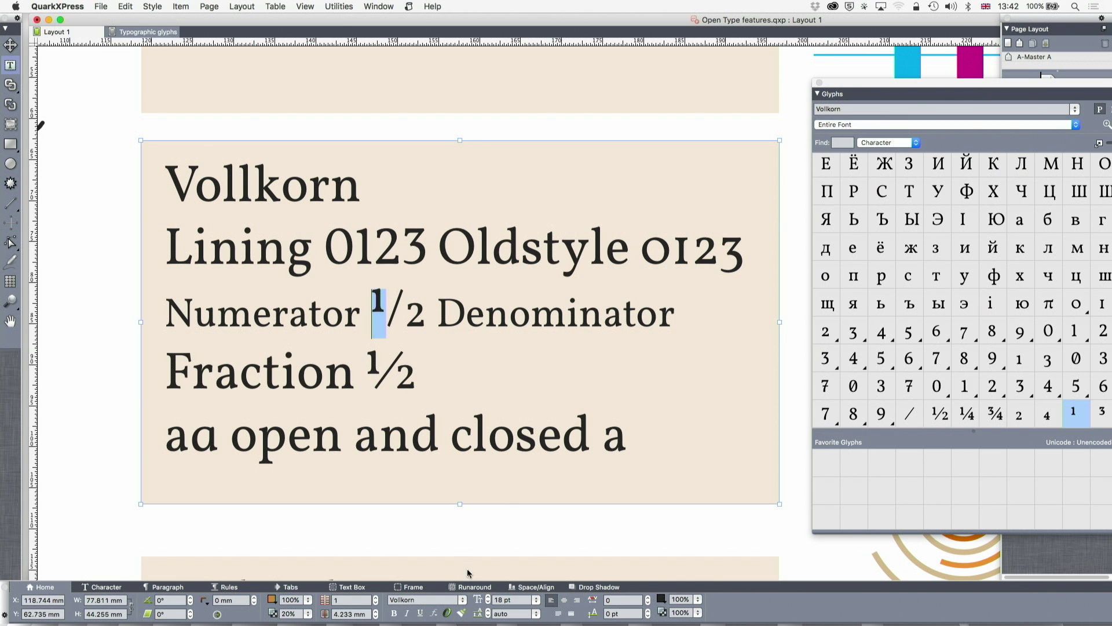
{"action": "left_click", "coordinate": [447, 613]}
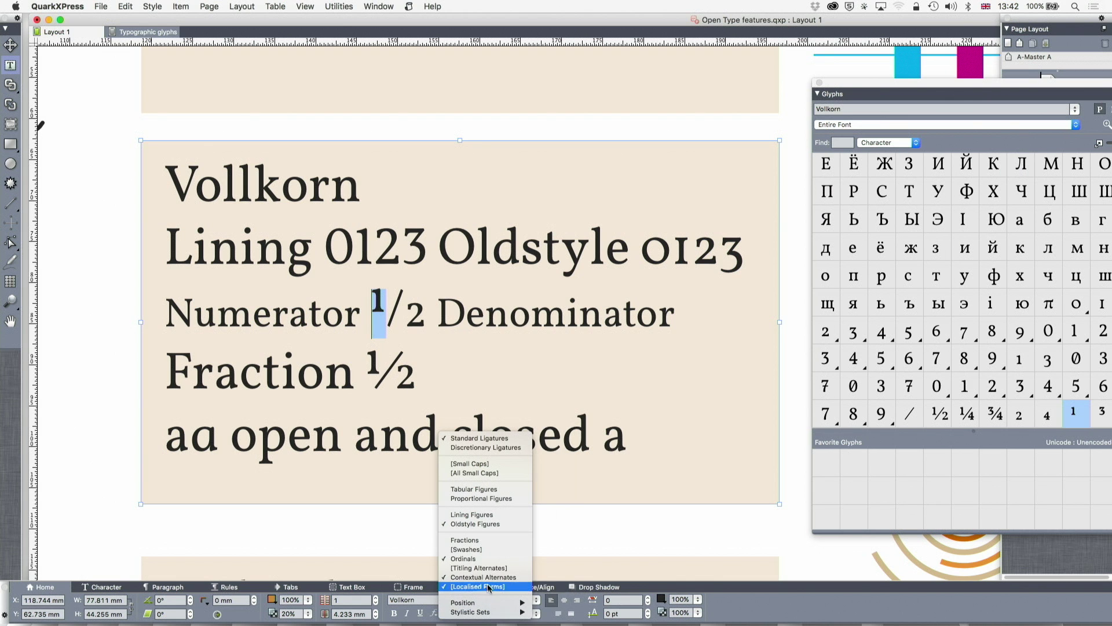
{"action": "mouse_move", "coordinate": [487, 604]}
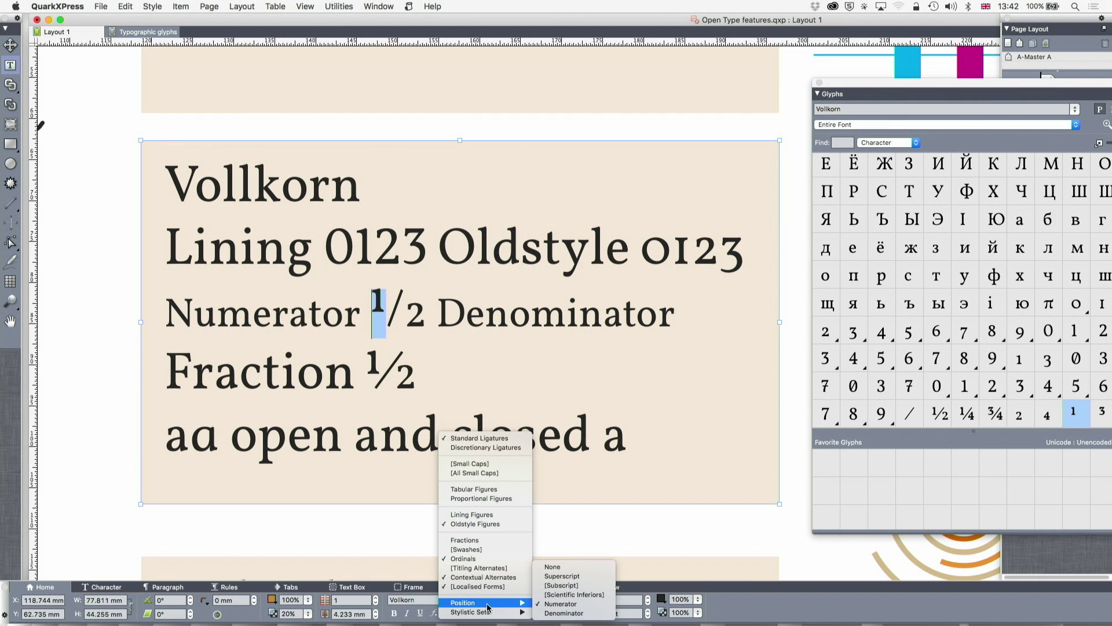
{"action": "left_click", "coordinate": [564, 605]}
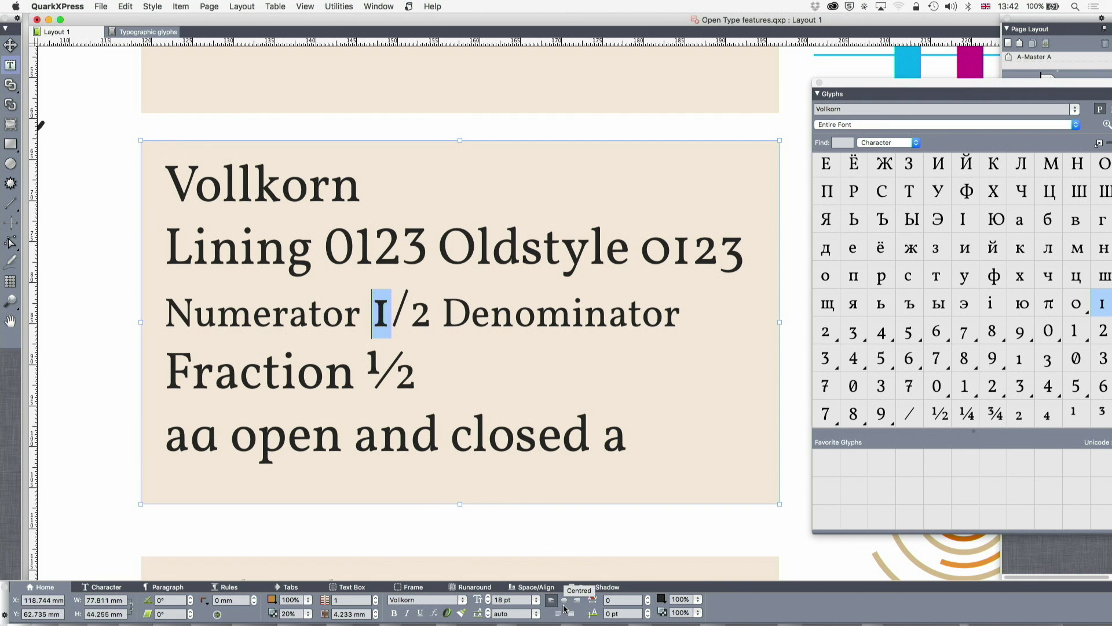
{"action": "left_click", "coordinate": [446, 613]}
{"action": "mouse_move", "coordinate": [464, 610]}
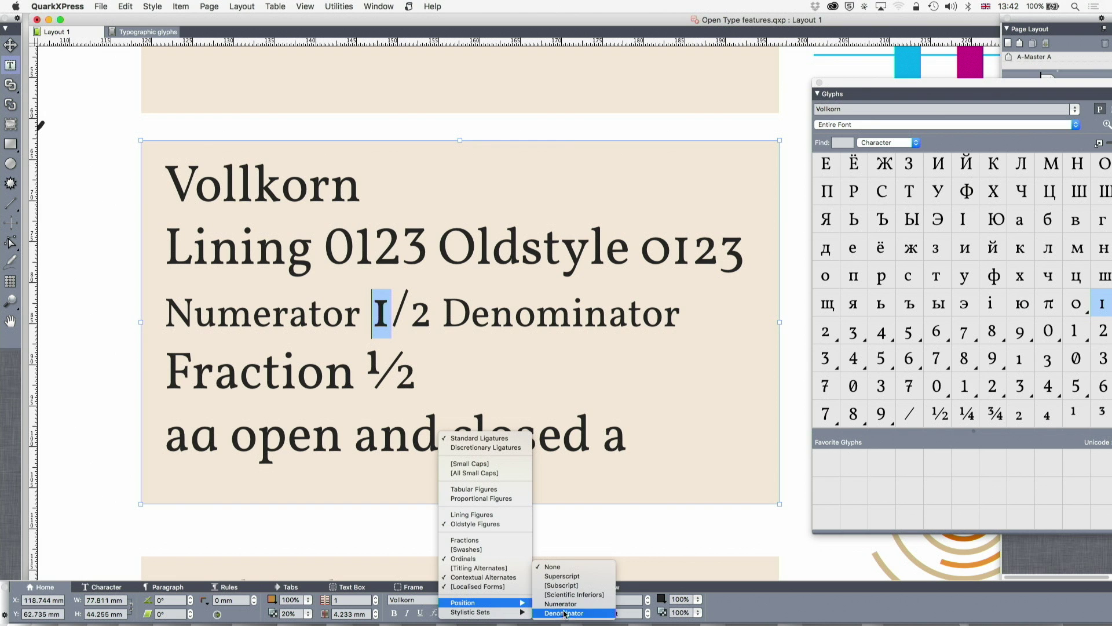
{"action": "left_click", "coordinate": [565, 605]}
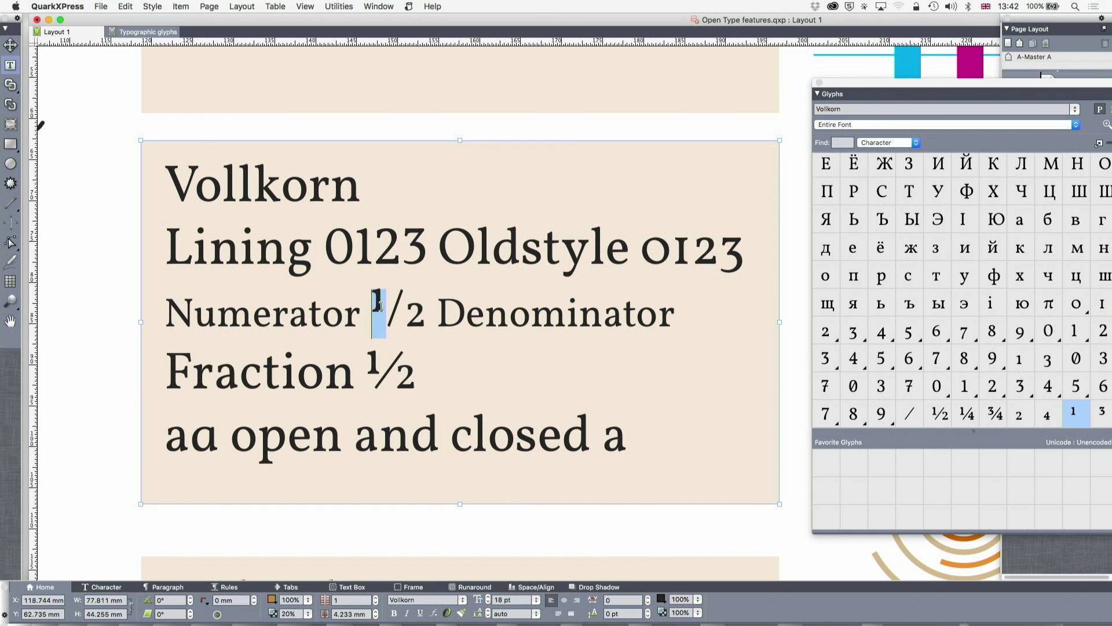
- Try replacing the numerator 1 with a 5 and toggling the Numerator position on it
{"action": "type", "text": "5"}
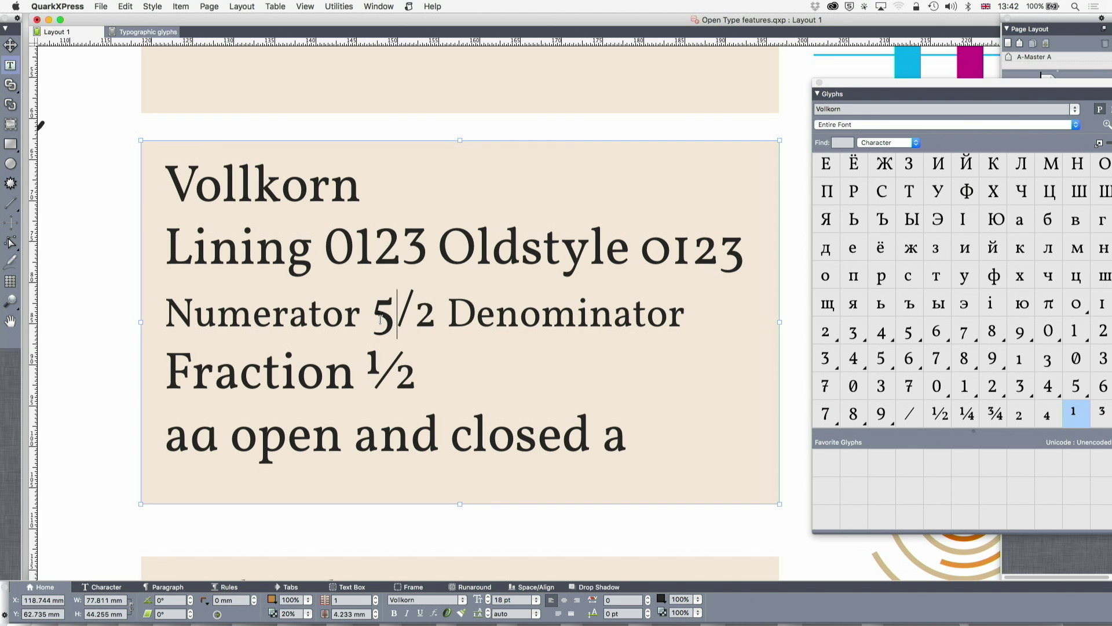
{"action": "double_click", "coordinate": [380, 318]}
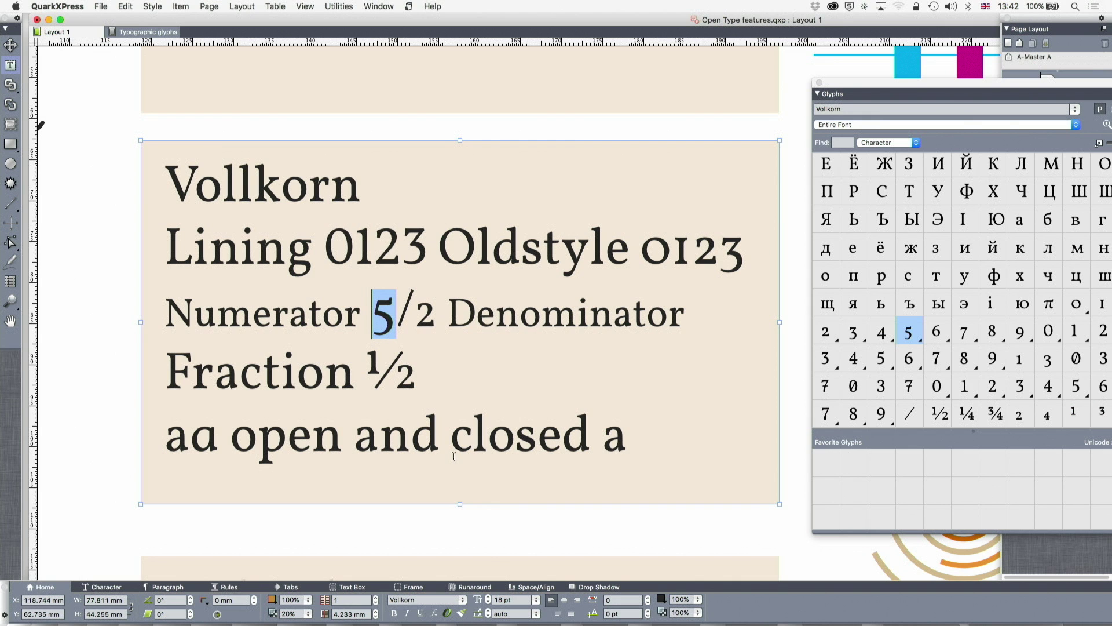
{"action": "left_click", "coordinate": [448, 613]}
{"action": "mouse_move", "coordinate": [478, 606]}
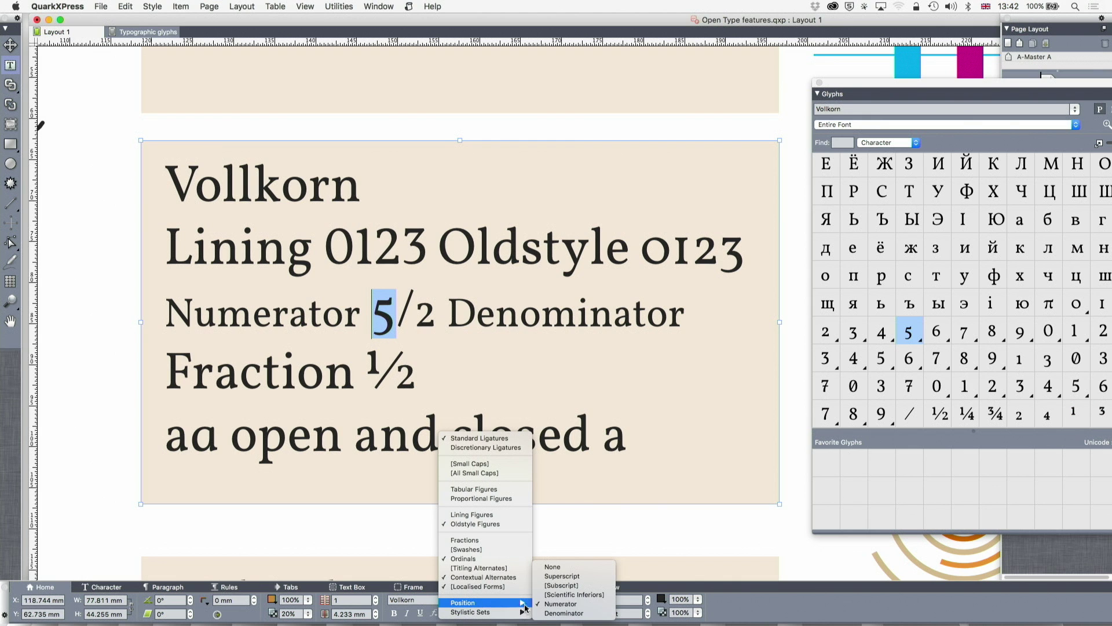
{"action": "left_click", "coordinate": [552, 604]}
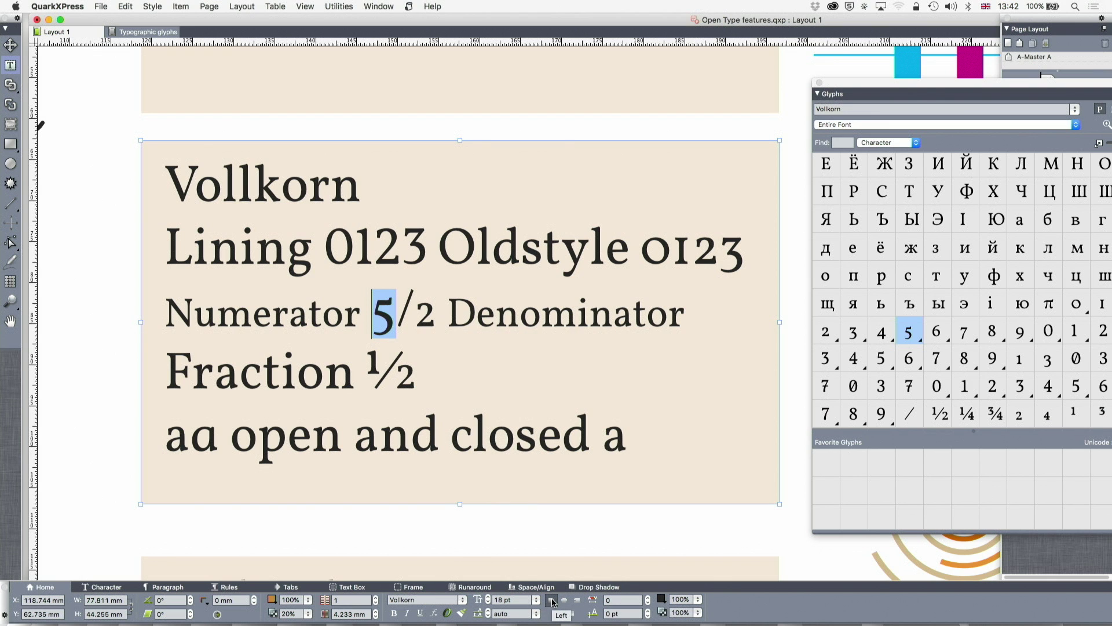
- Replace the 5 in the "Numerator" line with 1 and apply the Numerator position to it
{"action": "type", "text": "1"}
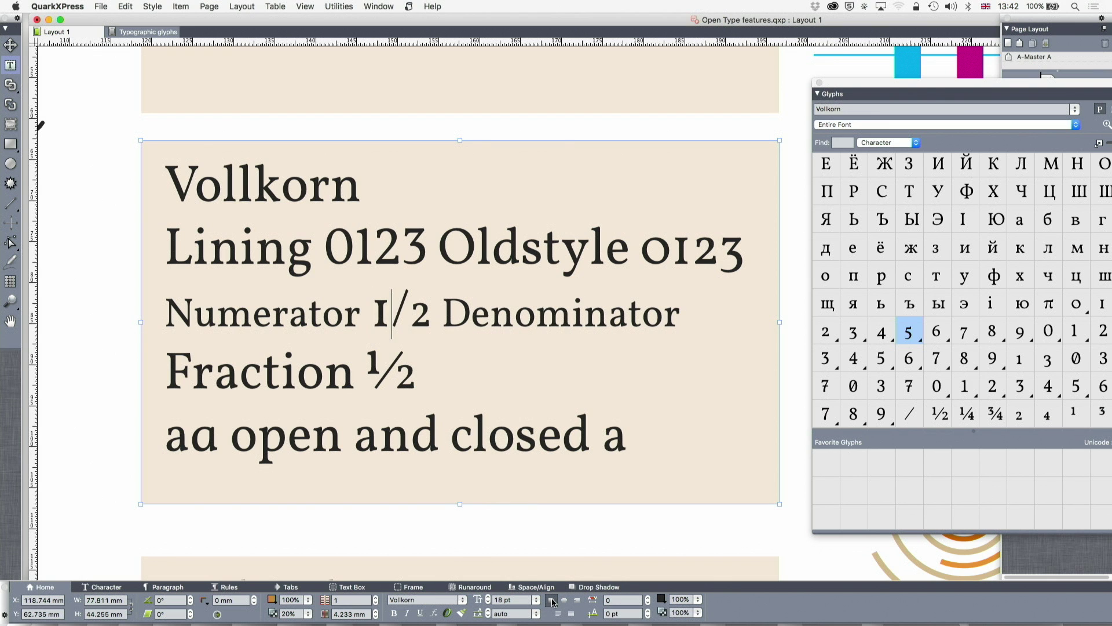
{"action": "key", "text": "shift+Left"}
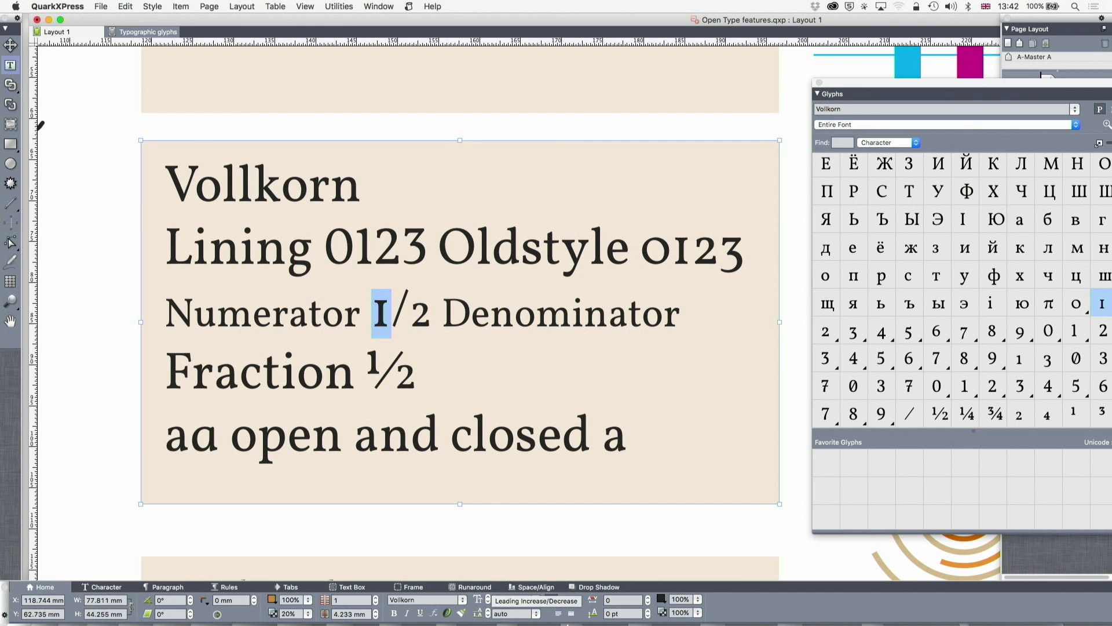
{"action": "left_click", "coordinate": [446, 613]}
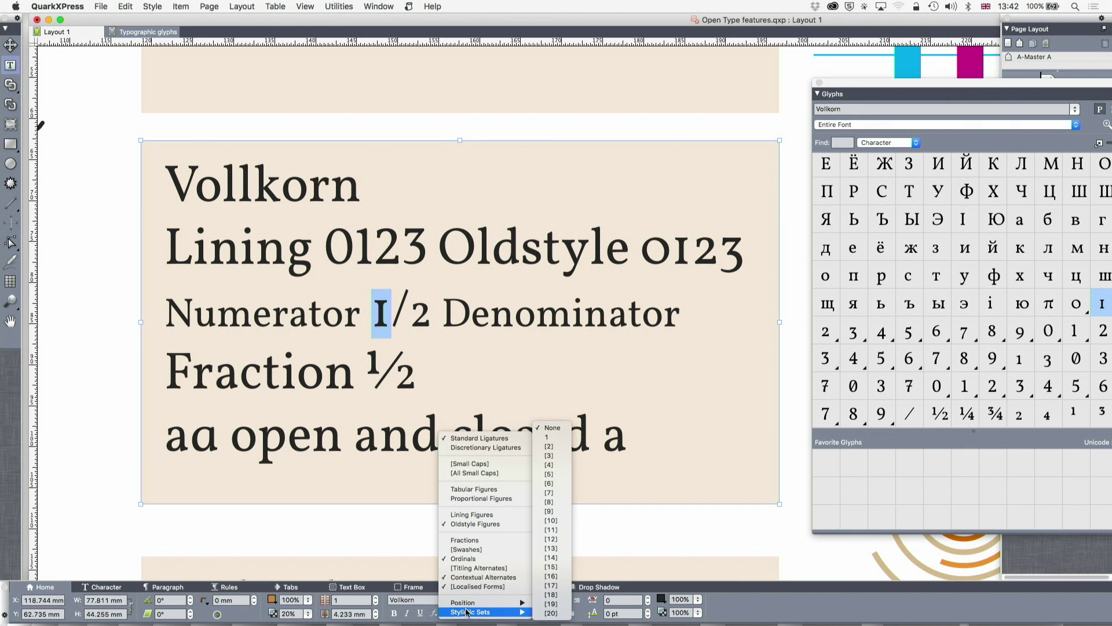
{"action": "mouse_move", "coordinate": [481, 603]}
{"action": "left_click", "coordinate": [573, 613]}
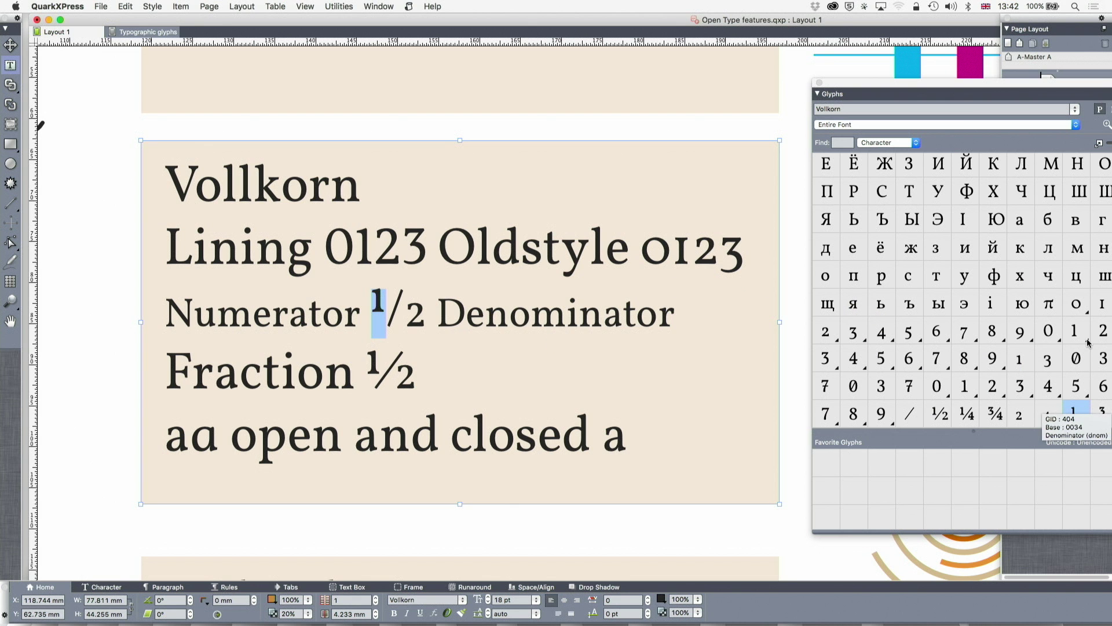
- Bring the Glyphs palette fully into view and try replacing the selected numerator 1 with an unencoded 5 glyph
{"action": "left_click_drag", "start_coordinate": [1040, 82], "coordinate": [956, 40]}
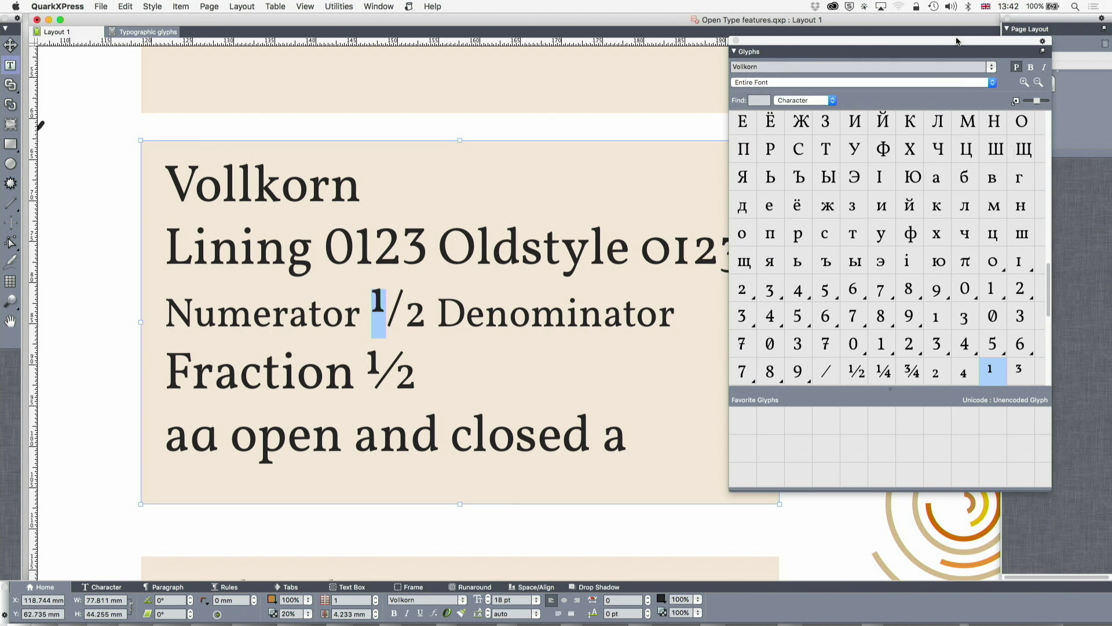
{"action": "double_click", "coordinate": [1002, 354]}
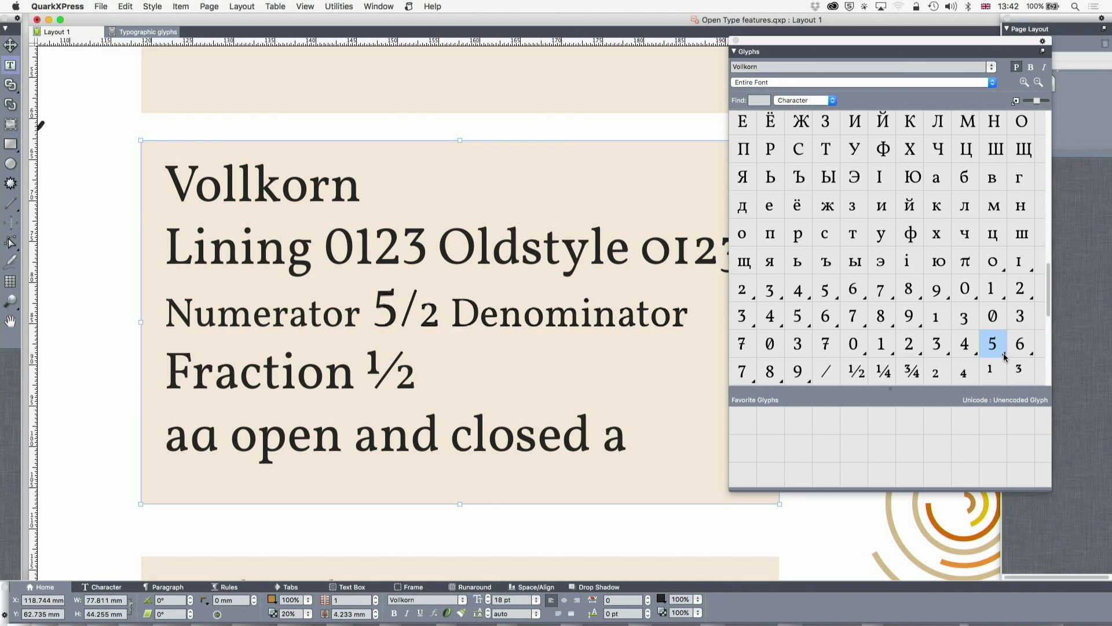
{"action": "double_click", "coordinate": [990, 370]}
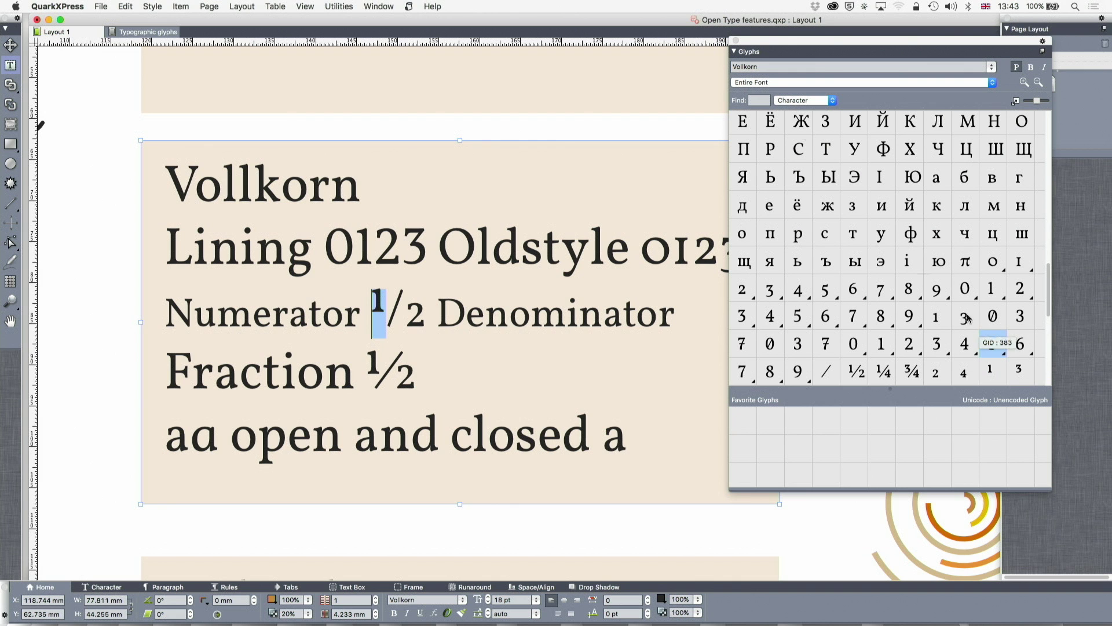
- Limit the Glyphs palette to alternates for the selected numerator 1, and return it to Entire Font
{"action": "left_click", "coordinate": [772, 85]}
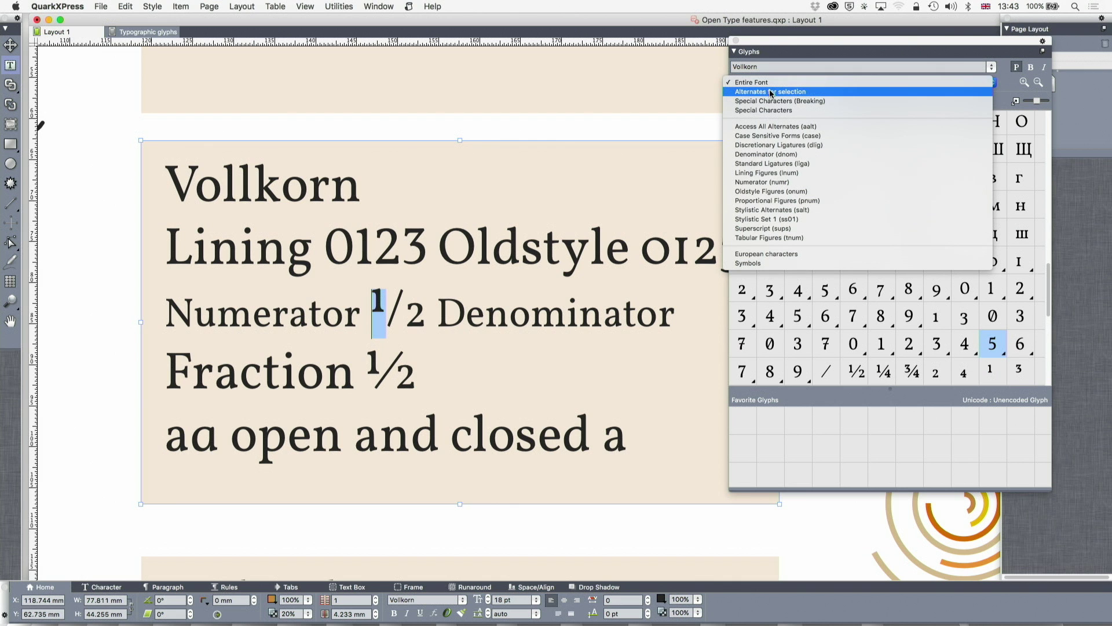
{"action": "left_click", "coordinate": [772, 91]}
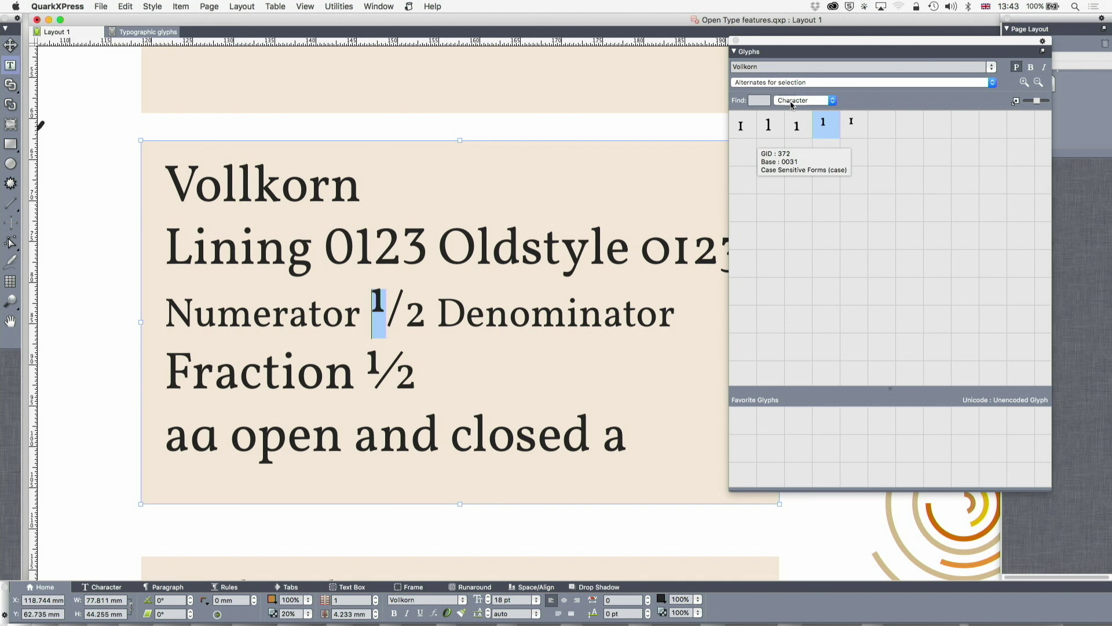
{"action": "left_click", "coordinate": [799, 102]}
{"action": "left_click", "coordinate": [797, 102]}
{"action": "left_click", "coordinate": [789, 82]}
{"action": "left_click", "coordinate": [786, 72]}
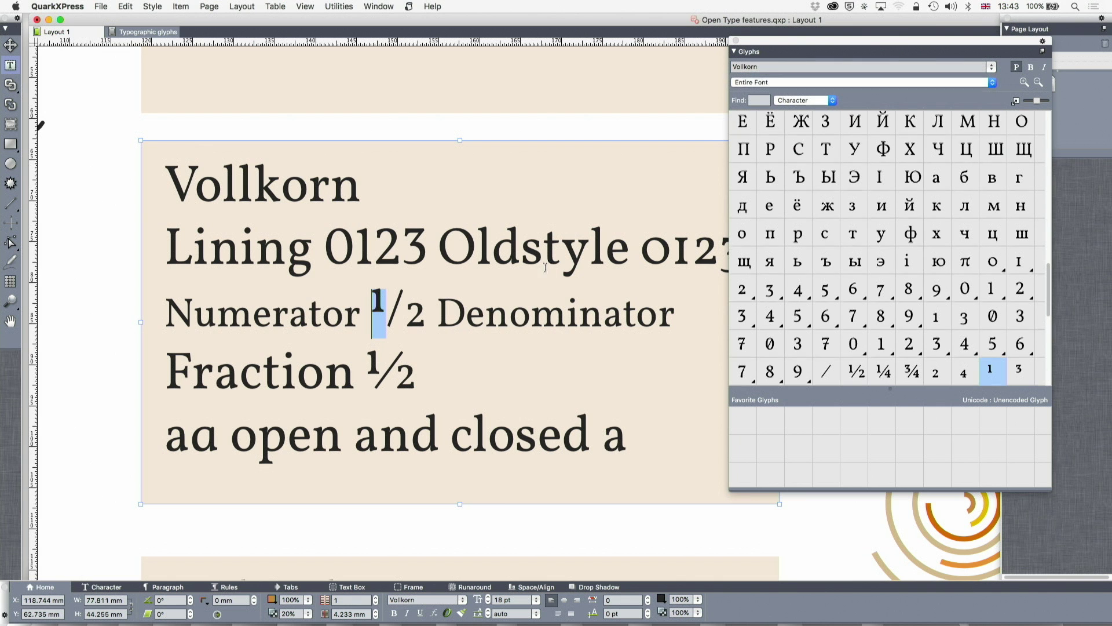
- Set the Glyphs palette to show only Alternates for selection
{"action": "scroll", "coordinate": [994, 338], "scroll_direction": "down", "scroll_amount": 1}
{"action": "left_click", "coordinate": [993, 336]}
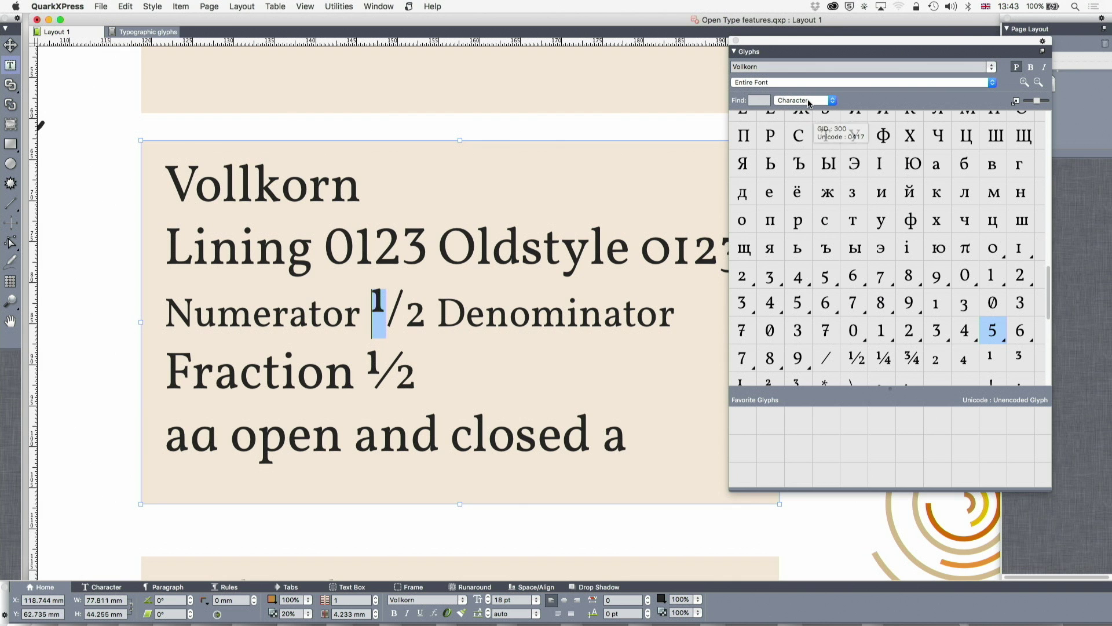
{"action": "left_click", "coordinate": [809, 102]}
{"action": "left_click", "coordinate": [801, 81]}
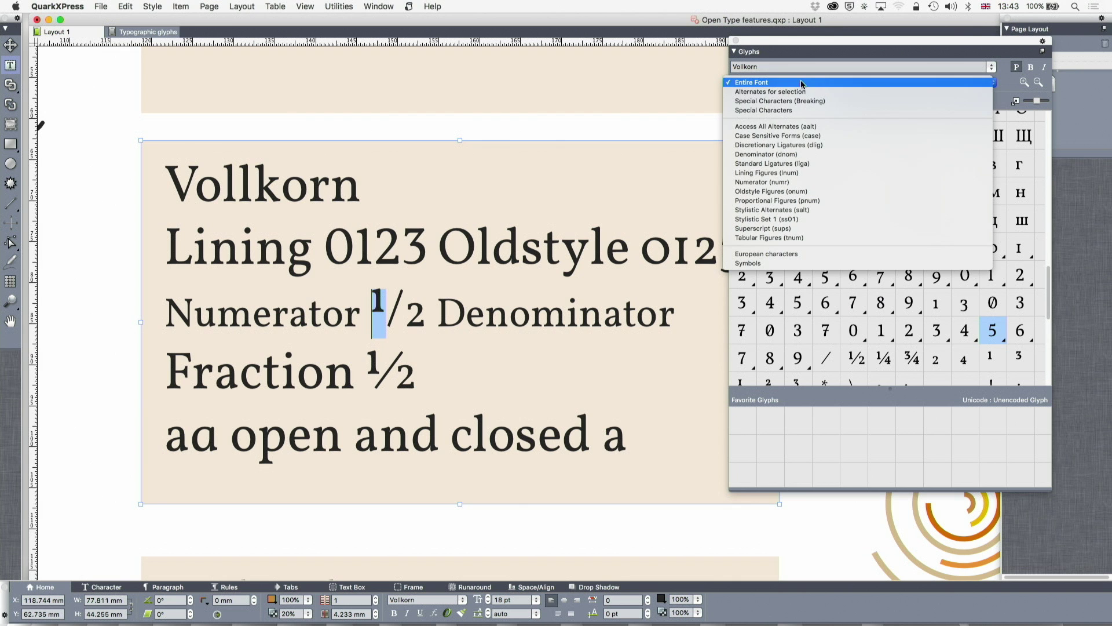
{"action": "left_click", "coordinate": [800, 93]}
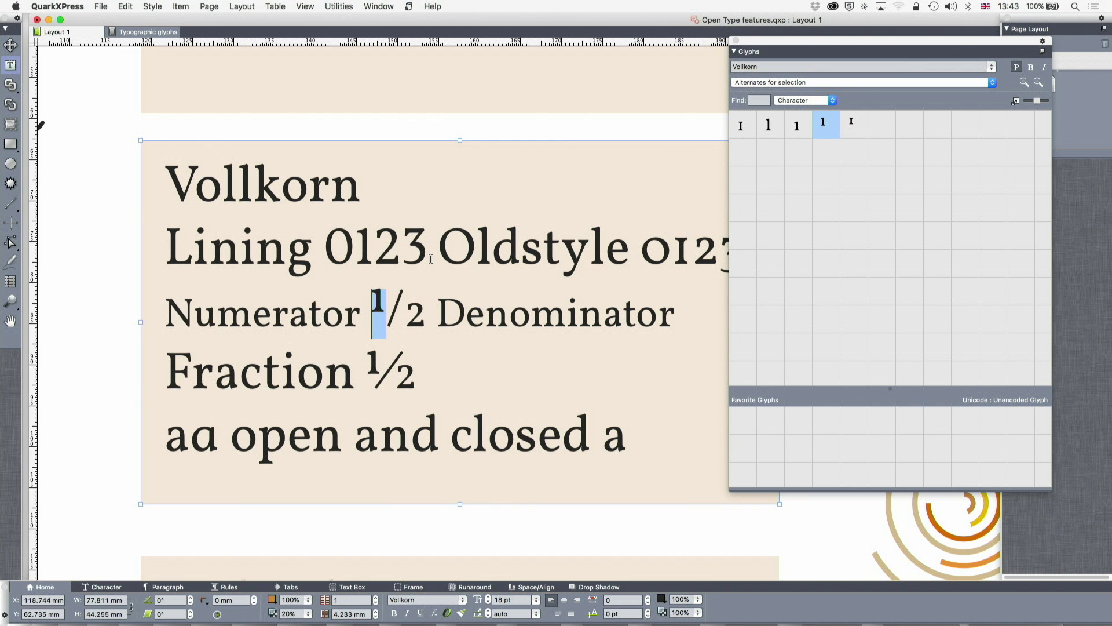
- Check the alternates of the lining 3, and add a 5 after the ½ in the "Fraction" line to check its alternates
{"action": "left_click_drag", "start_coordinate": [415, 248], "coordinate": [429, 248]}
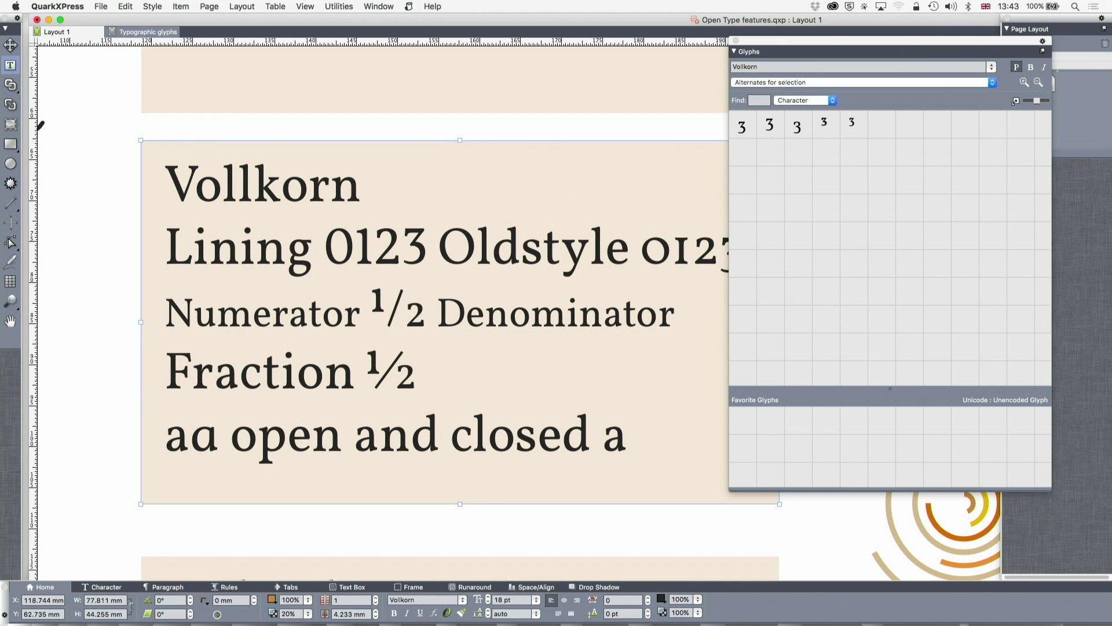
{"action": "key", "text": "shift+Left"}
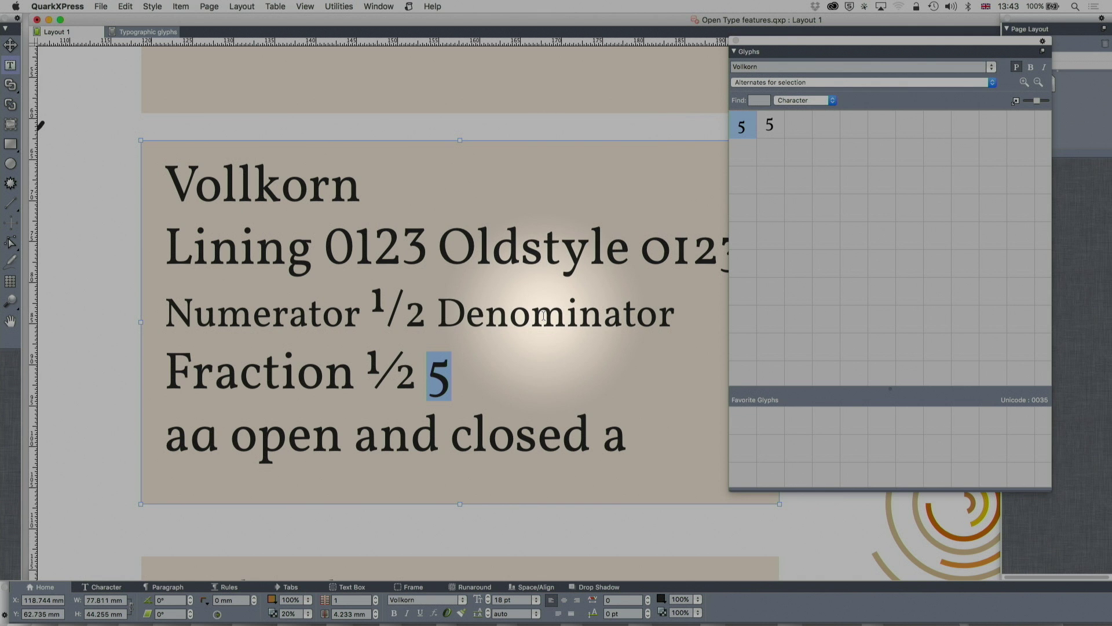
- Compare the glyph alternates of the two leading a's in the "open and closed a" line
{"action": "left_click", "coordinate": [190, 441]}
{"action": "left_click_drag", "start_coordinate": [191, 441], "coordinate": [182, 439]}
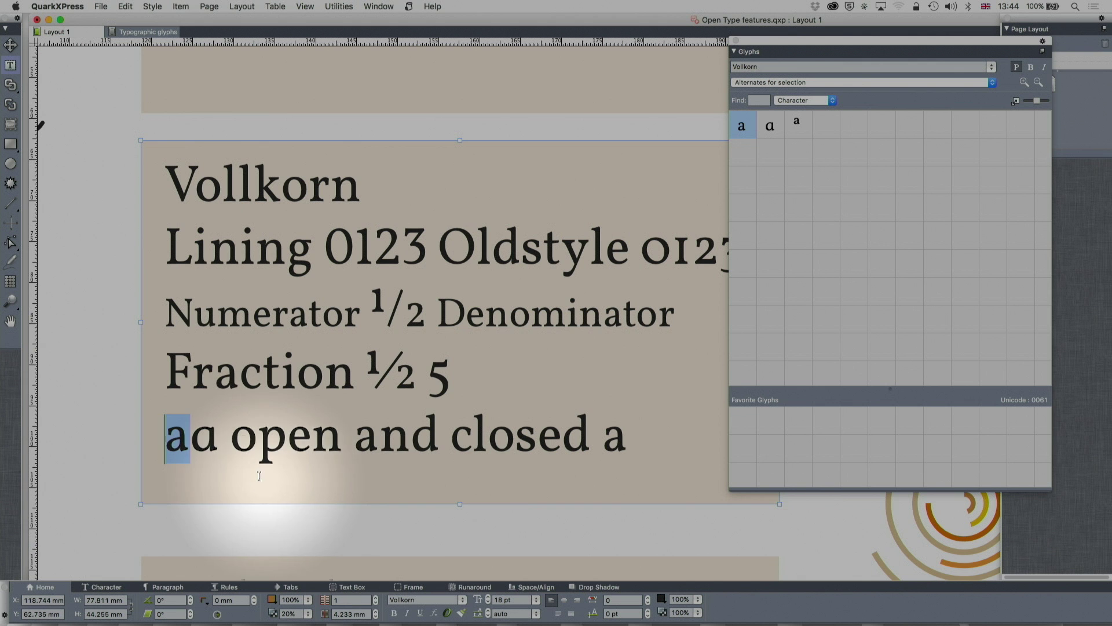
{"action": "left_click_drag", "start_coordinate": [219, 440], "coordinate": [191, 440]}
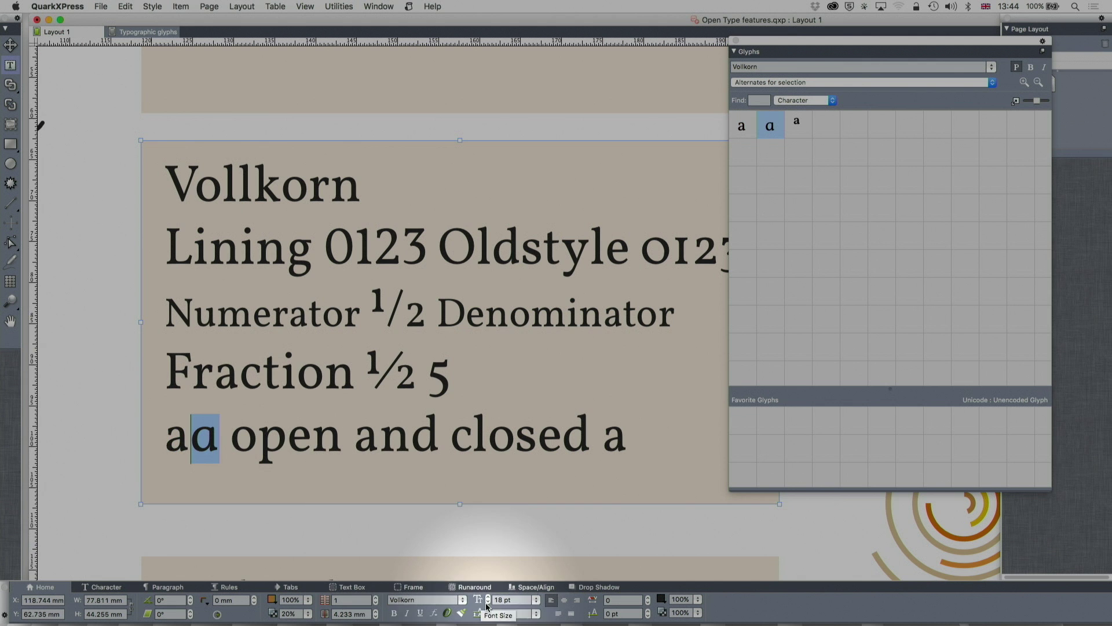
- Switch the second a's OpenType Stylistic Set to None and back to set 1
{"action": "left_click", "coordinate": [447, 613]}
{"action": "mouse_move", "coordinate": [464, 611]}
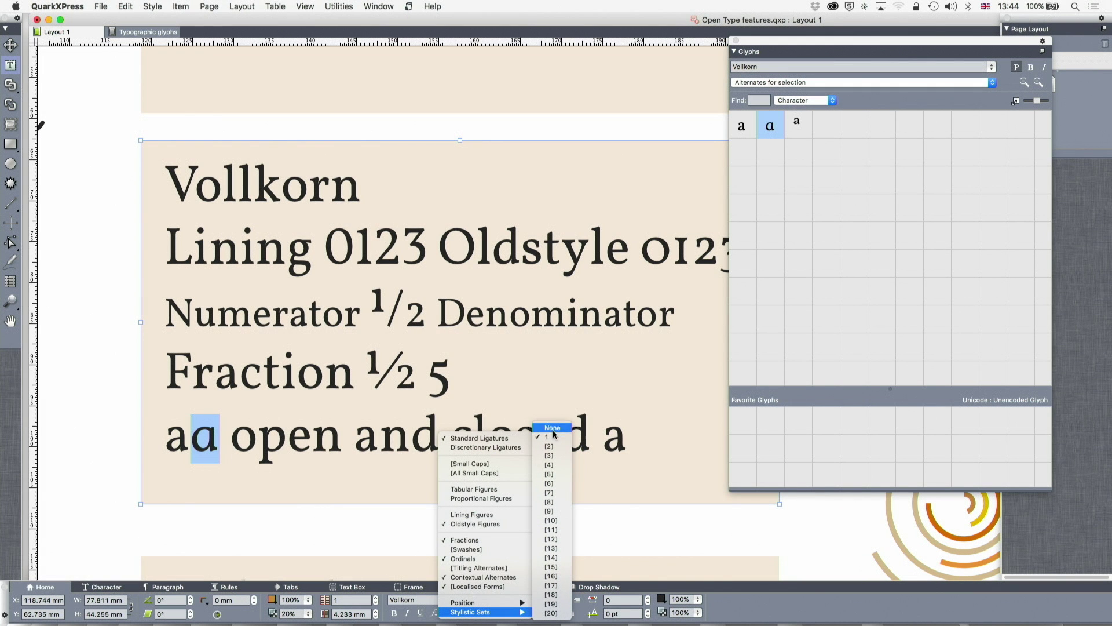
{"action": "left_click", "coordinate": [552, 429]}
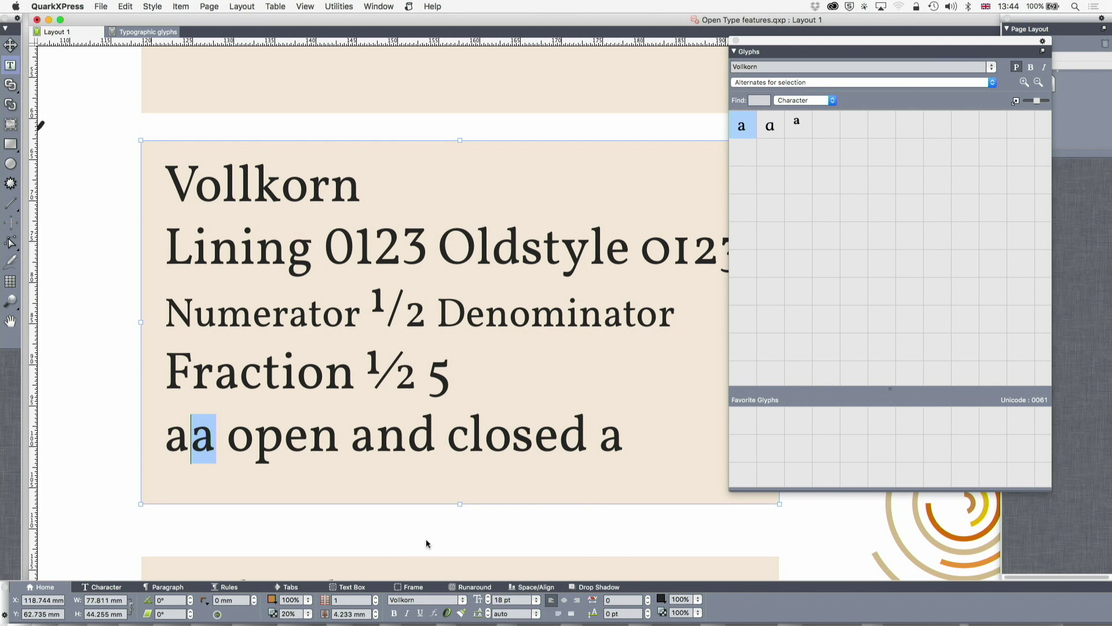
{"action": "left_click", "coordinate": [447, 614]}
{"action": "mouse_move", "coordinate": [502, 614]}
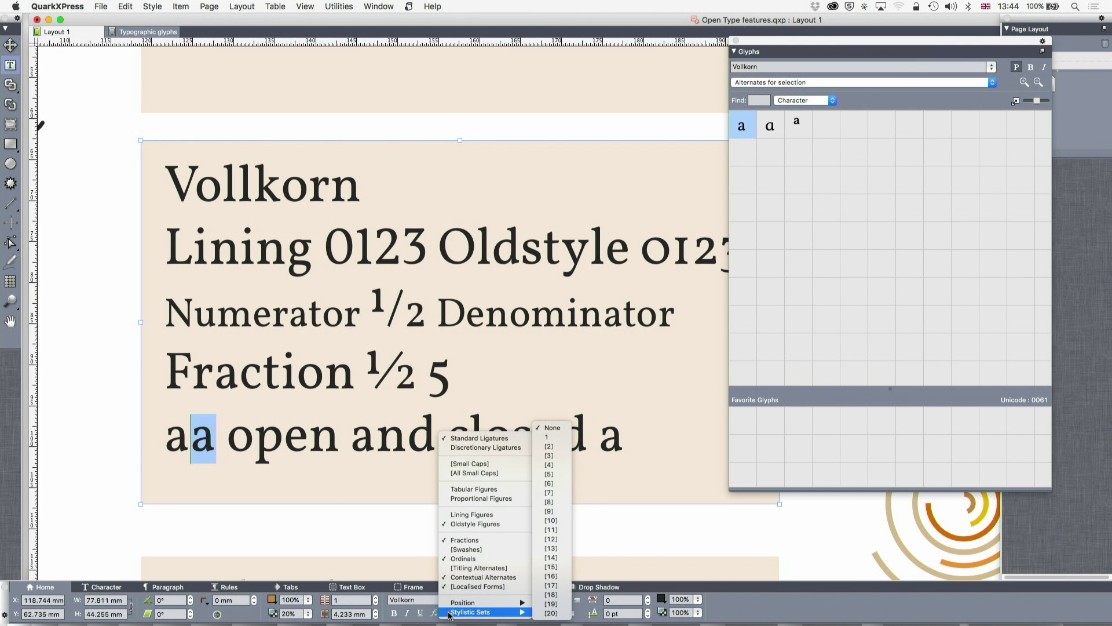
{"action": "left_click", "coordinate": [562, 437]}
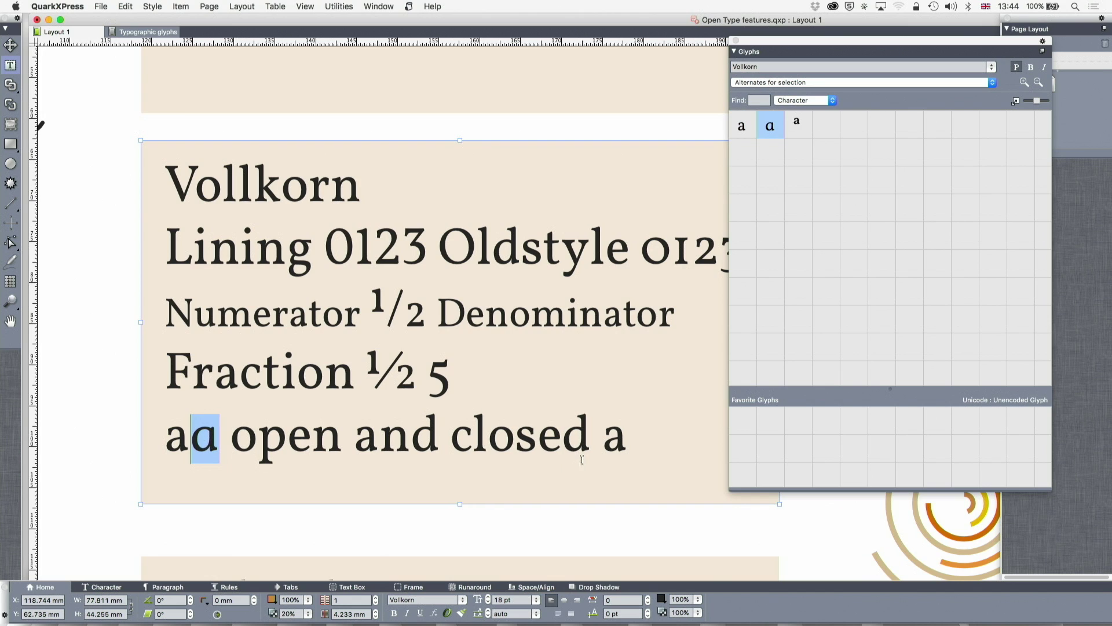
- Look over the Gabriola sample, return to the Vollkorn sample and deselect its text box
{"action": "left_click", "coordinate": [582, 460]}
{"action": "scroll", "coordinate": [582, 463], "scroll_direction": "down", "scroll_amount": 10}
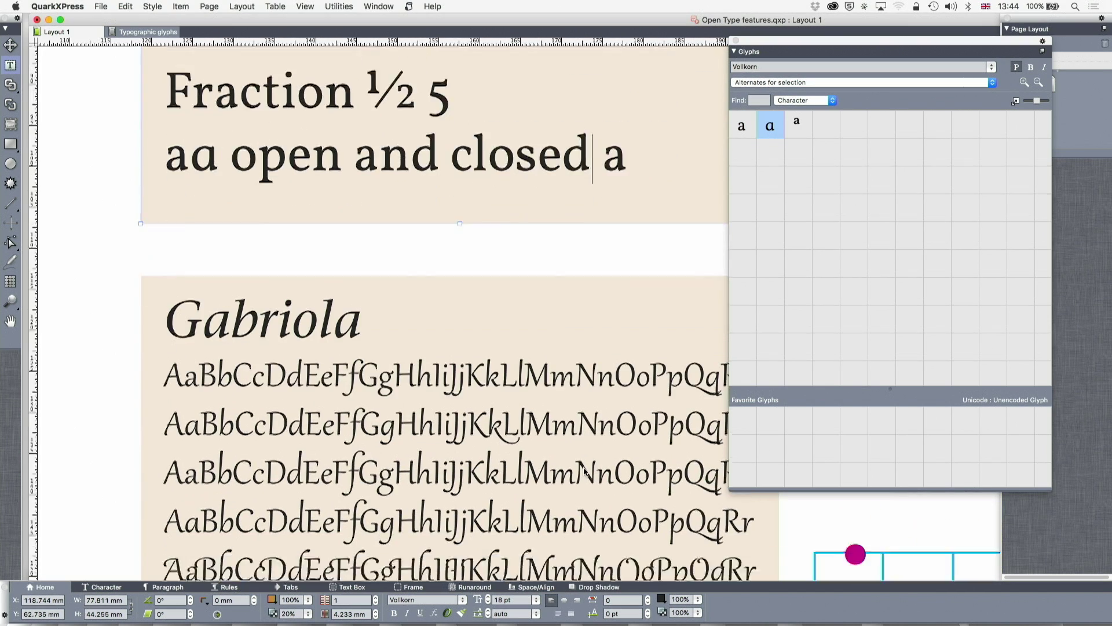
{"action": "scroll", "coordinate": [584, 470], "scroll_direction": "down", "scroll_amount": 5}
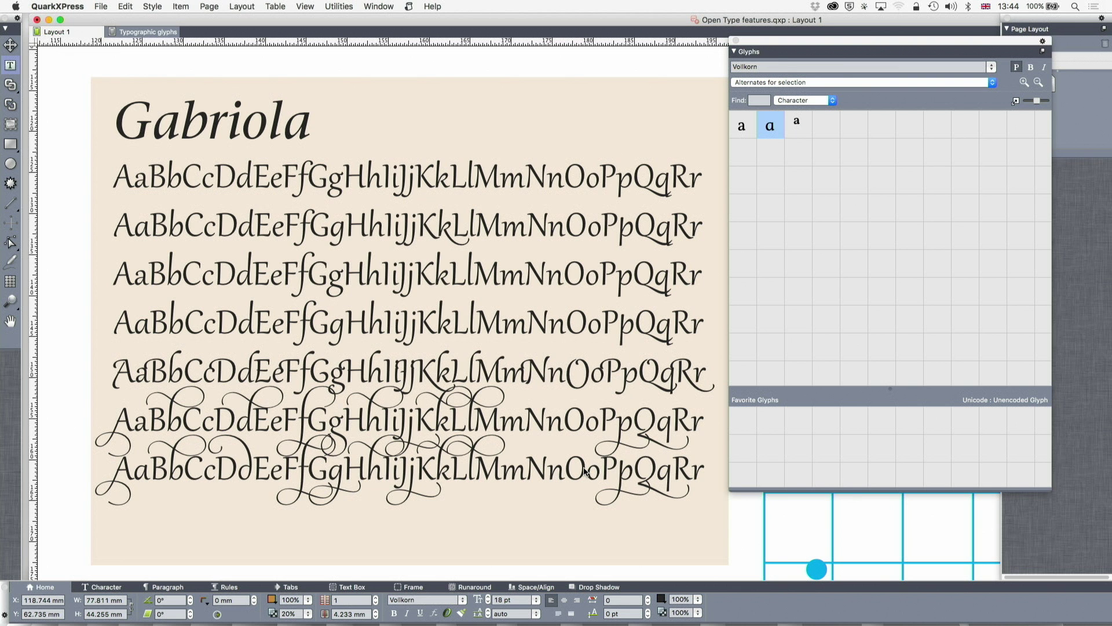
{"action": "scroll", "coordinate": [584, 471], "scroll_direction": "up", "scroll_amount": 10}
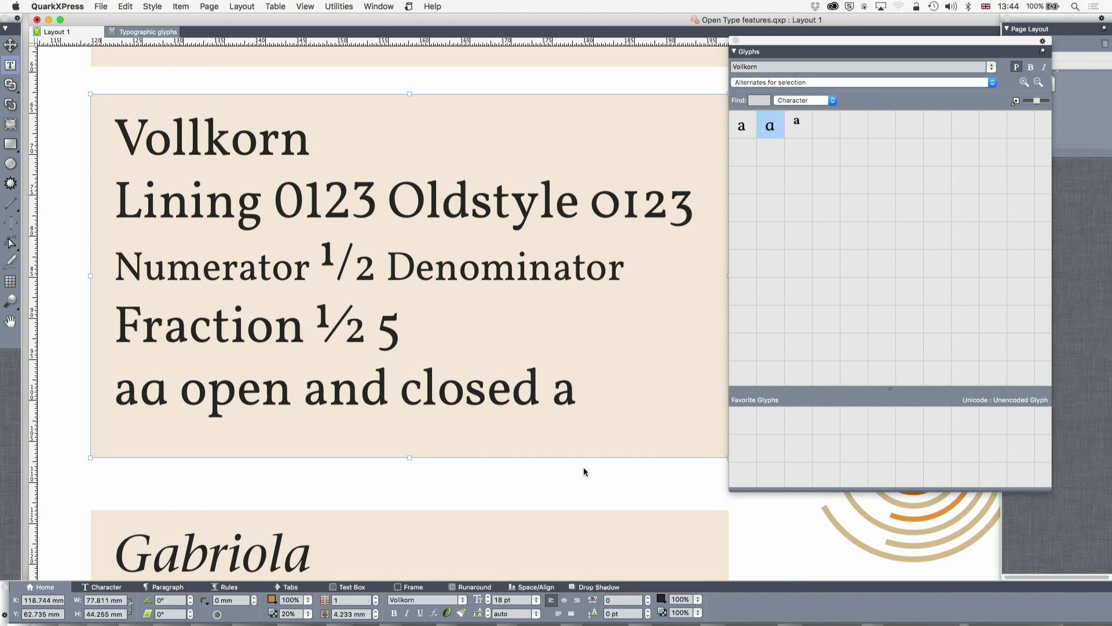
{"action": "right_click", "coordinate": [584, 470]}
{"action": "left_click", "coordinate": [554, 471]}
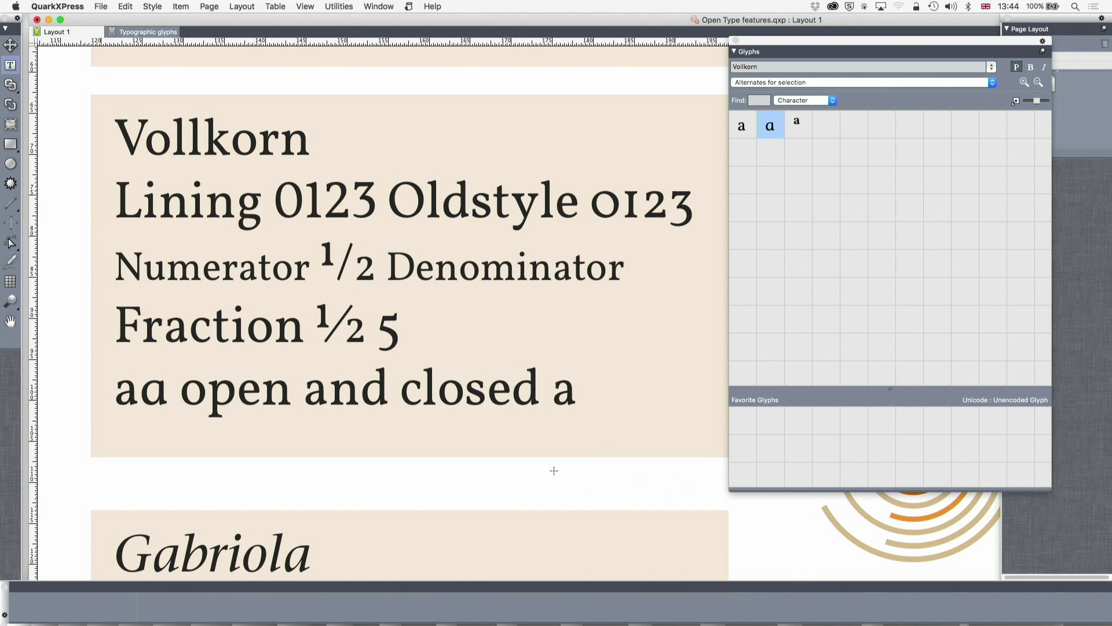
- Check which OpenType Stylistic Set is applied to the second alphabet line of the Gabriola sample
{"action": "scroll", "coordinate": [554, 472], "scroll_direction": "down", "scroll_amount": 7}
{"action": "scroll", "coordinate": [554, 474], "scroll_direction": "down", "scroll_amount": 3}
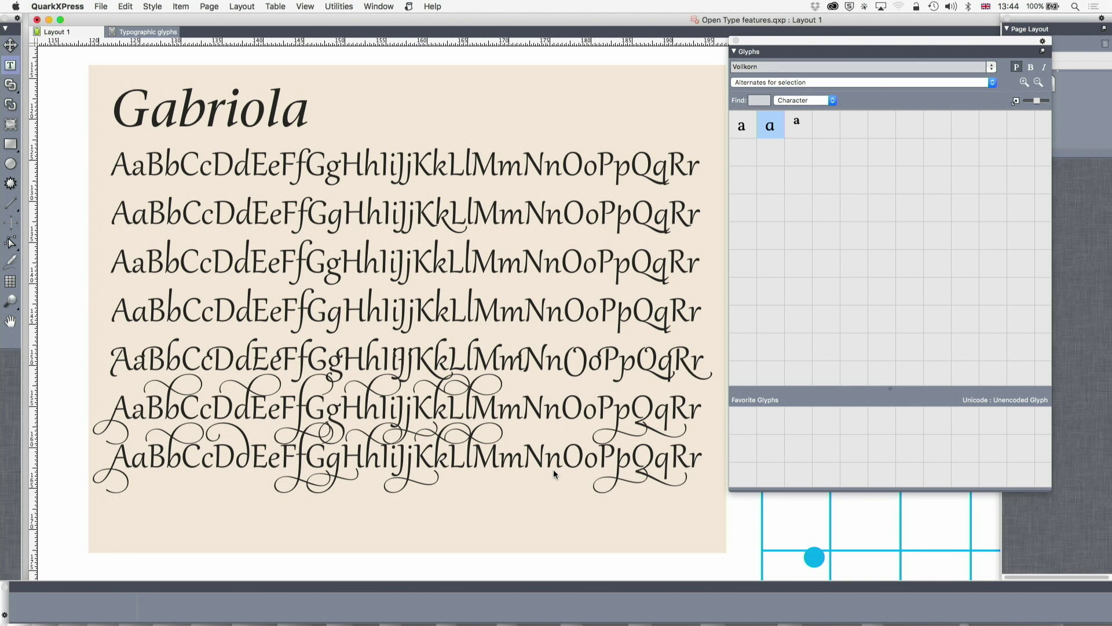
{"action": "left_click", "coordinate": [426, 205]}
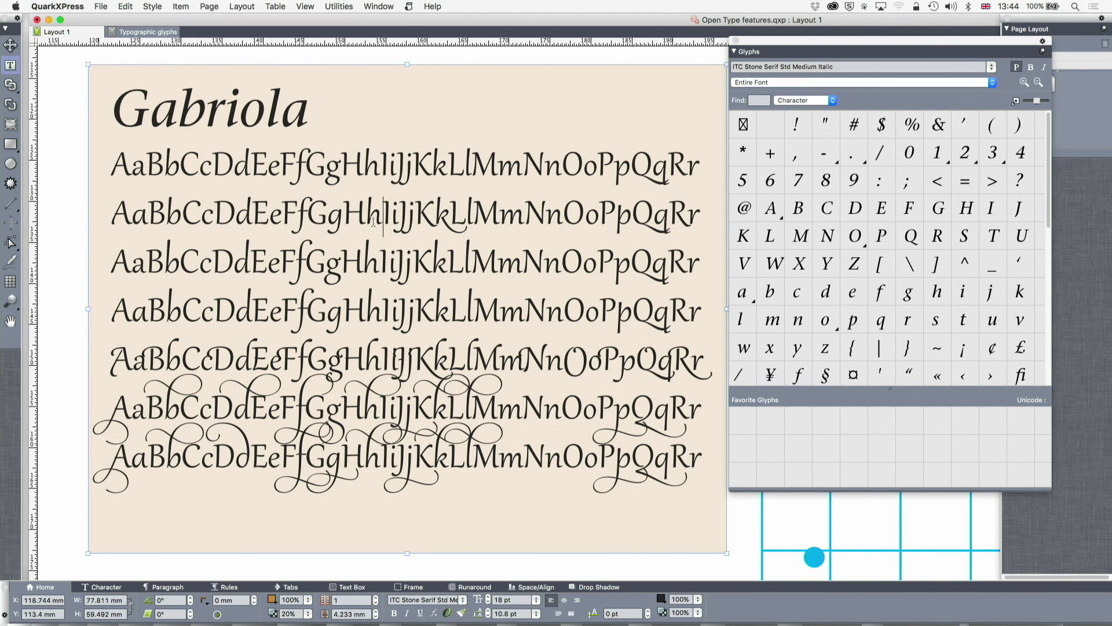
{"action": "left_click_drag", "start_coordinate": [170, 212], "coordinate": [693, 213]}
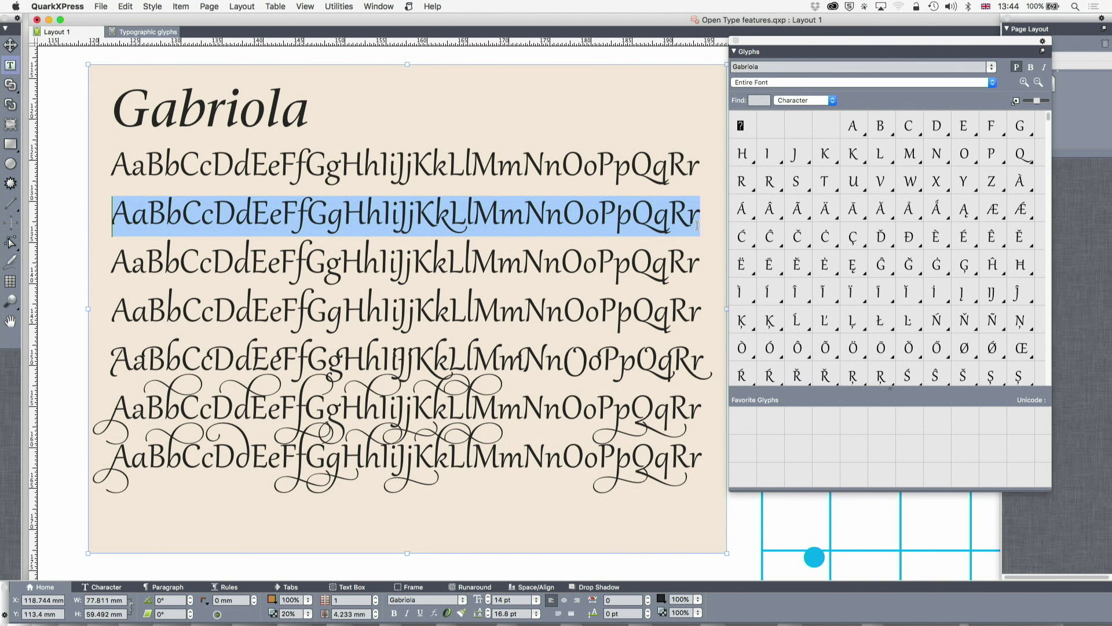
{"action": "left_click", "coordinate": [447, 616]}
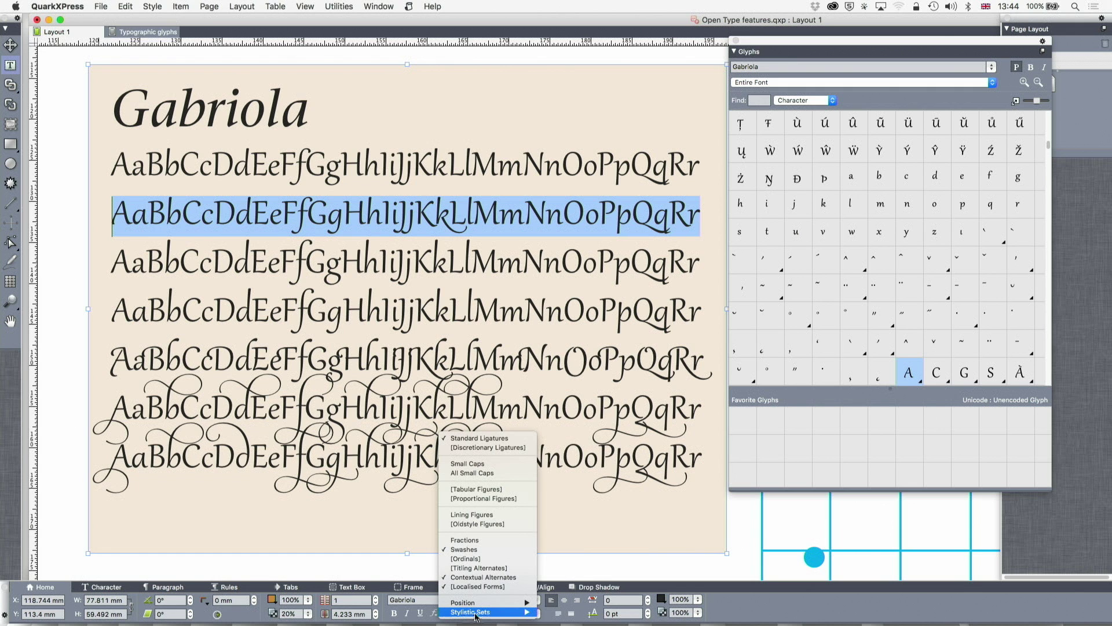
{"action": "mouse_move", "coordinate": [510, 613]}
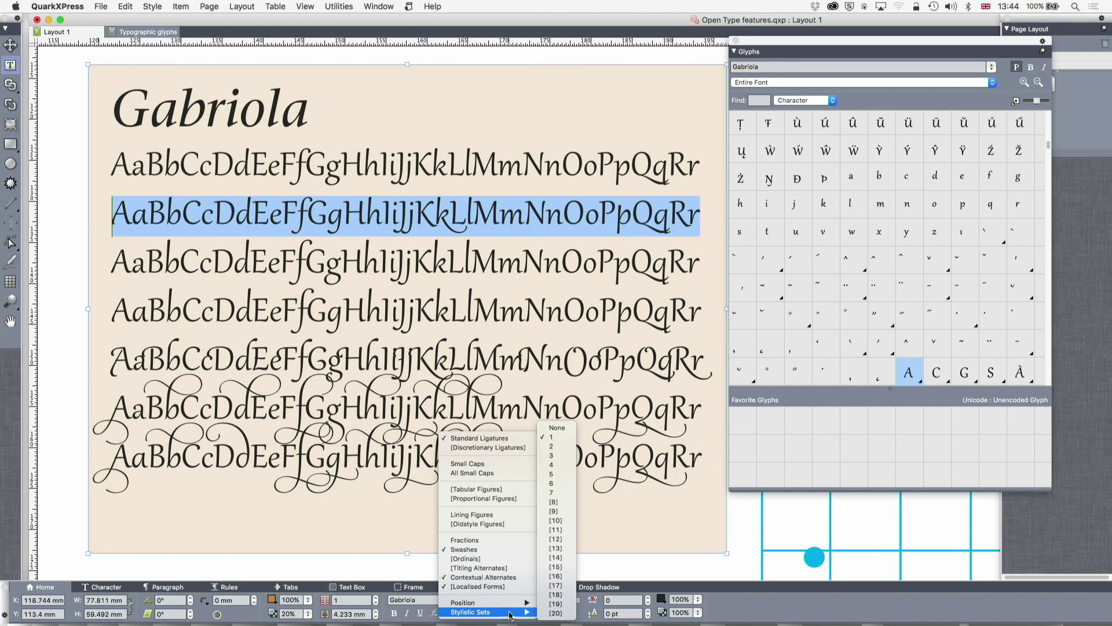
{"action": "left_click", "coordinate": [404, 350]}
- Turn off Stylistic Set 7 for the last alphabet line of the Gabriola sample
{"action": "left_click_drag", "start_coordinate": [119, 263], "coordinate": [654, 265]}
{"action": "left_click_drag", "start_coordinate": [717, 449], "coordinate": [94, 463]}
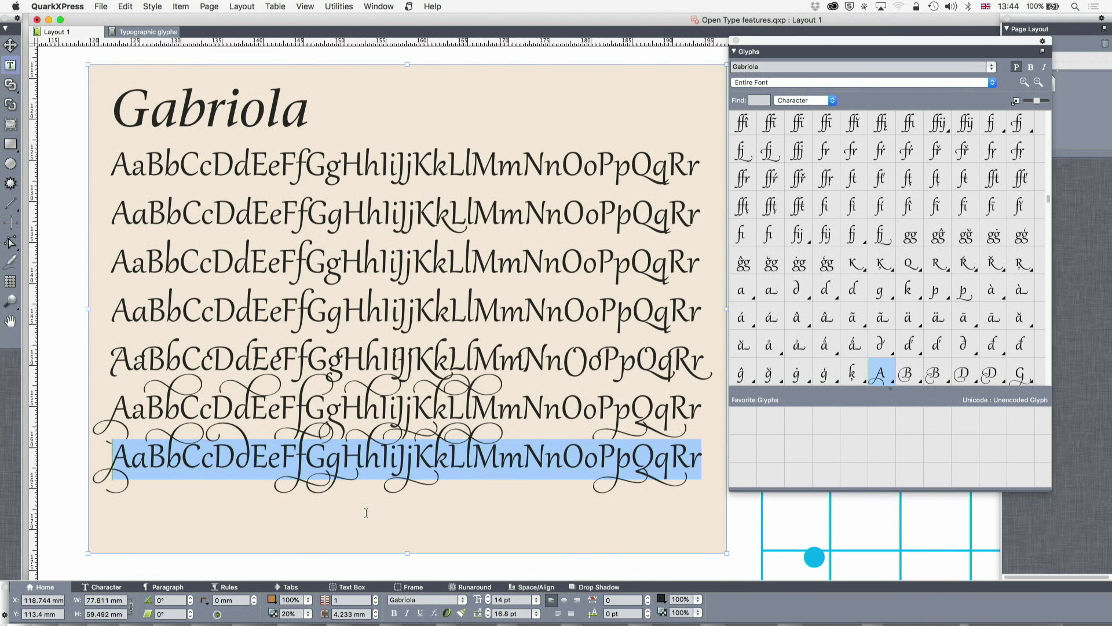
{"action": "key", "text": "F1"}
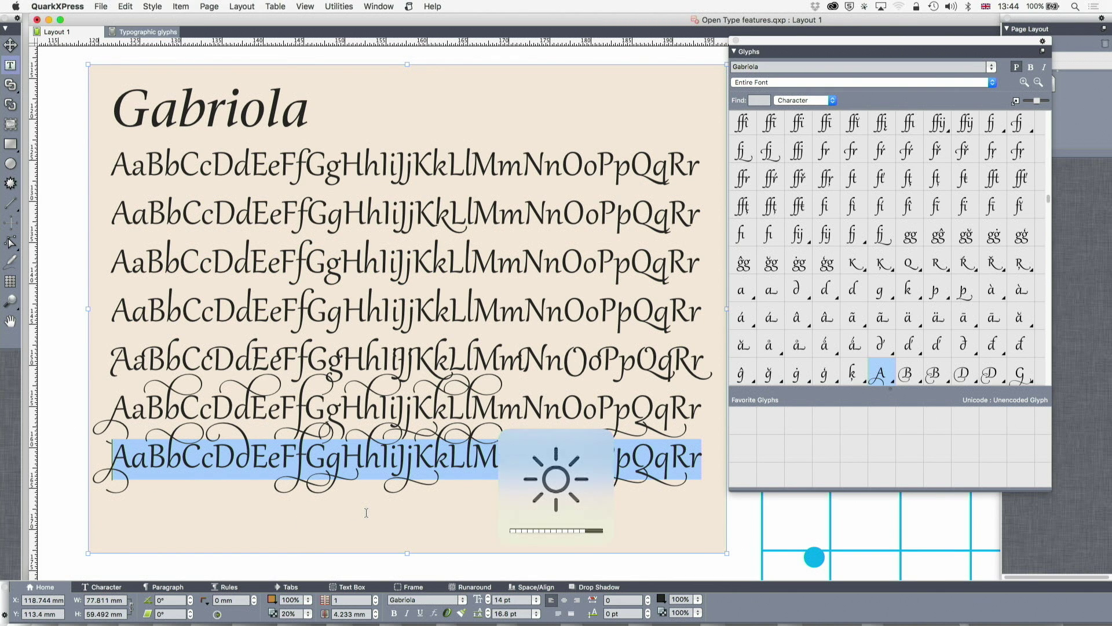
{"action": "left_click", "coordinate": [451, 620]}
{"action": "mouse_move", "coordinate": [447, 613]}
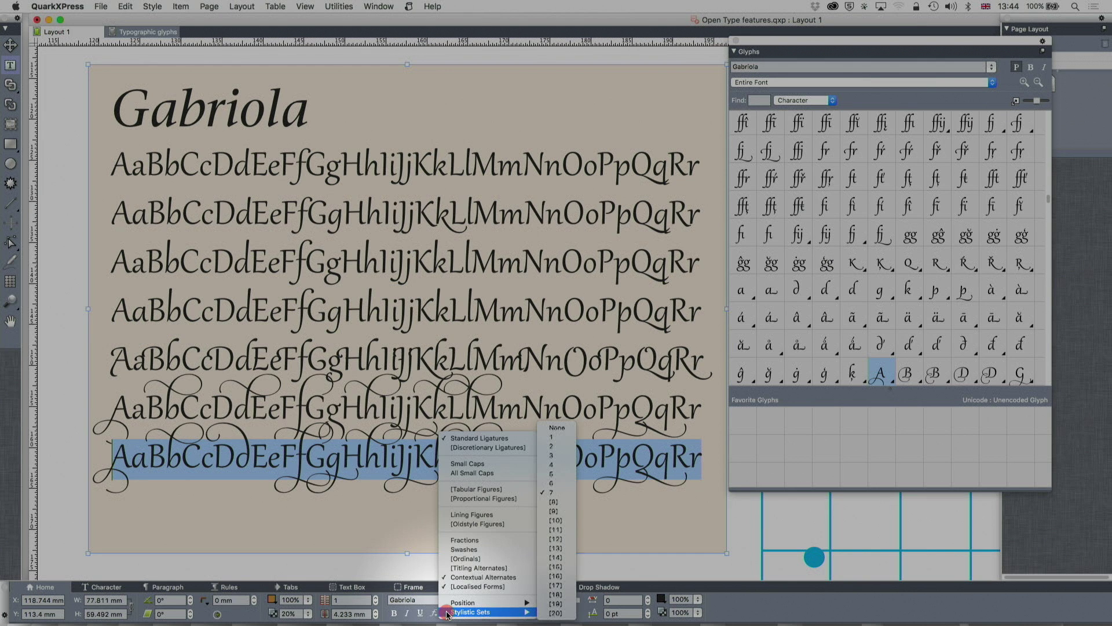
{"action": "left_click", "coordinate": [558, 493]}
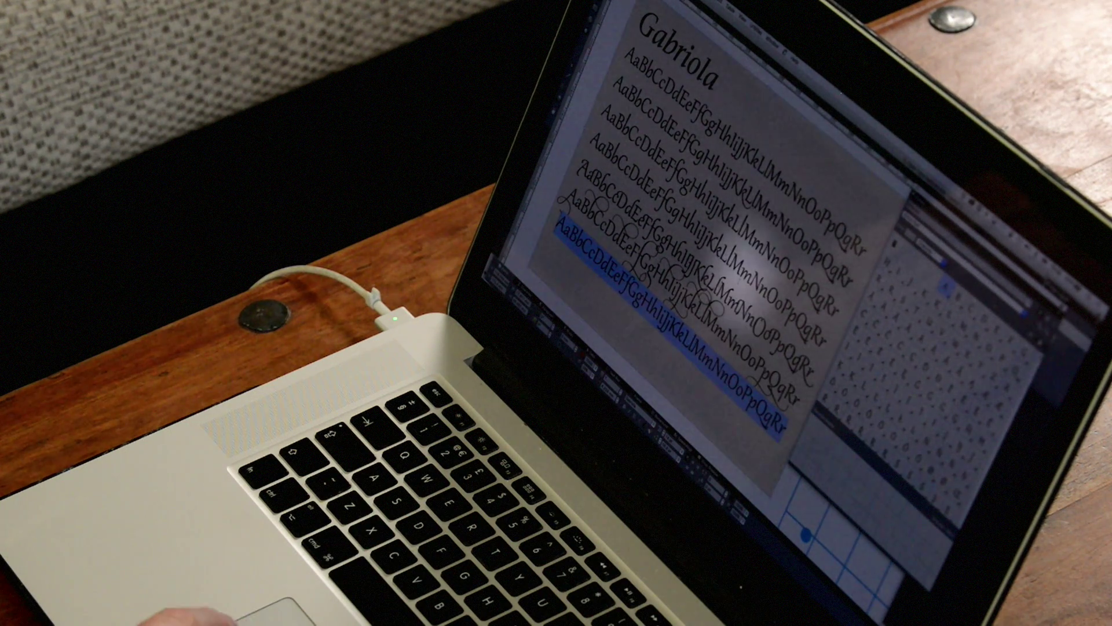
- Apply Stylistic Set 7 to the last Gabriola alphabet line and examine its swashes up close around the Gg pair
{"action": "scroll", "coordinate": [666, 289], "scroll_direction": "up", "scroll_amount": 5}
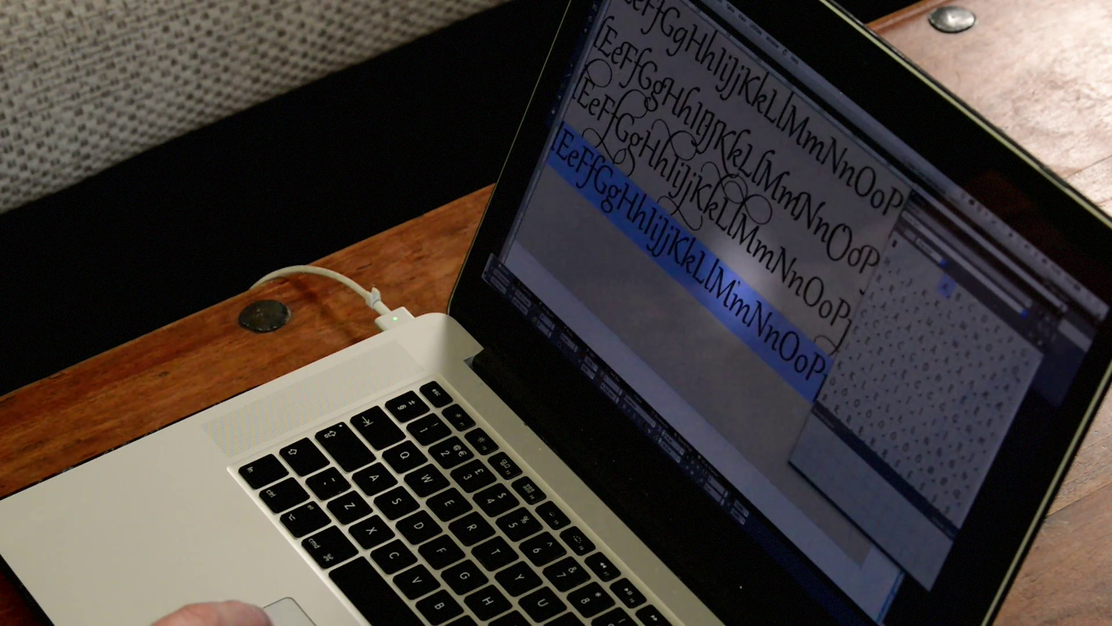
{"action": "scroll", "coordinate": [695, 231], "scroll_direction": "up", "scroll_amount": 5}
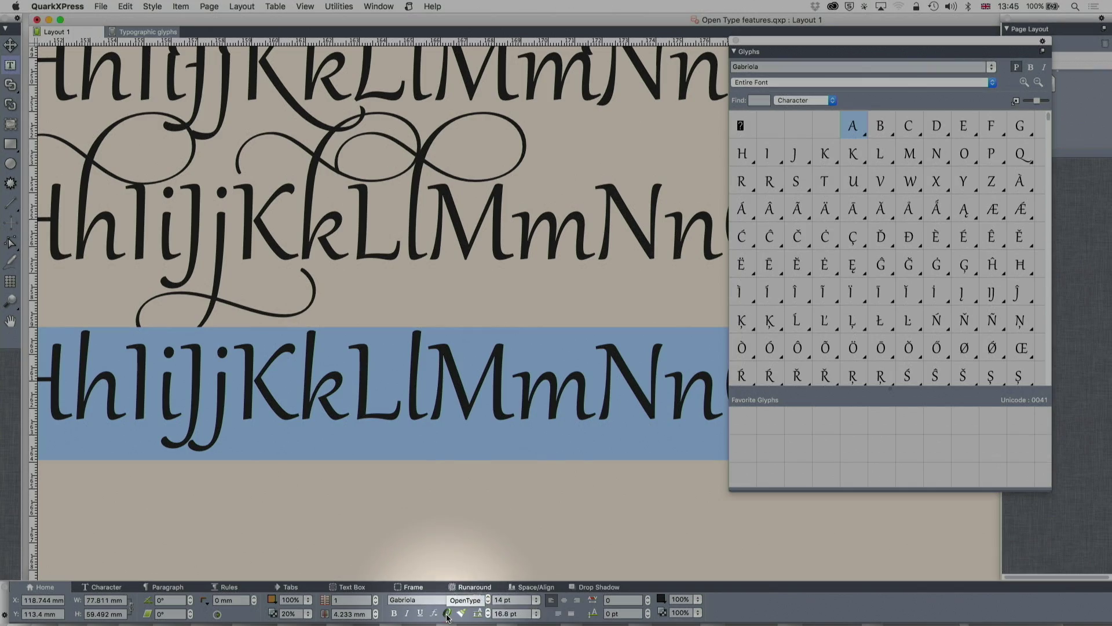
{"action": "left_click", "coordinate": [448, 615]}
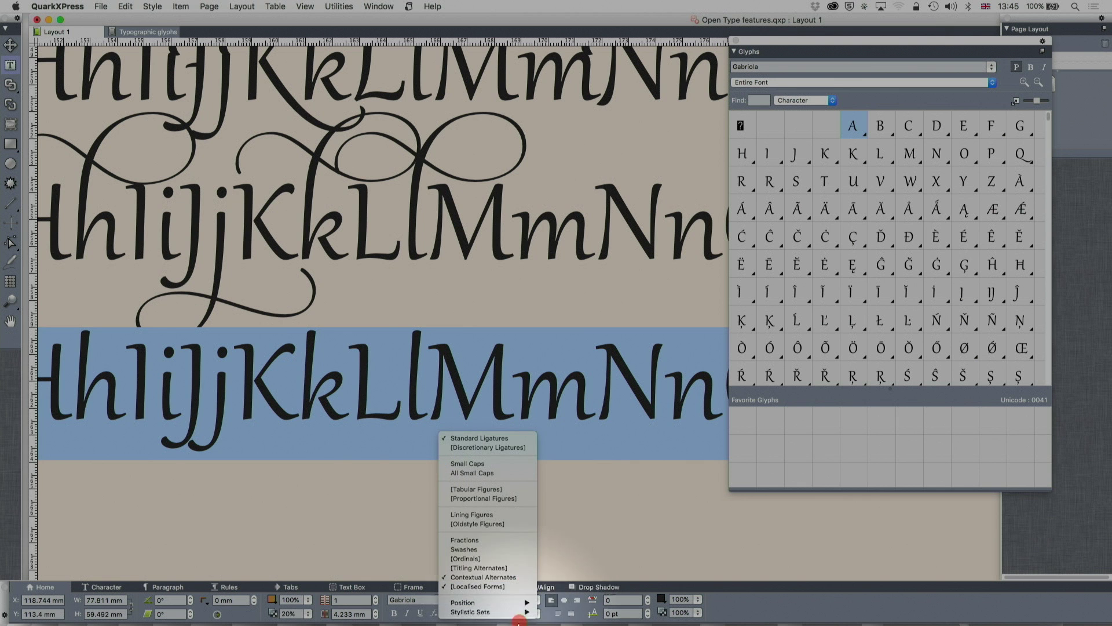
{"action": "mouse_move", "coordinate": [510, 612]}
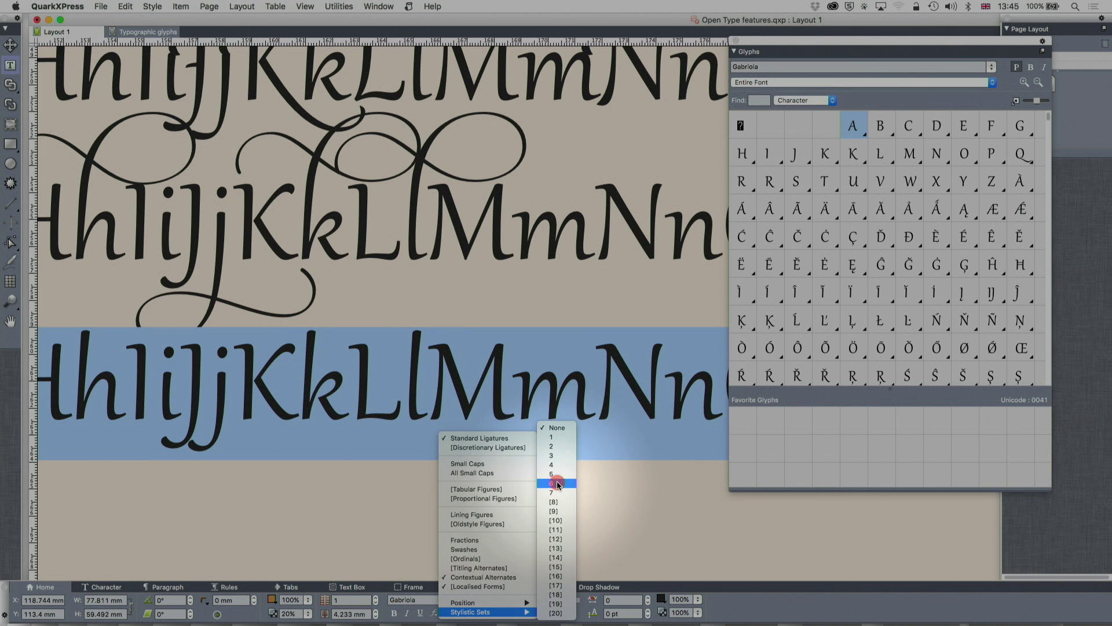
{"action": "left_click", "coordinate": [555, 492]}
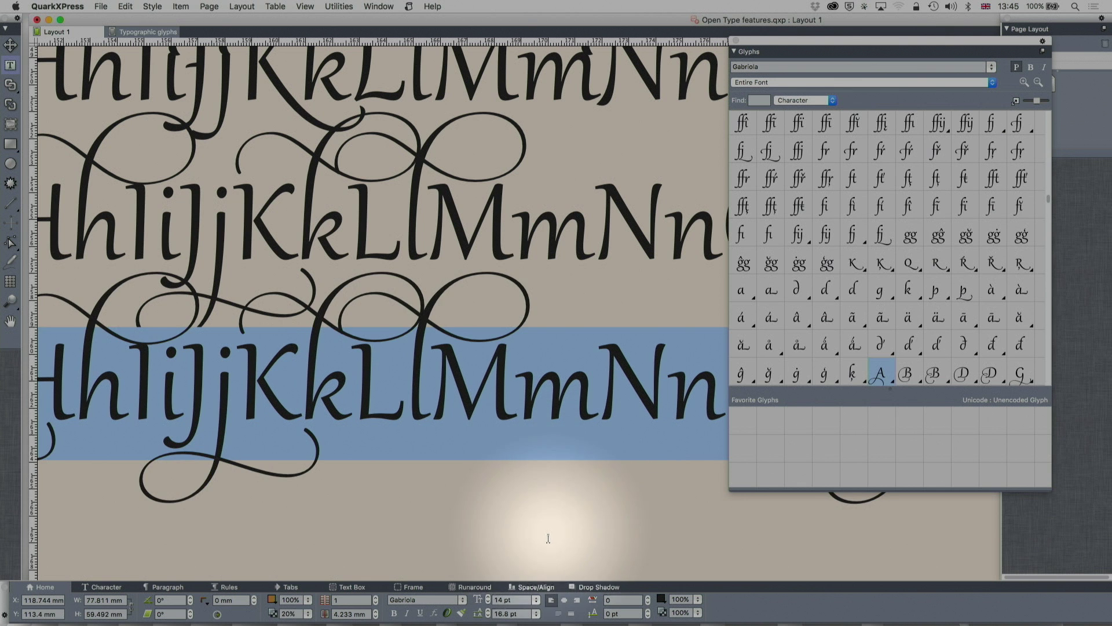
{"action": "scroll", "coordinate": [467, 481], "scroll_direction": "left", "scroll_amount": 10}
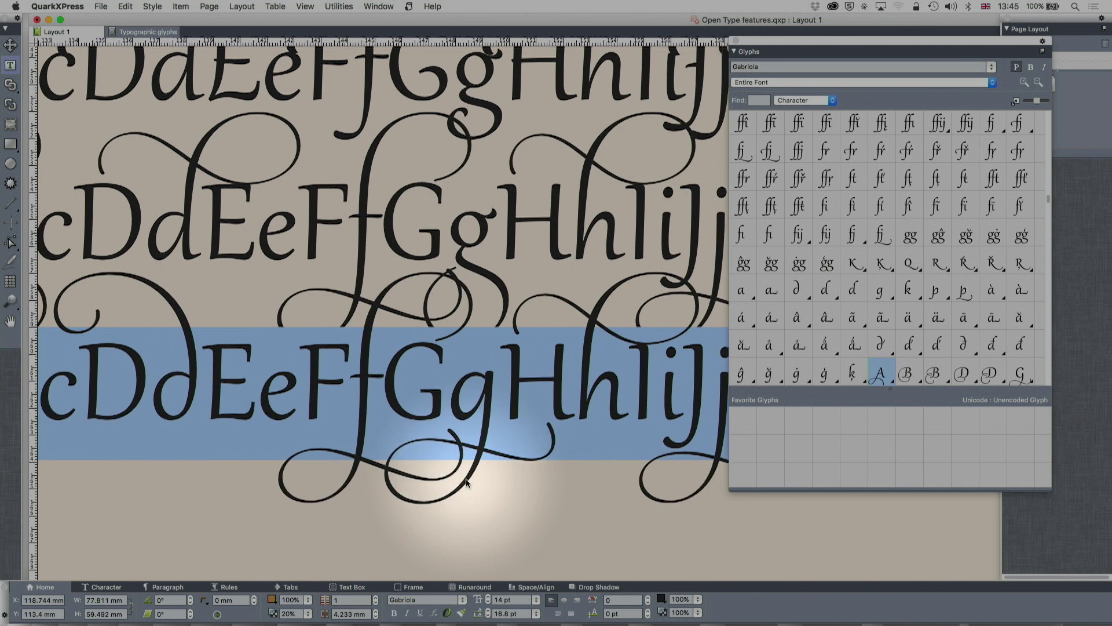
{"action": "left_click", "coordinate": [458, 409]}
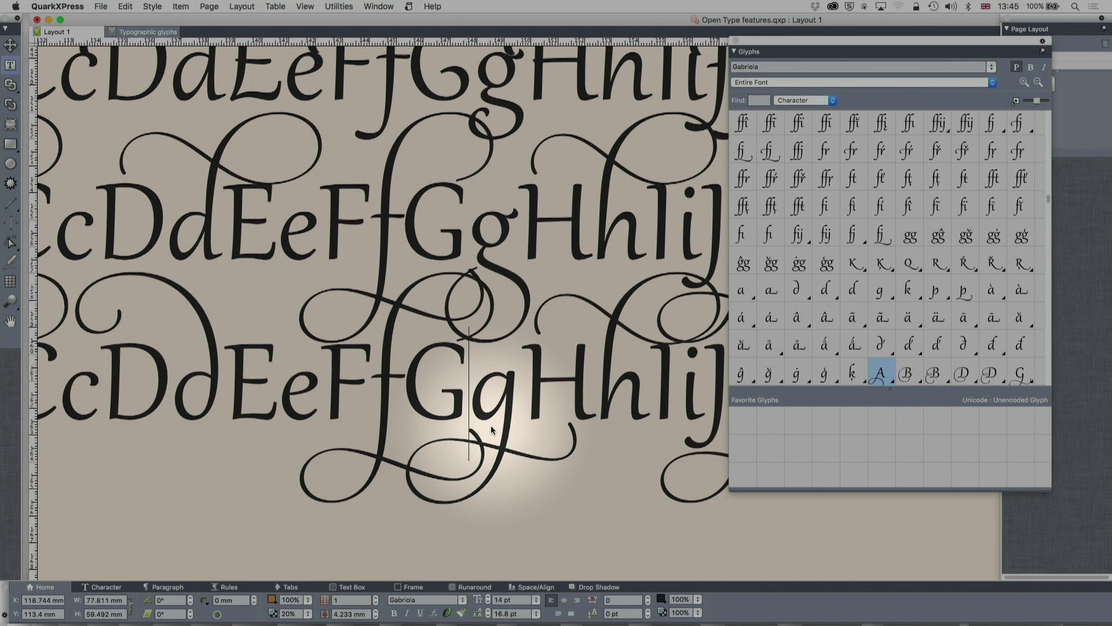
- Place the text cursor in the bar chart of the charts text box beside the font samples
{"action": "scroll", "coordinate": [491, 426], "scroll_direction": "down", "scroll_amount": 5}
{"action": "scroll", "coordinate": [486, 427], "scroll_direction": "down", "scroll_amount": 5}
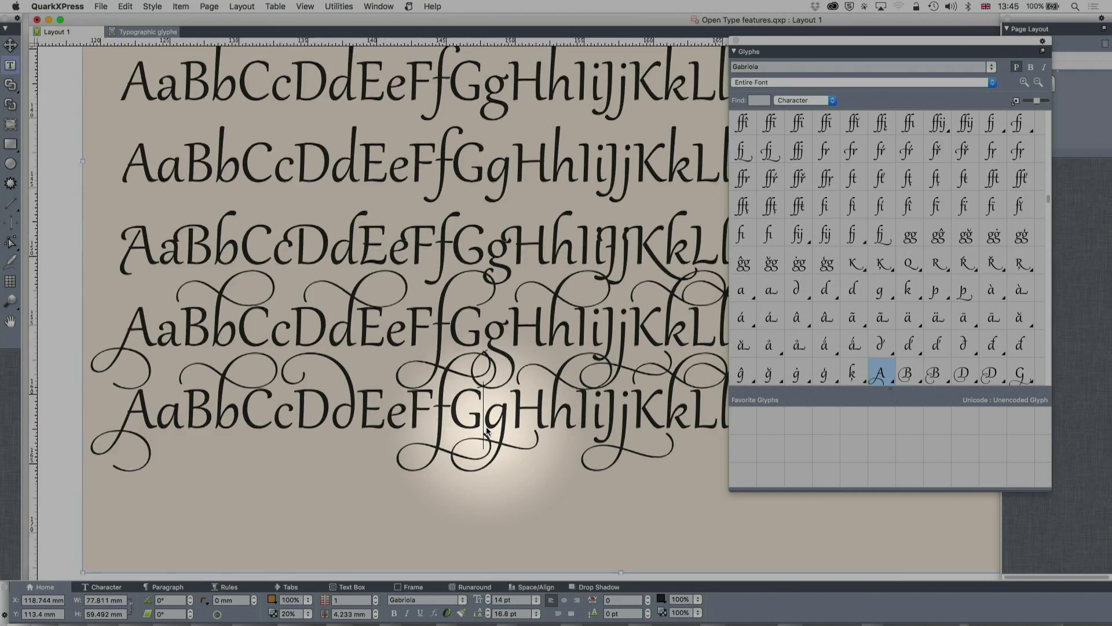
{"action": "scroll", "coordinate": [485, 426], "scroll_direction": "right", "scroll_amount": 10}
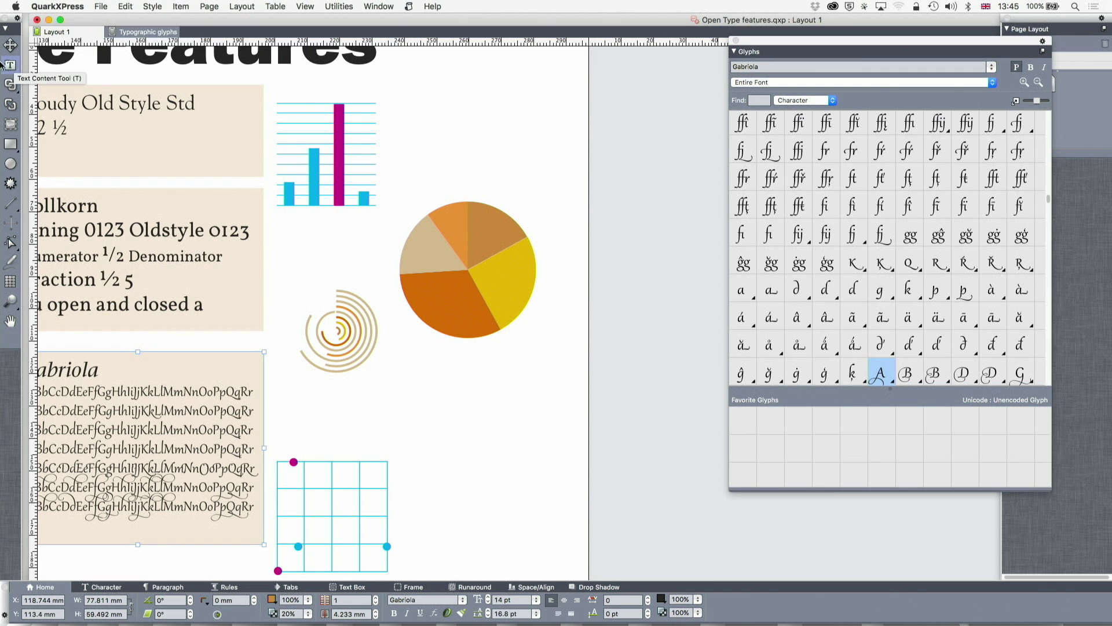
{"action": "left_click", "coordinate": [10, 45]}
{"action": "scroll", "coordinate": [363, 193], "scroll_direction": "right", "scroll_amount": 3}
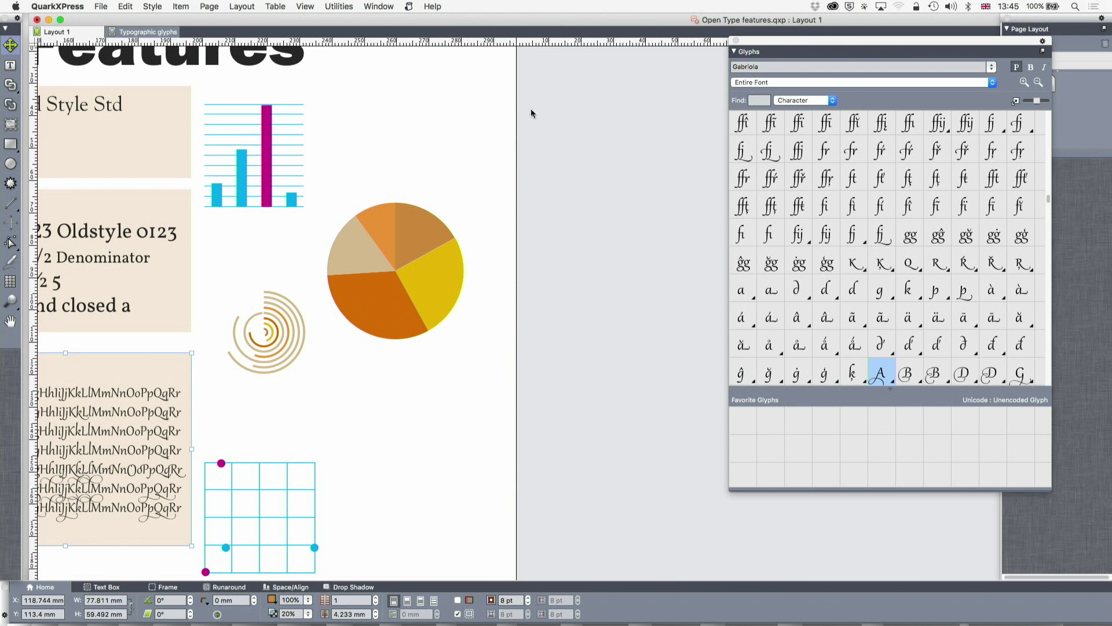
{"action": "double_click", "coordinate": [270, 172]}
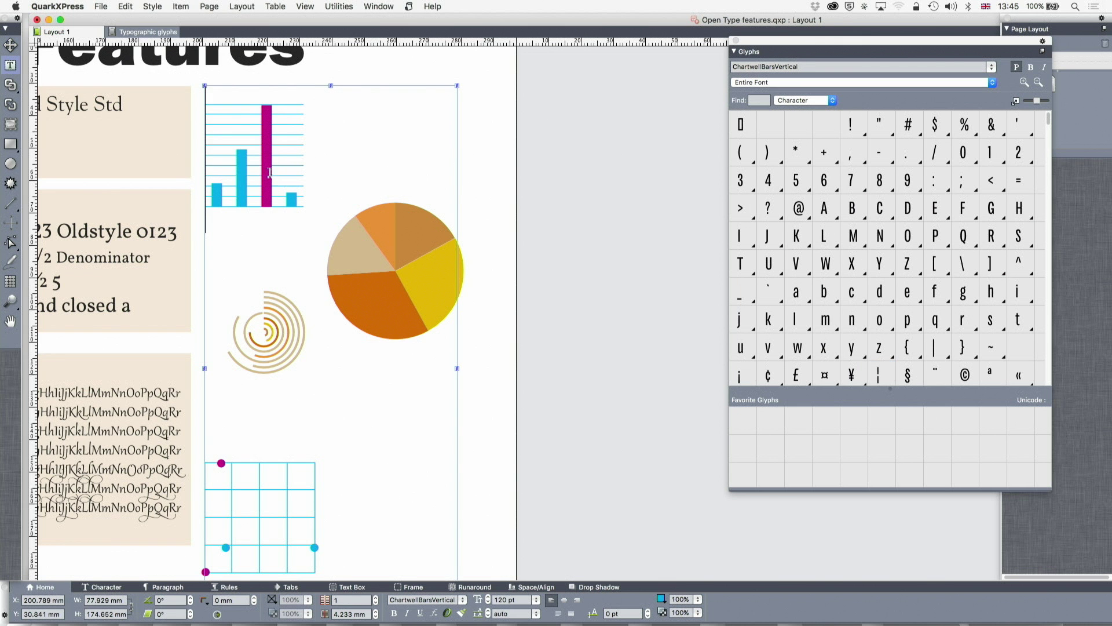
- Look through the ChartwellBarsVertical glyphs and check which OpenType feature one of the bar glyphs belongs to
{"action": "scroll", "coordinate": [996, 186], "scroll_direction": "down", "scroll_amount": 10}
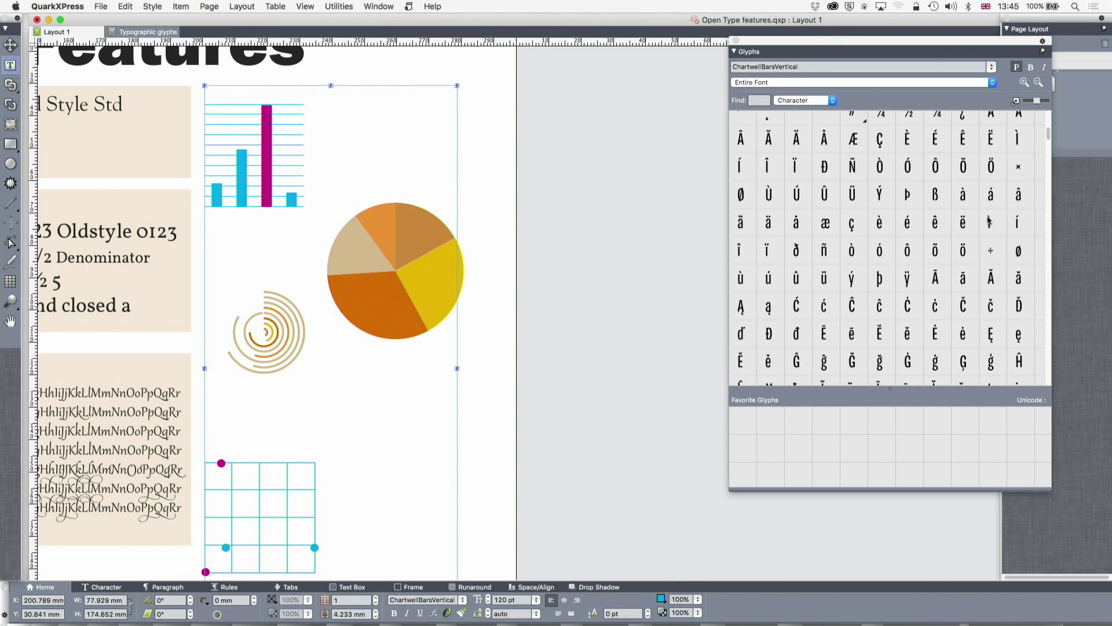
{"action": "scroll", "coordinate": [989, 219], "scroll_direction": "down", "scroll_amount": 10}
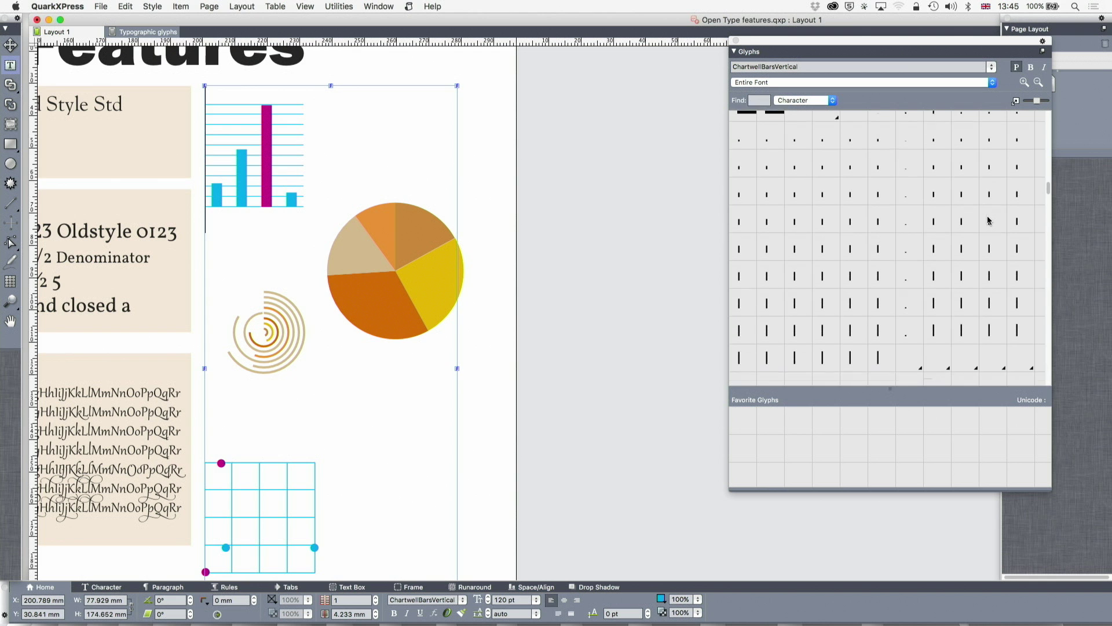
{"action": "scroll", "coordinate": [988, 220], "scroll_direction": "down", "scroll_amount": 10}
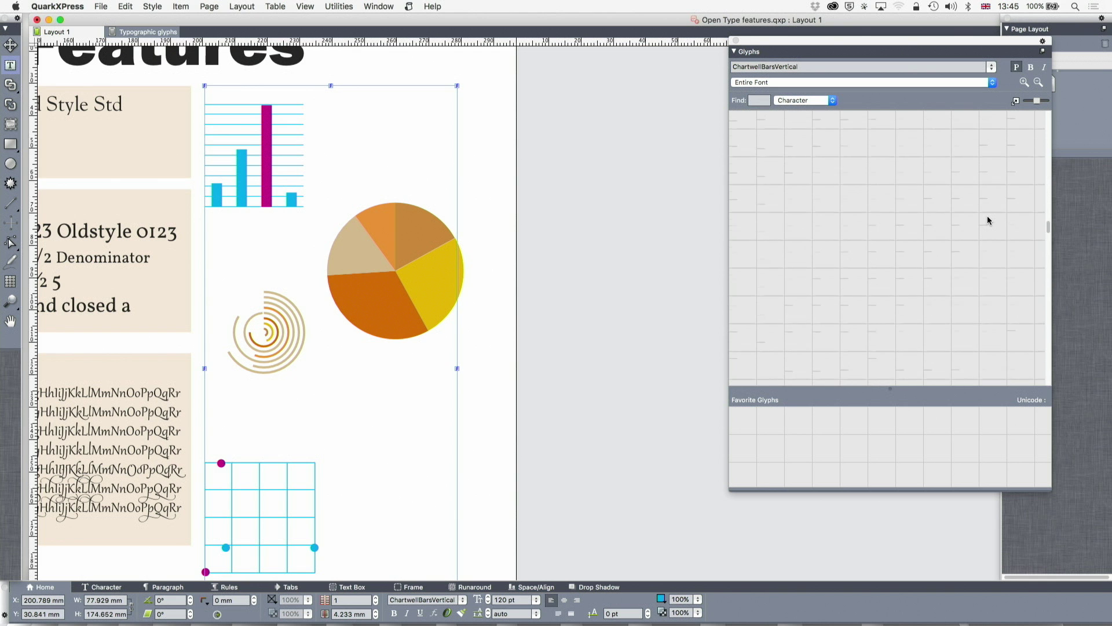
{"action": "scroll", "coordinate": [988, 219], "scroll_direction": "down", "scroll_amount": 10}
{"action": "scroll", "coordinate": [1001, 138], "scroll_direction": "up", "scroll_amount": 10}
{"action": "scroll", "coordinate": [1000, 138], "scroll_direction": "up", "scroll_amount": 5}
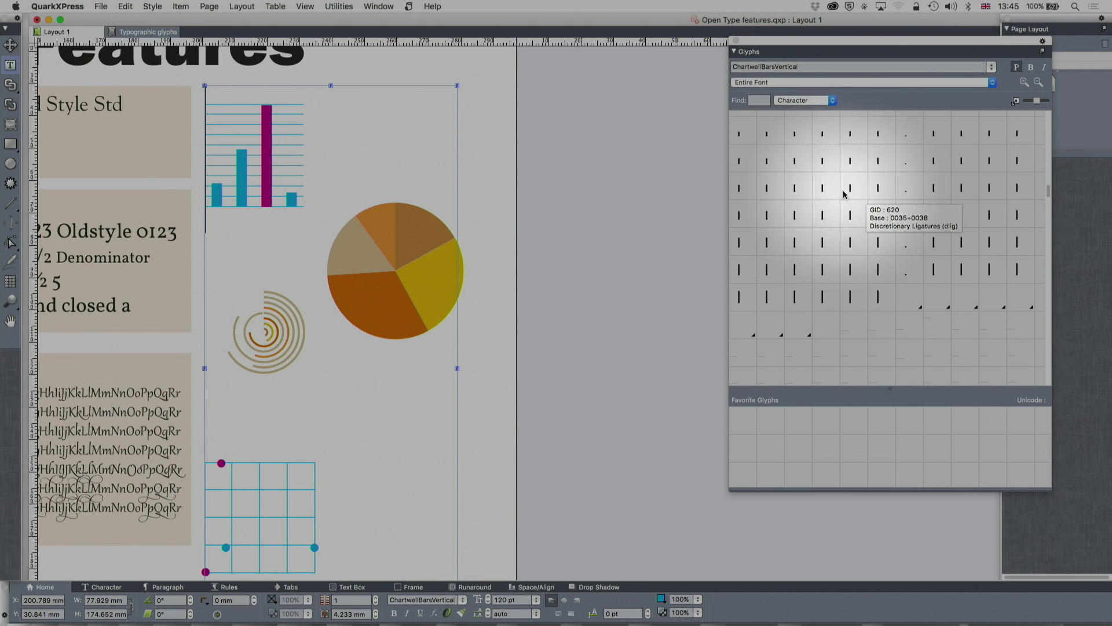
{"action": "scroll", "coordinate": [869, 243], "scroll_direction": "up", "scroll_amount": 2}
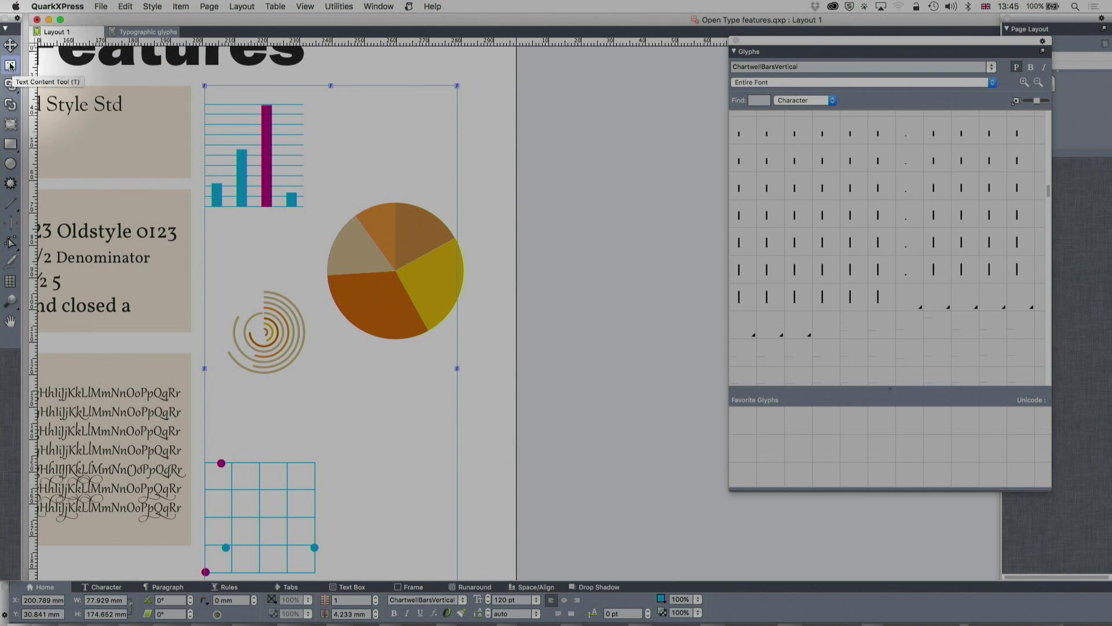
- Select the whole bar chart text in the charts text box and copy it
{"action": "double_click", "coordinate": [316, 145]}
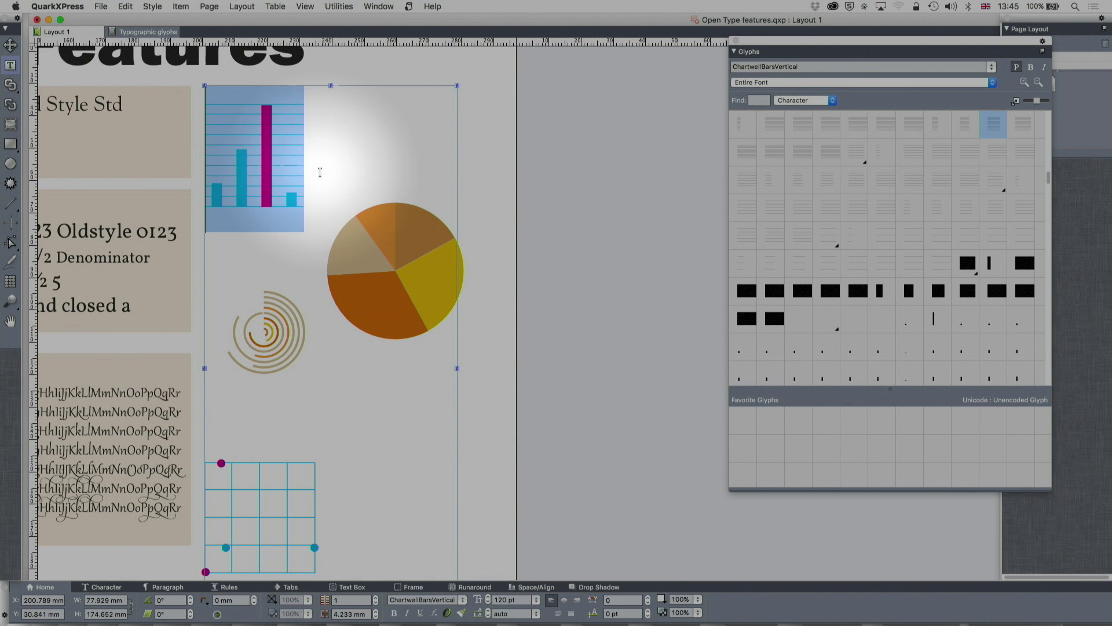
{"action": "left_click", "coordinate": [302, 171]}
{"action": "double_click", "coordinate": [260, 157]}
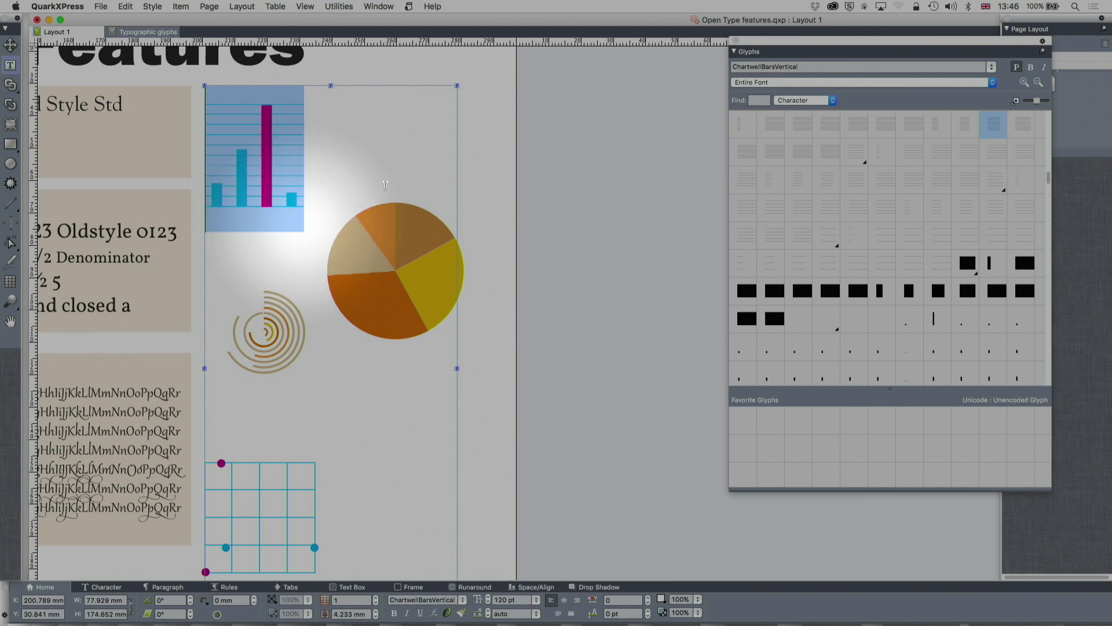
{"action": "left_click", "coordinate": [467, 154]}
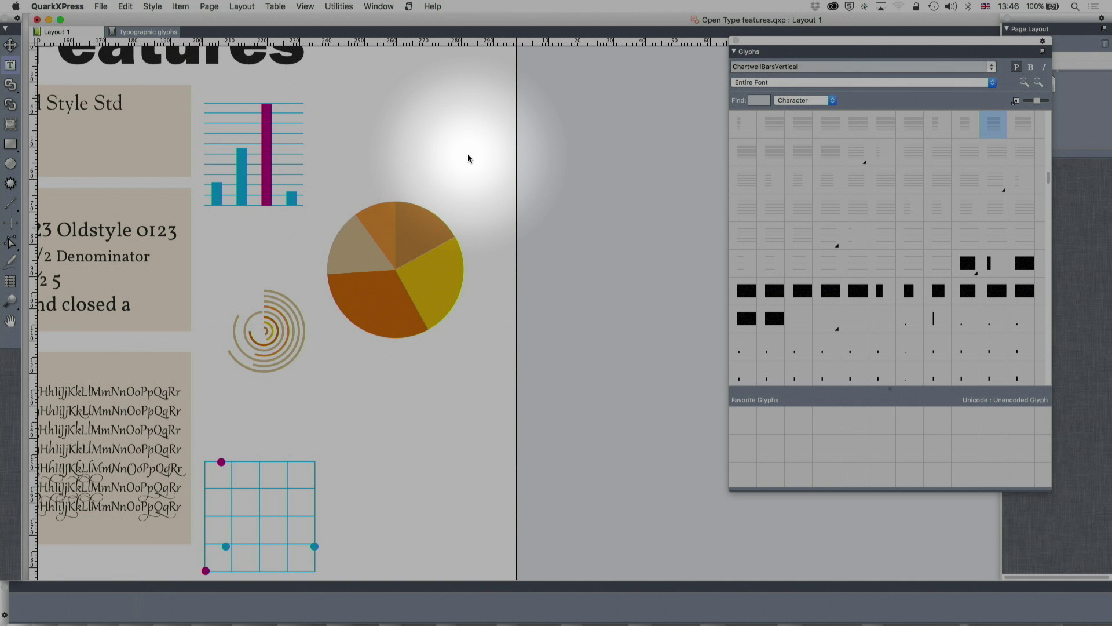
{"action": "double_click", "coordinate": [310, 171]}
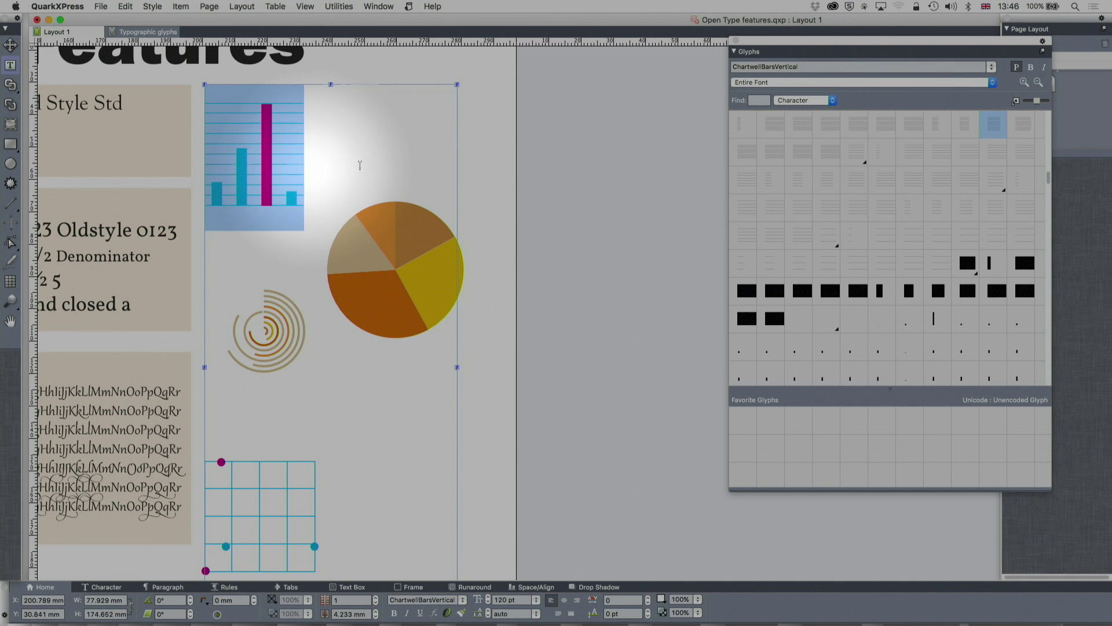
- Move the Glyphs palette aside, draw a text box about 124 × 64 mm on the pasteboard and paste the bar chart into it
{"action": "left_click_drag", "start_coordinate": [761, 41], "coordinate": [937, 117]}
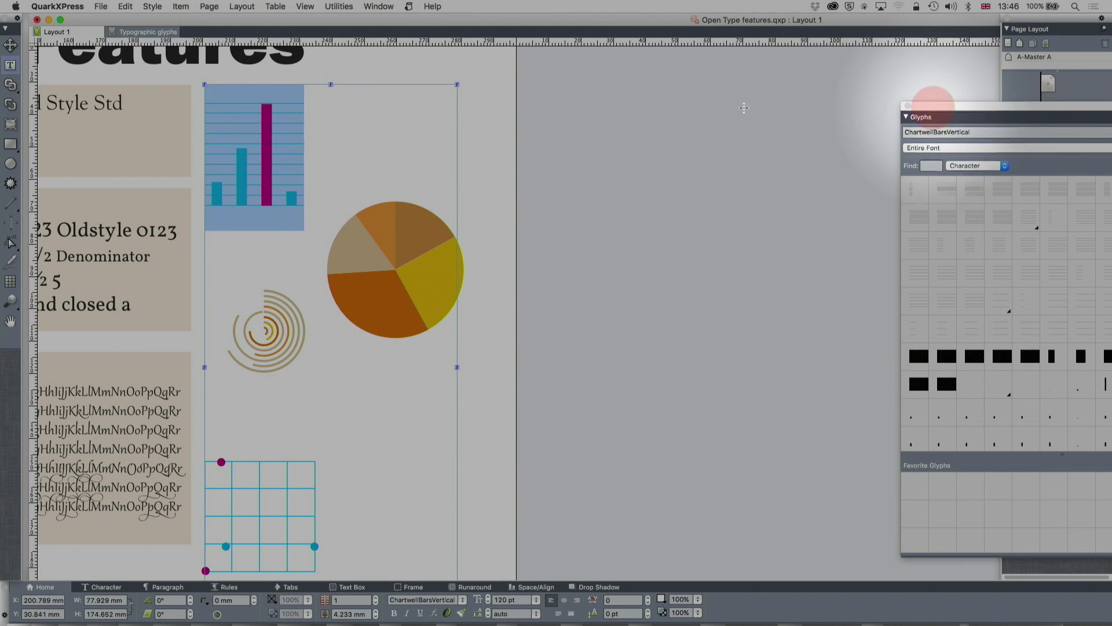
{"action": "left_click", "coordinate": [11, 68]}
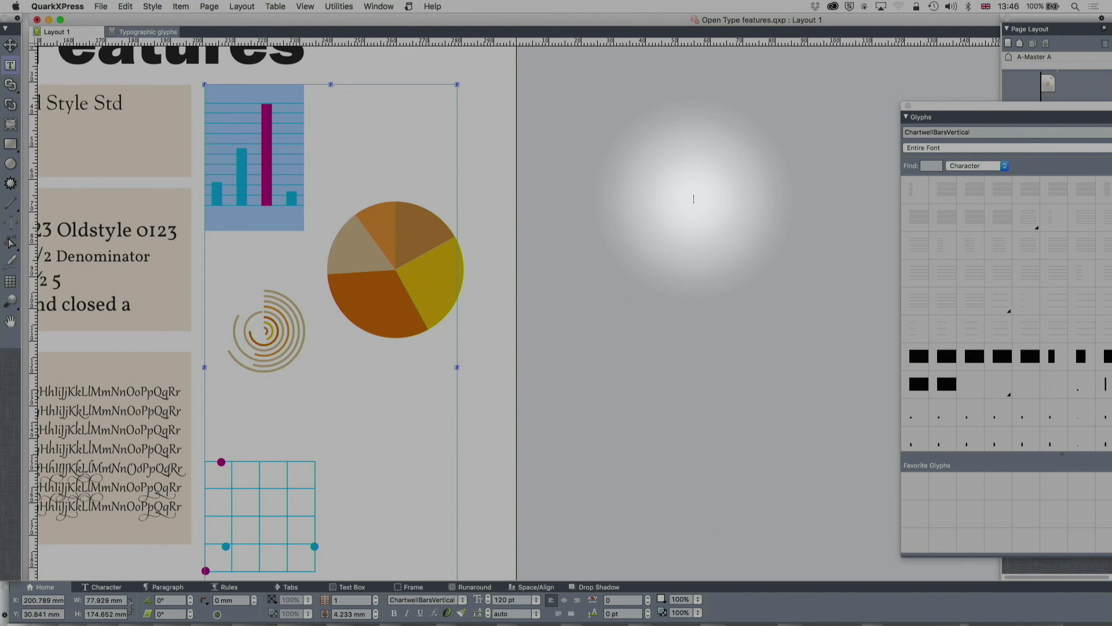
{"action": "left_click_drag", "start_coordinate": [535, 132], "coordinate": [933, 339]}
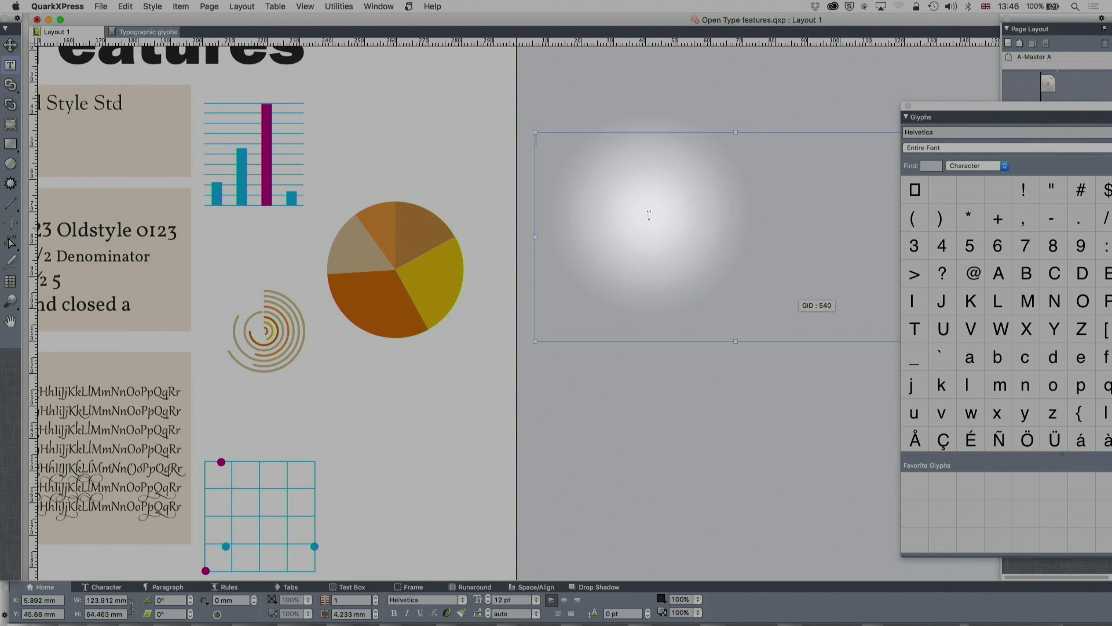
{"action": "key", "text": "super+v"}
- Select the pasted bar chart and turn off its Discretionary Ligatures to reveal the underlying characters
{"action": "left_click_drag", "start_coordinate": [708, 207], "coordinate": [493, 196]}
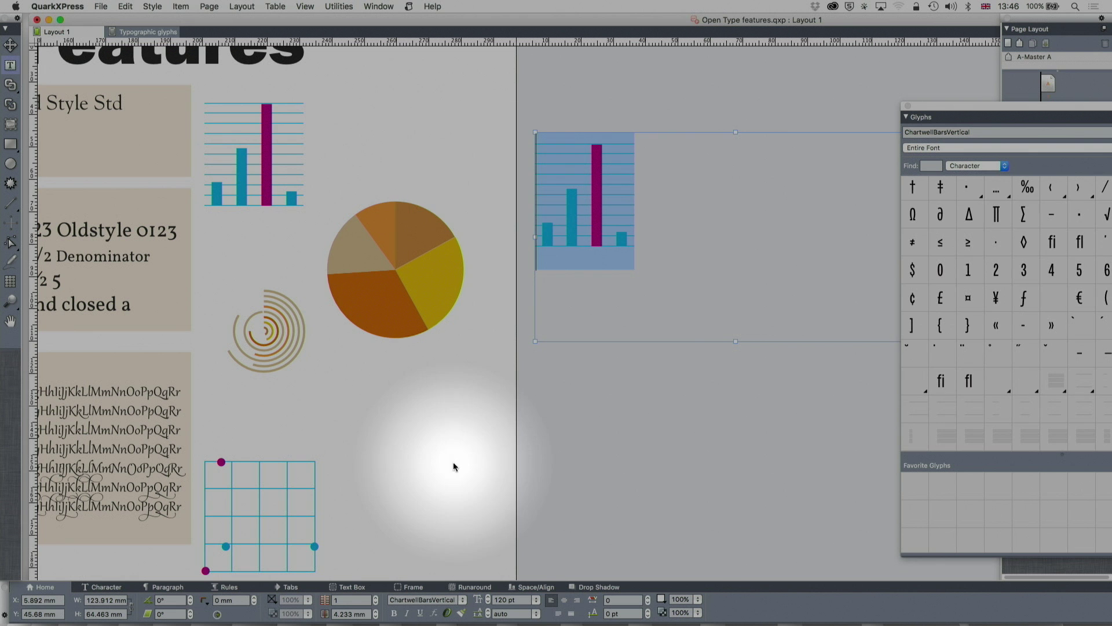
{"action": "left_click", "coordinate": [447, 612]}
{"action": "mouse_move", "coordinate": [449, 609]}
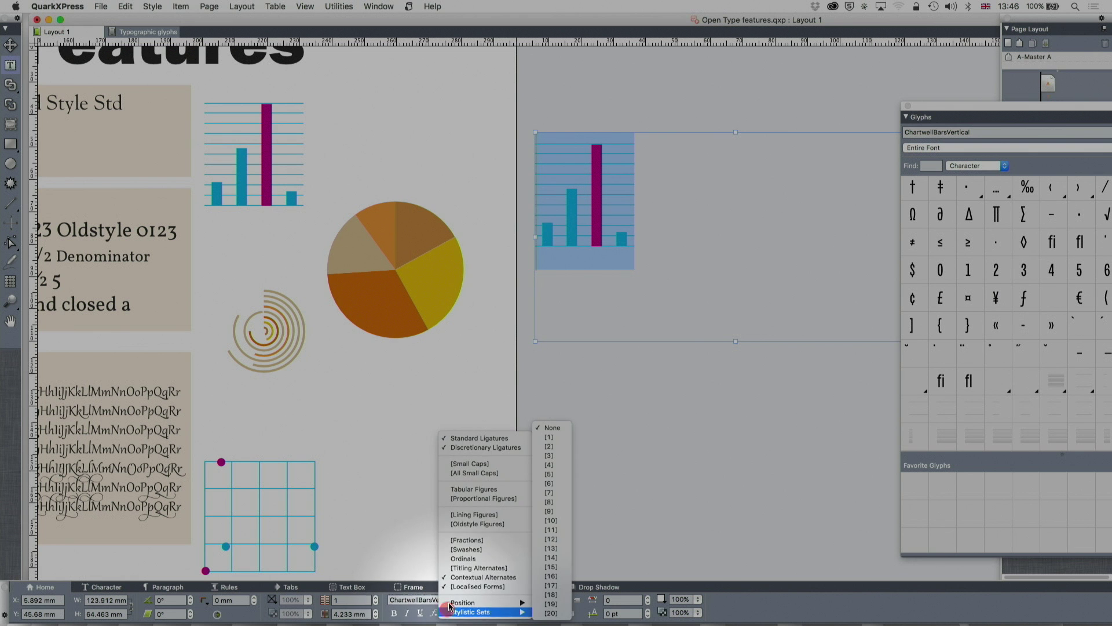
{"action": "left_click", "coordinate": [476, 448]}
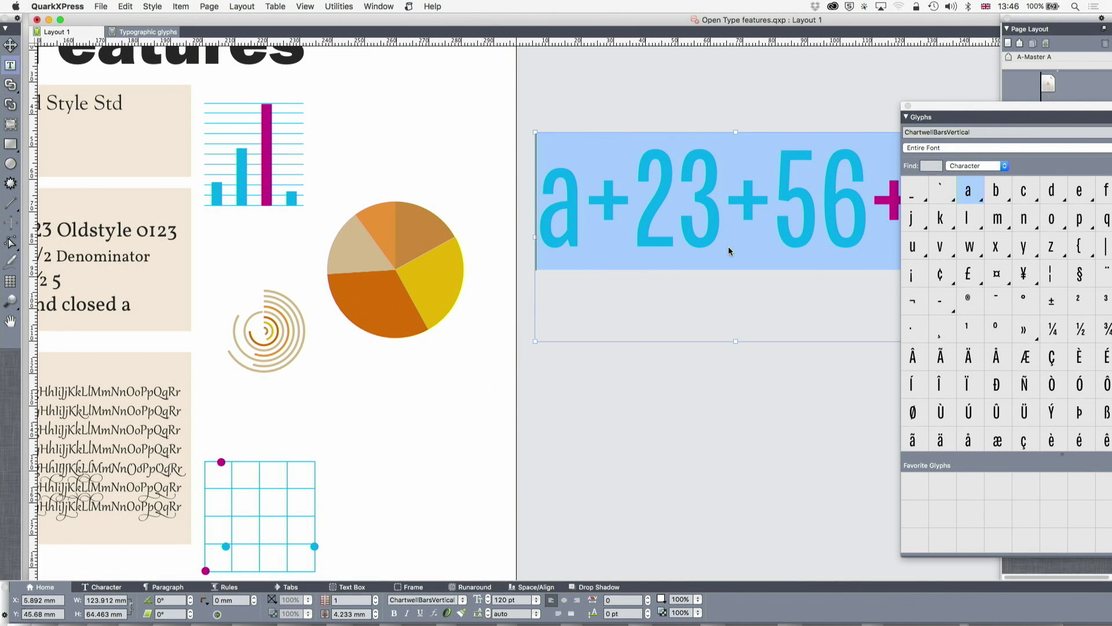
- Move the Glyphs palette clear of the pasted text box and replace the chart value 23 with 72
{"action": "left_click_drag", "start_coordinate": [962, 109], "coordinate": [989, 327]}
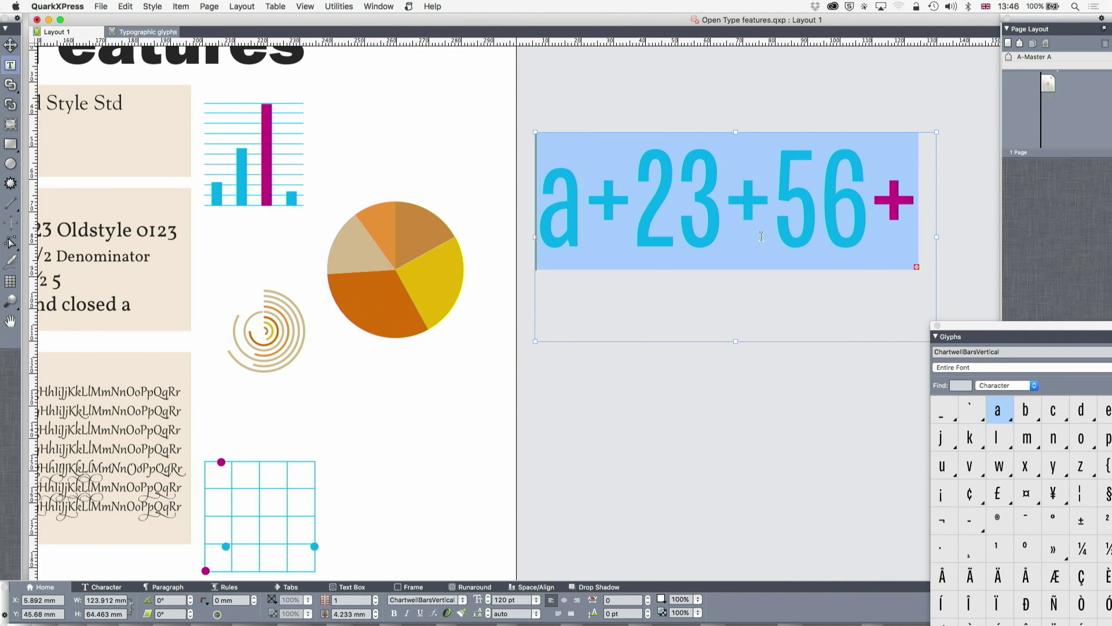
{"action": "left_click", "coordinate": [746, 224]}
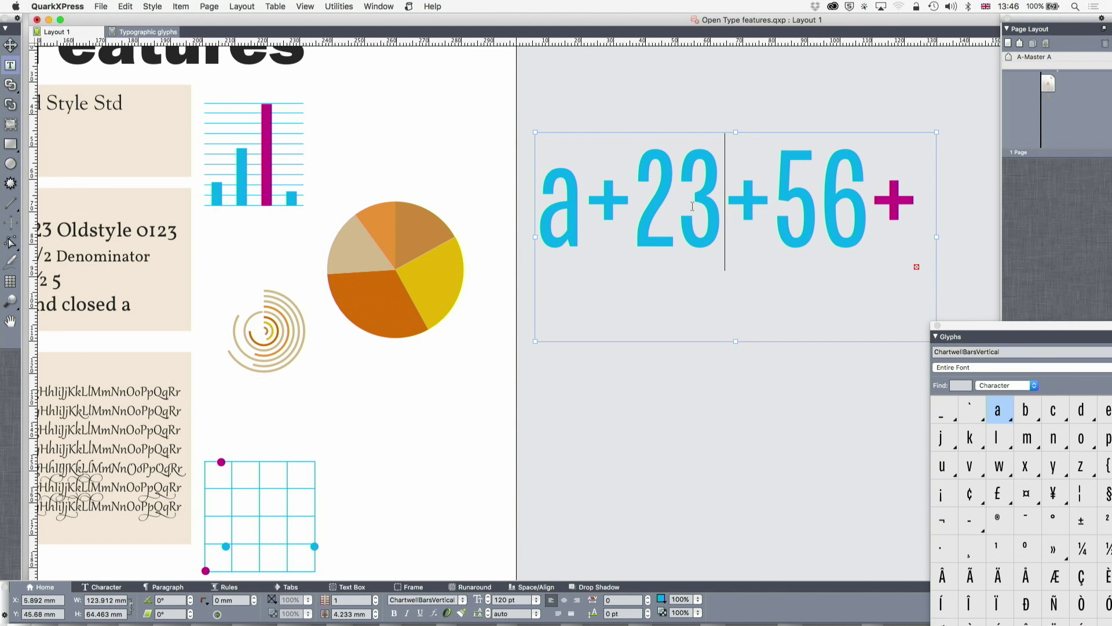
{"action": "double_click", "coordinate": [693, 205]}
{"action": "type", "text": "72"}
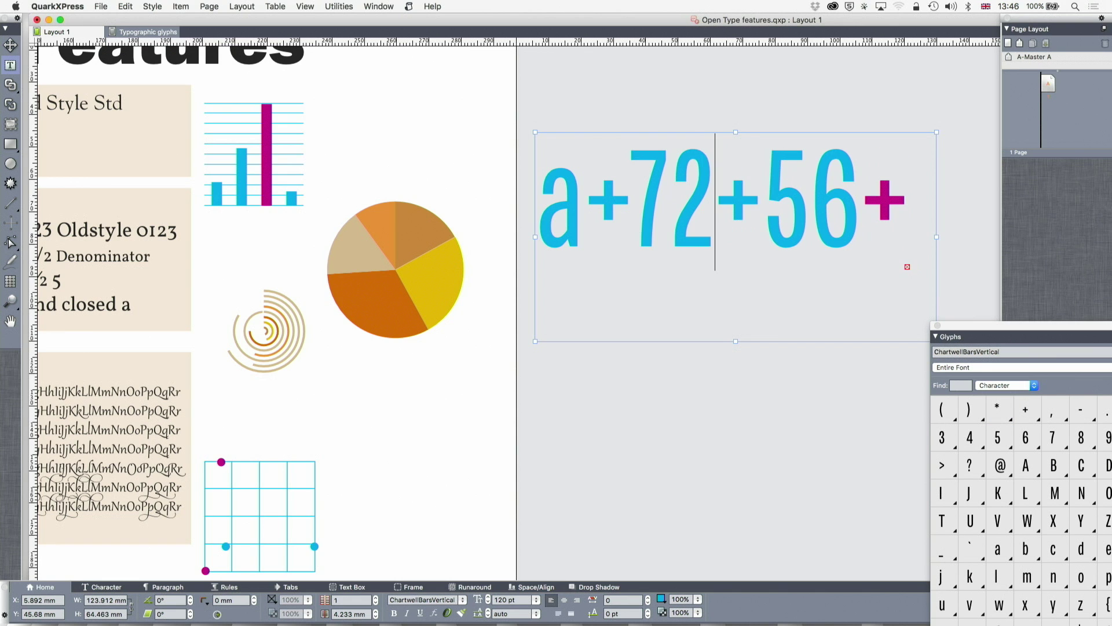
- Turn Discretionary Ligatures back on for the whole pasted text so it forms a bar chart again
{"action": "key", "text": "super+a"}
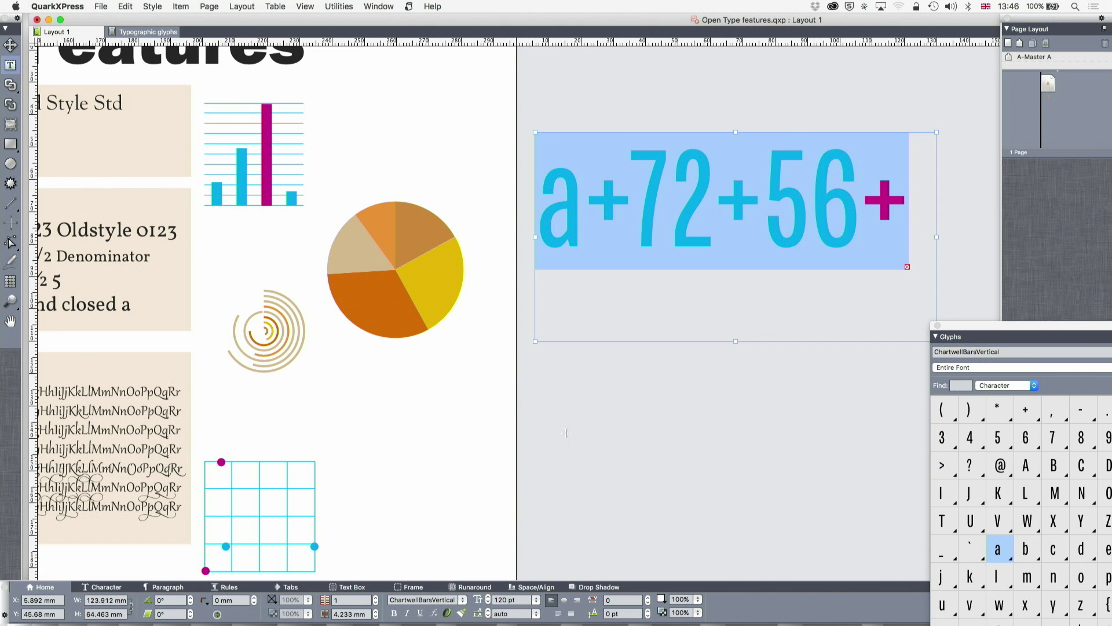
{"action": "left_click", "coordinate": [447, 615]}
{"action": "left_click", "coordinate": [508, 450]}
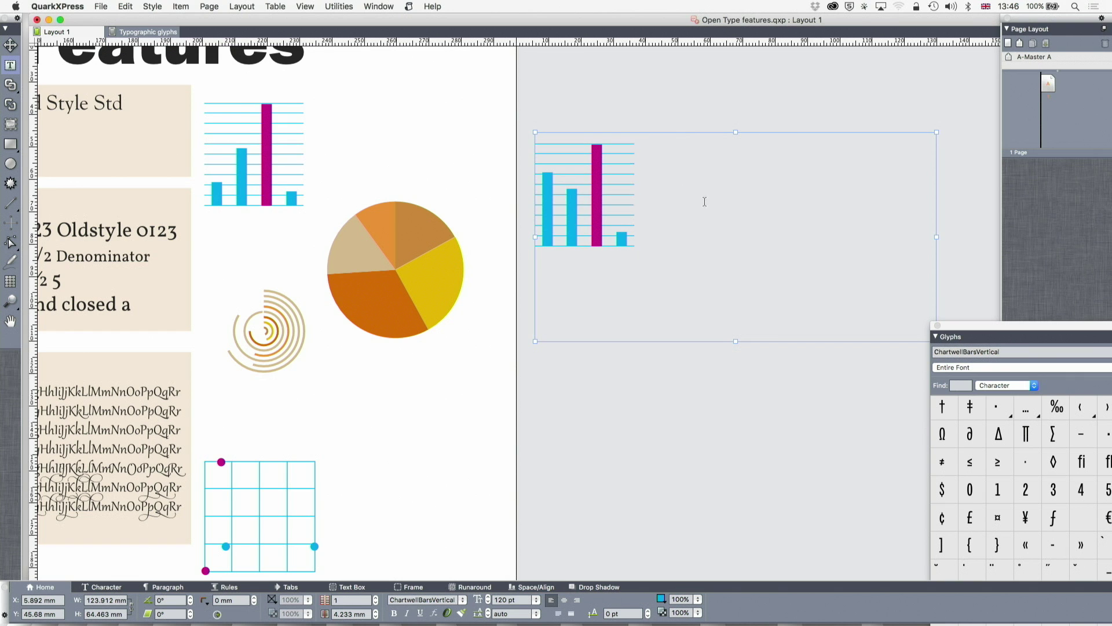
- Narrow the pasted bar chart's text box to about 39 mm wide and return to the sample page
{"action": "left_click", "coordinate": [10, 44]}
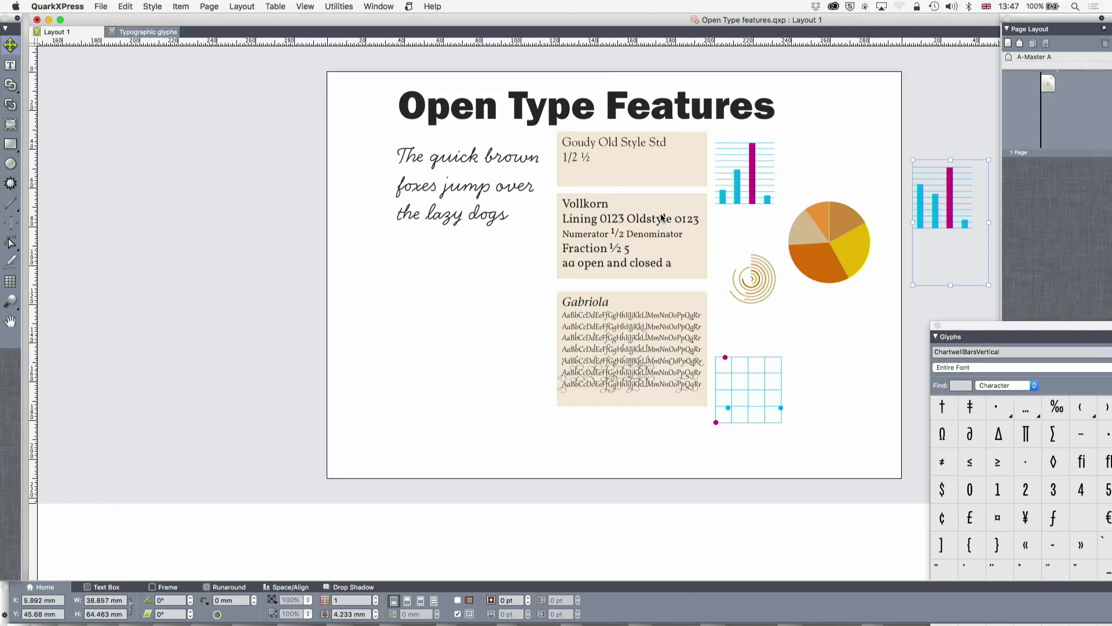
{"action": "scroll", "coordinate": [662, 217], "scroll_direction": "up", "scroll_amount": 3}
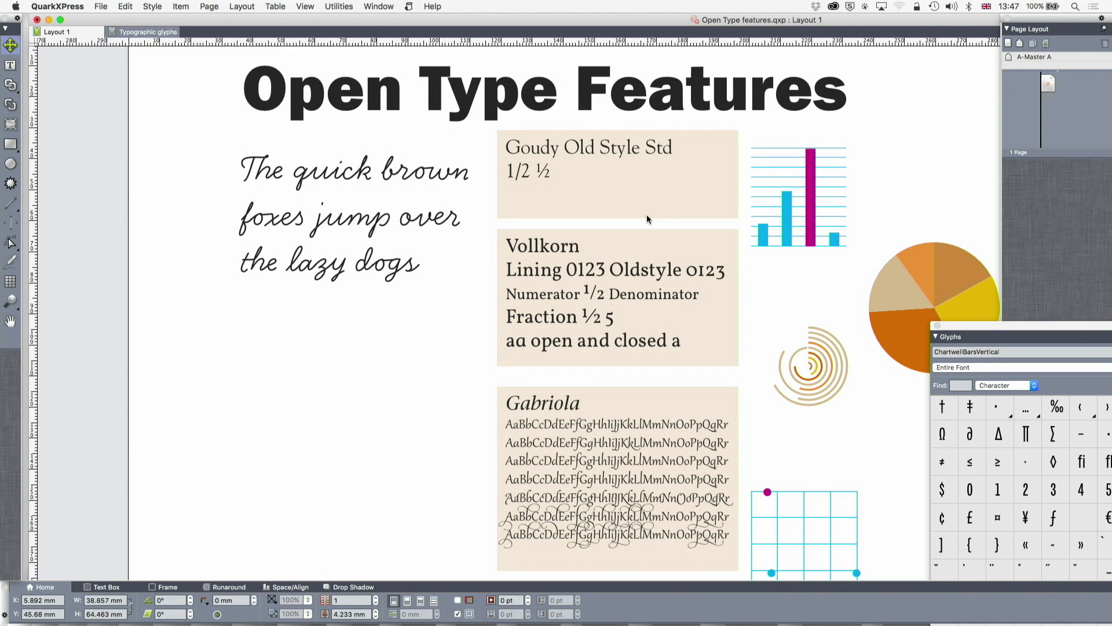
{"action": "scroll", "coordinate": [647, 219], "scroll_direction": "right", "scroll_amount": 5}
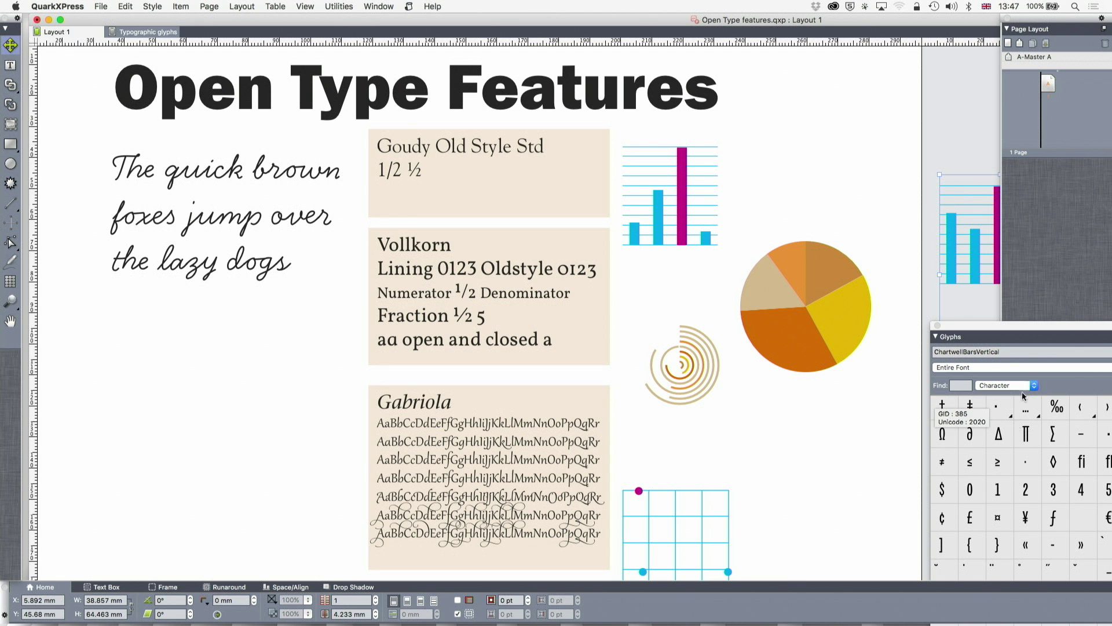
- Bring the whole Glyphs palette into view over the page and check its entry among the available palettes
{"action": "left_click_drag", "start_coordinate": [1050, 327], "coordinate": [788, 70]}
{"action": "left_click", "coordinate": [380, 6]}
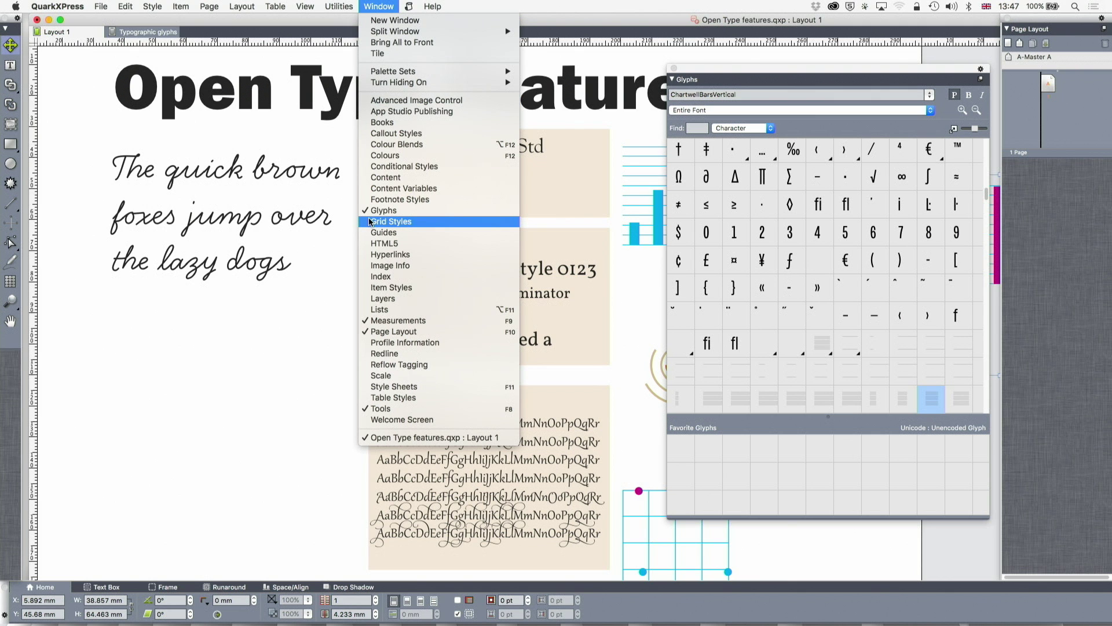
{"action": "left_click", "coordinate": [729, 203]}
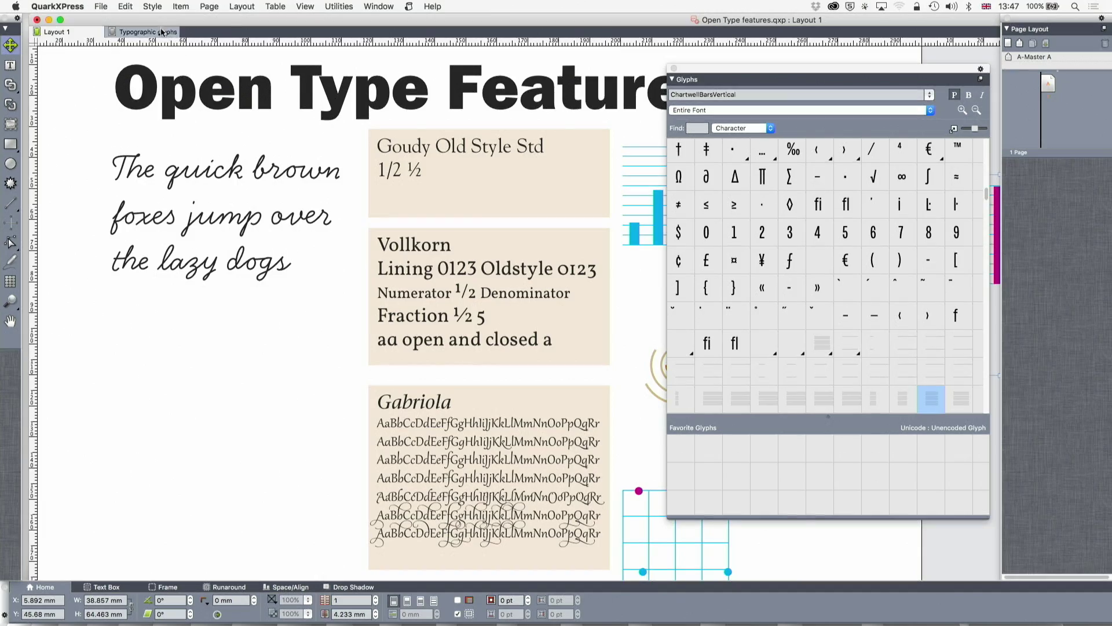
- Switch to the Typographic glyphs layout and close the Glyphs palette to uncover the symbols table
{"action": "left_click", "coordinate": [162, 32]}
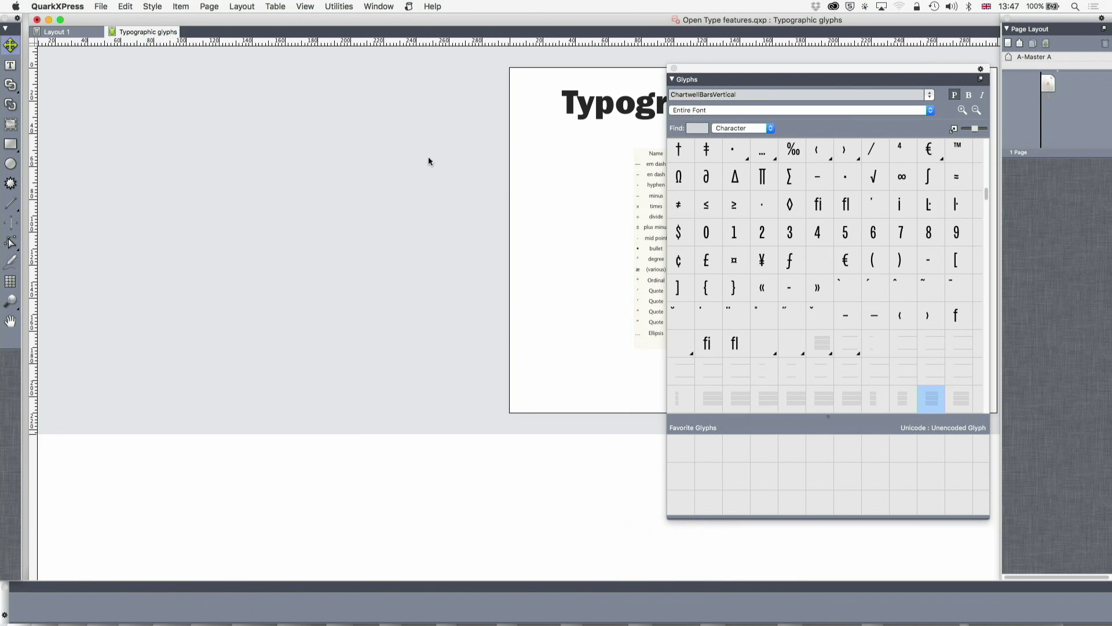
{"action": "scroll", "coordinate": [465, 188], "scroll_direction": "right", "scroll_amount": 1}
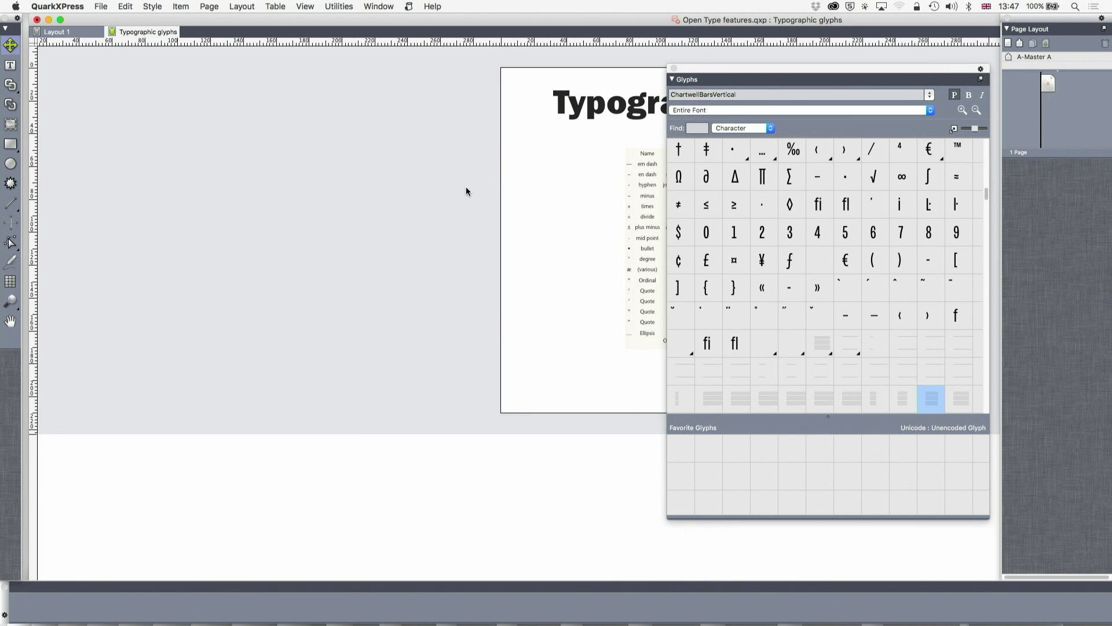
{"action": "left_click", "coordinate": [674, 68]}
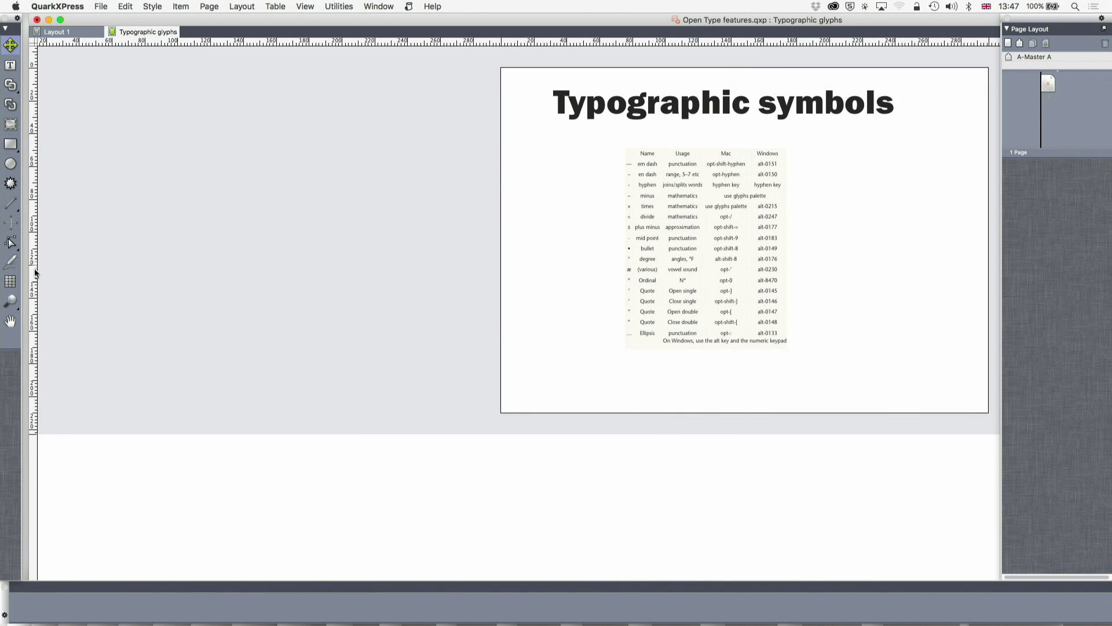
- Examine the dash, hyphen and mathematical symbol rows of the typographic symbols table with their Mac and Windows key combinations
{"action": "left_click", "coordinate": [10, 300]}
{"action": "left_click_drag", "start_coordinate": [607, 135], "coordinate": [816, 380]}
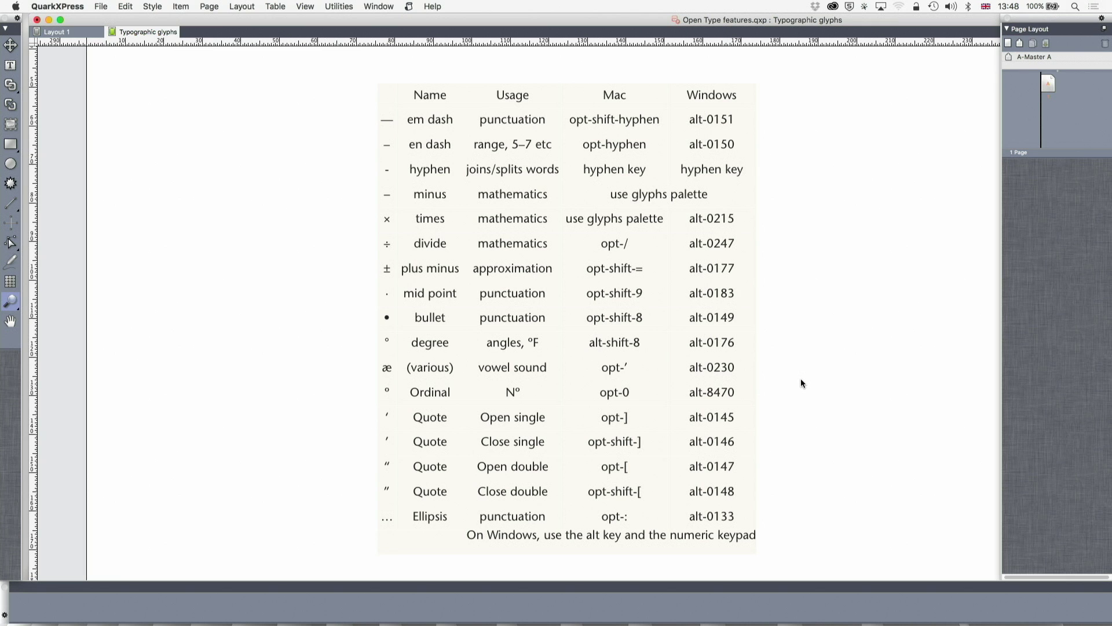
{"action": "left_click", "coordinate": [657, 267]}
{"action": "left_click", "coordinate": [657, 266]}
{"action": "scroll", "coordinate": [656, 266], "scroll_direction": "up", "scroll_amount": 5}
{"action": "scroll", "coordinate": [656, 267], "scroll_direction": "left", "scroll_amount": 4}
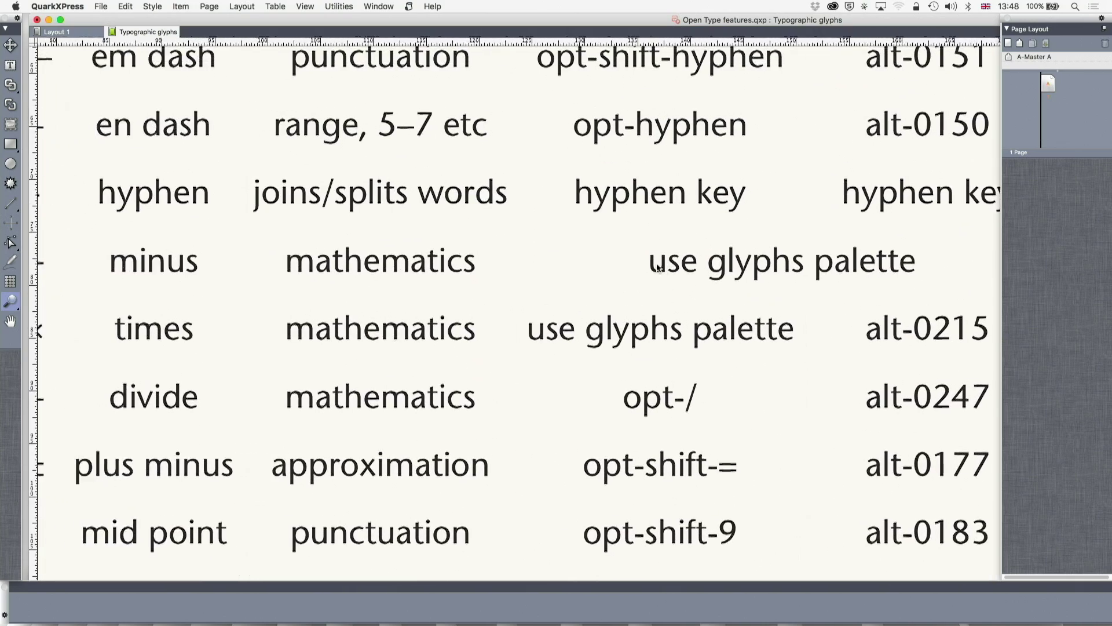
{"action": "scroll", "coordinate": [655, 266], "scroll_direction": "up", "scroll_amount": 4}
{"action": "scroll", "coordinate": [655, 267], "scroll_direction": "right", "scroll_amount": 4}
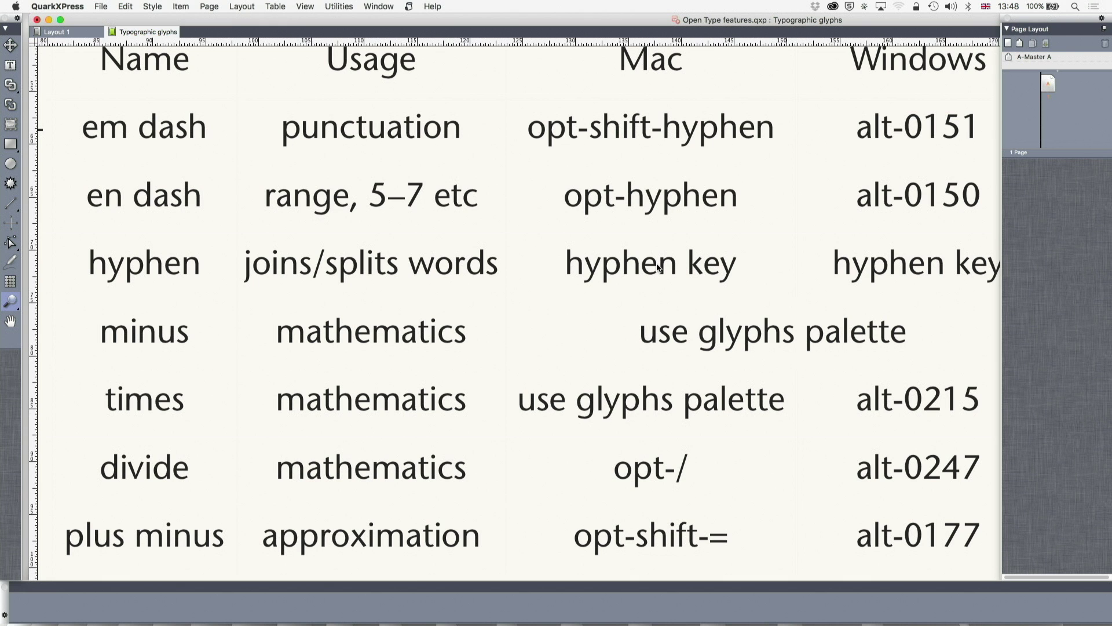
{"action": "scroll", "coordinate": [659, 267], "scroll_direction": "down", "scroll_amount": 10}
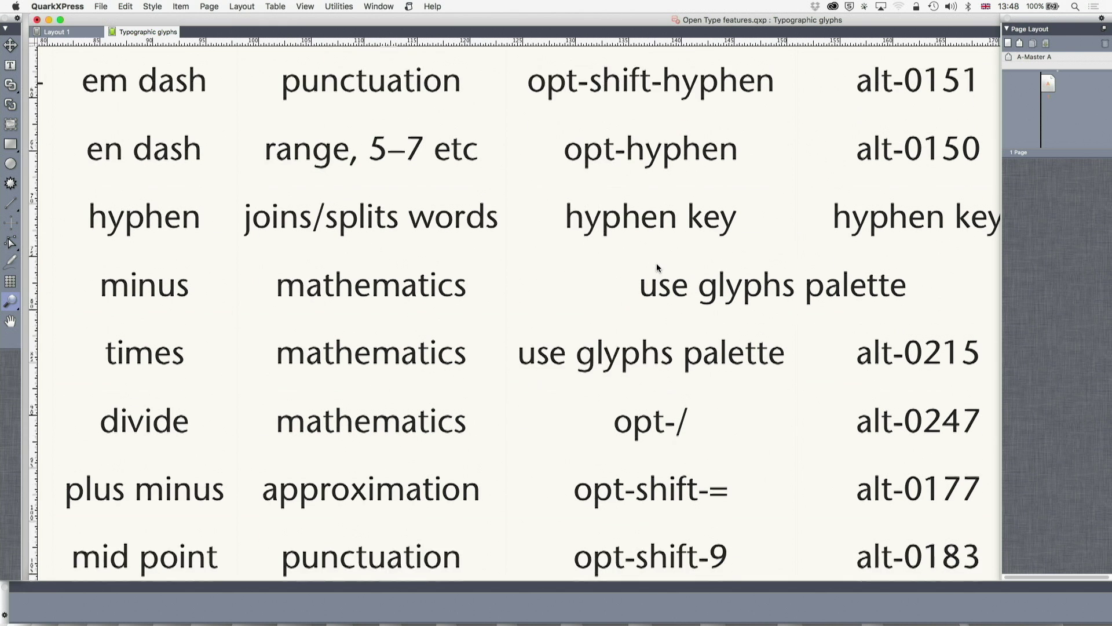
{"action": "scroll", "coordinate": [657, 266], "scroll_direction": "up", "scroll_amount": 3}
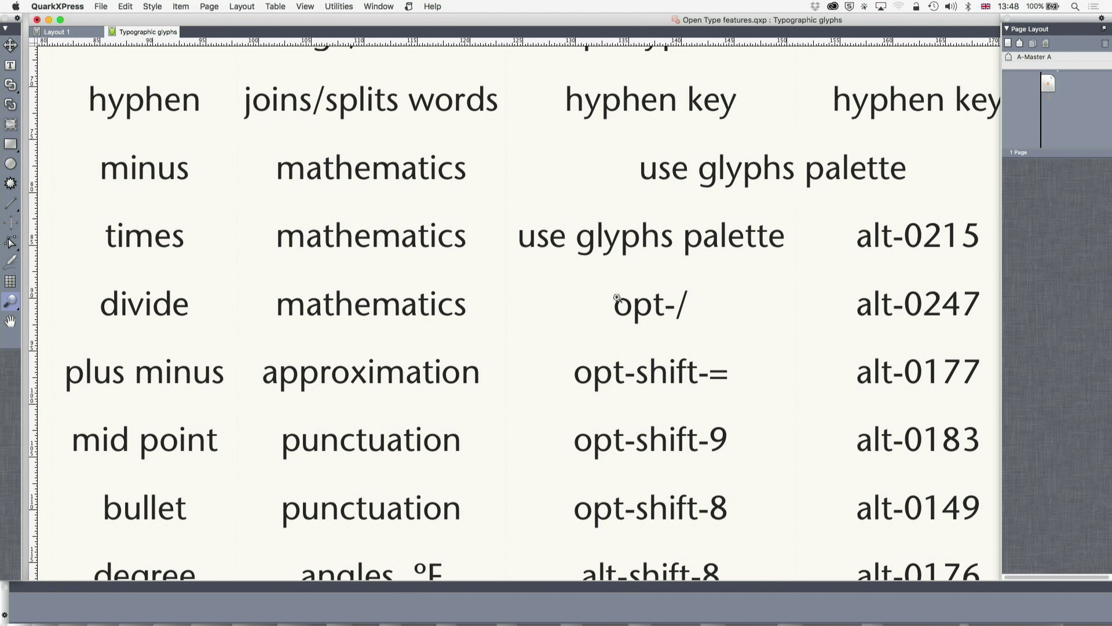
- Read the symbols table with its glyph column in view down to the quote and ellipsis rows, and review it whole
{"action": "left_click", "coordinate": [620, 256], "text": "alt"}
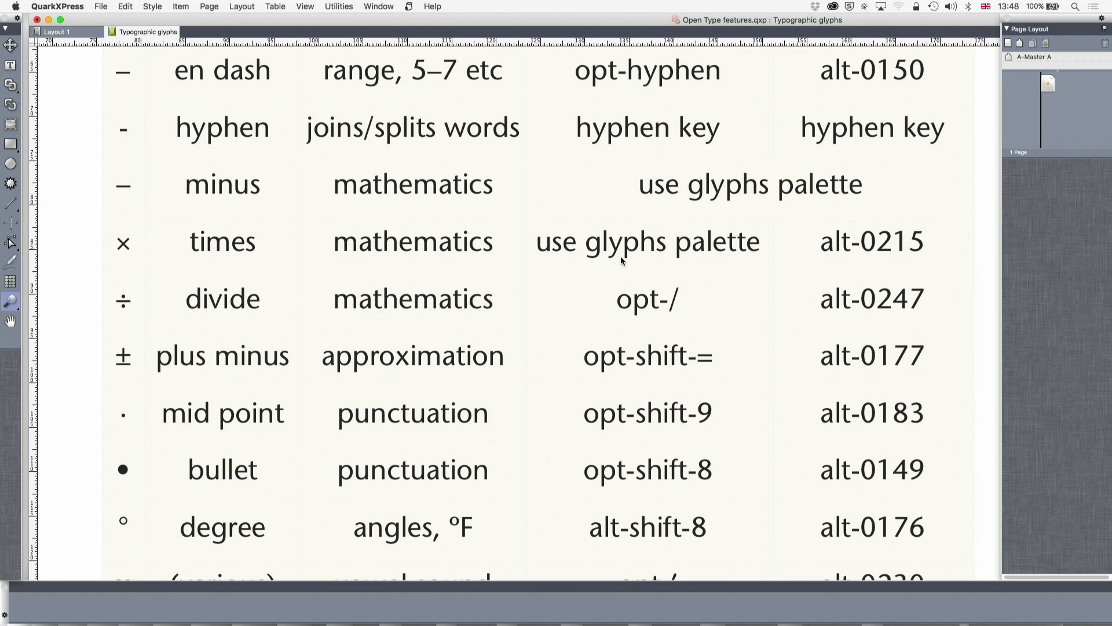
{"action": "scroll", "coordinate": [133, 307], "scroll_direction": "down", "scroll_amount": 3}
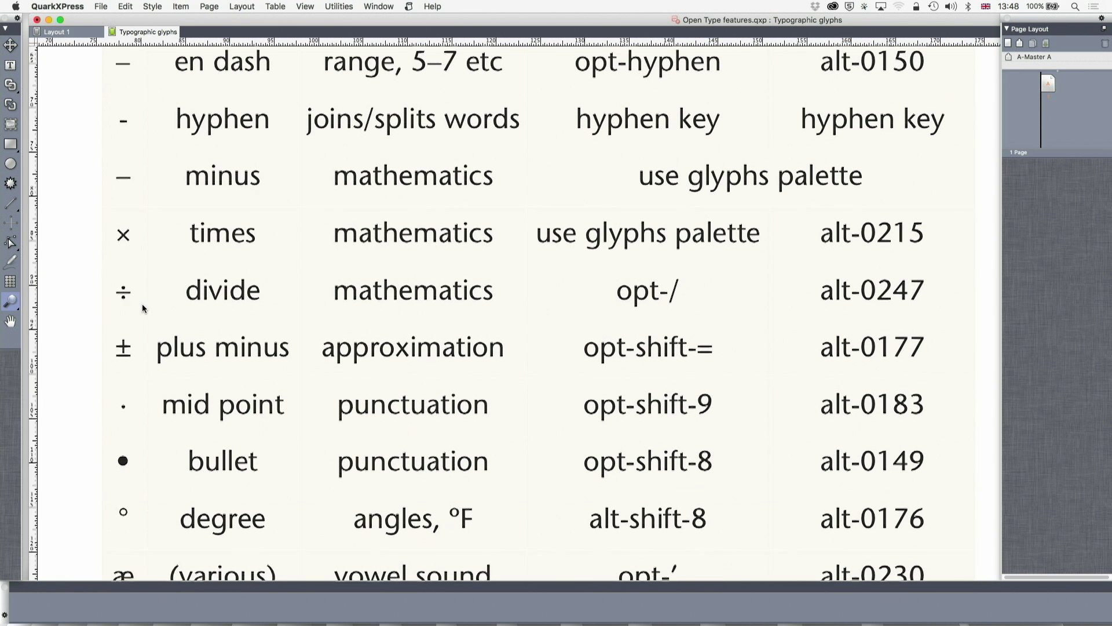
{"action": "scroll", "coordinate": [128, 317], "scroll_direction": "down", "scroll_amount": 4}
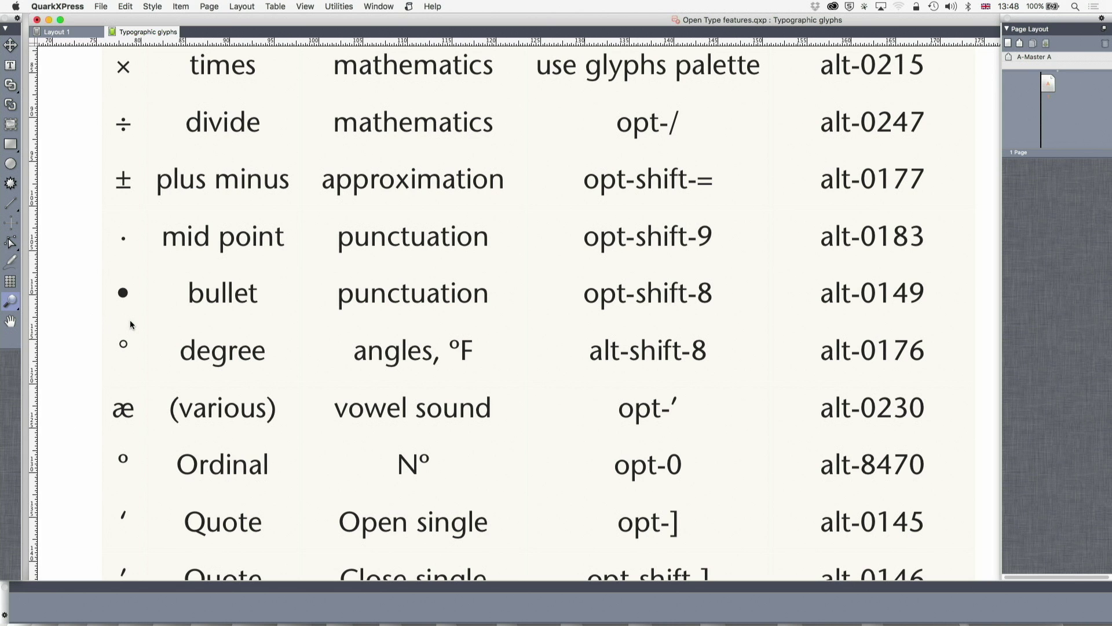
{"action": "scroll", "coordinate": [130, 322], "scroll_direction": "down", "scroll_amount": 2}
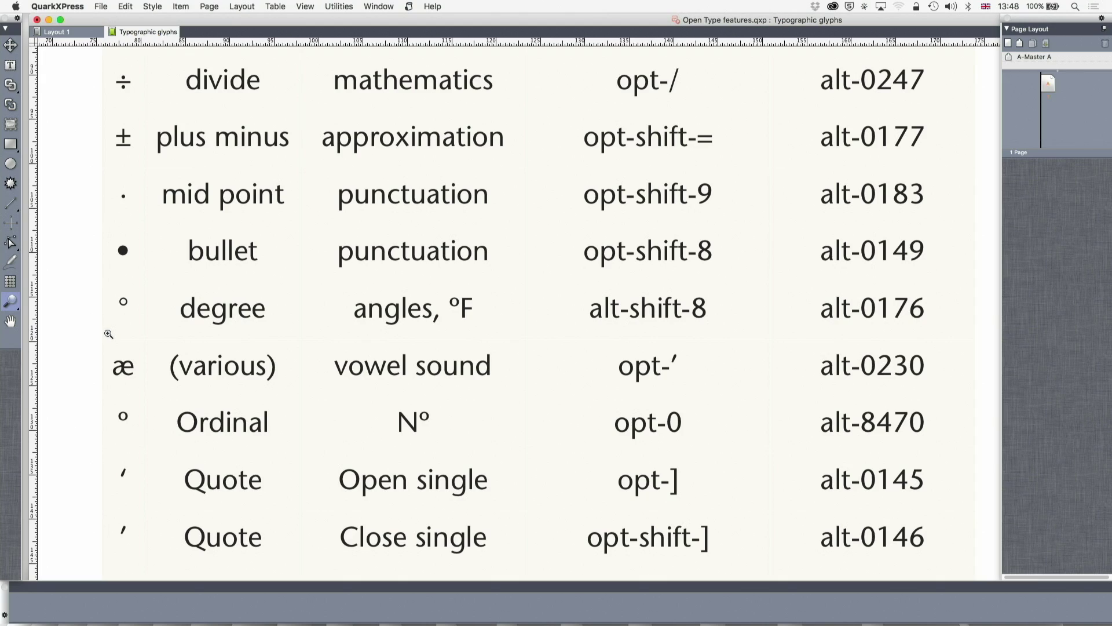
{"action": "scroll", "coordinate": [109, 334], "scroll_direction": "down", "scroll_amount": 5}
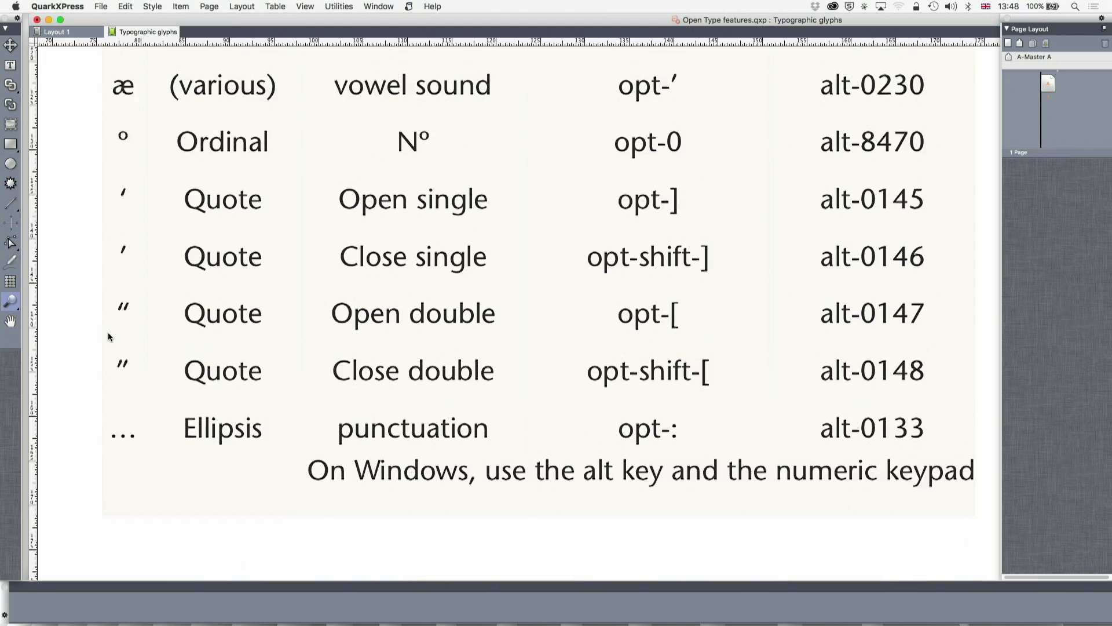
{"action": "scroll", "coordinate": [105, 335], "scroll_direction": "up", "scroll_amount": 2}
{"action": "scroll", "coordinate": [105, 336], "scroll_direction": "down", "scroll_amount": 5}
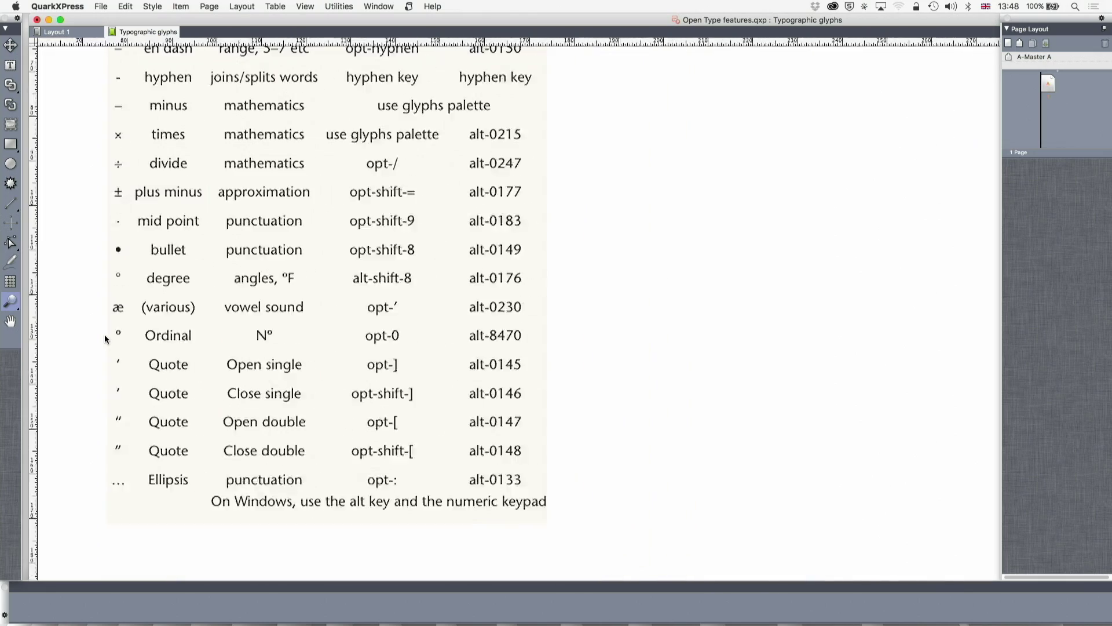
{"action": "scroll", "coordinate": [104, 338], "scroll_direction": "up", "scroll_amount": 3}
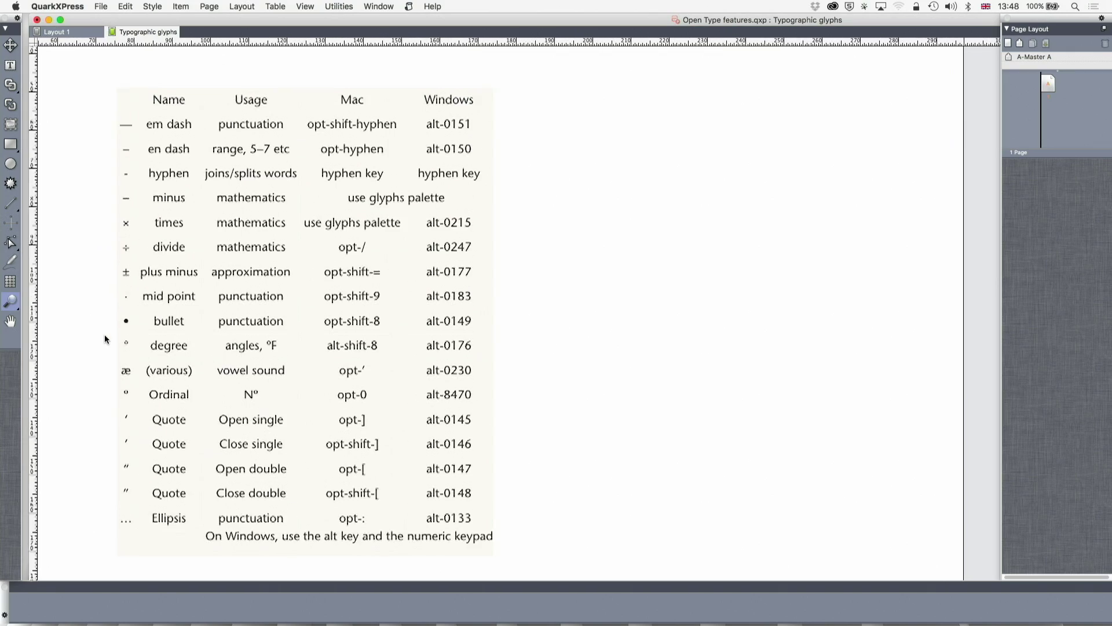